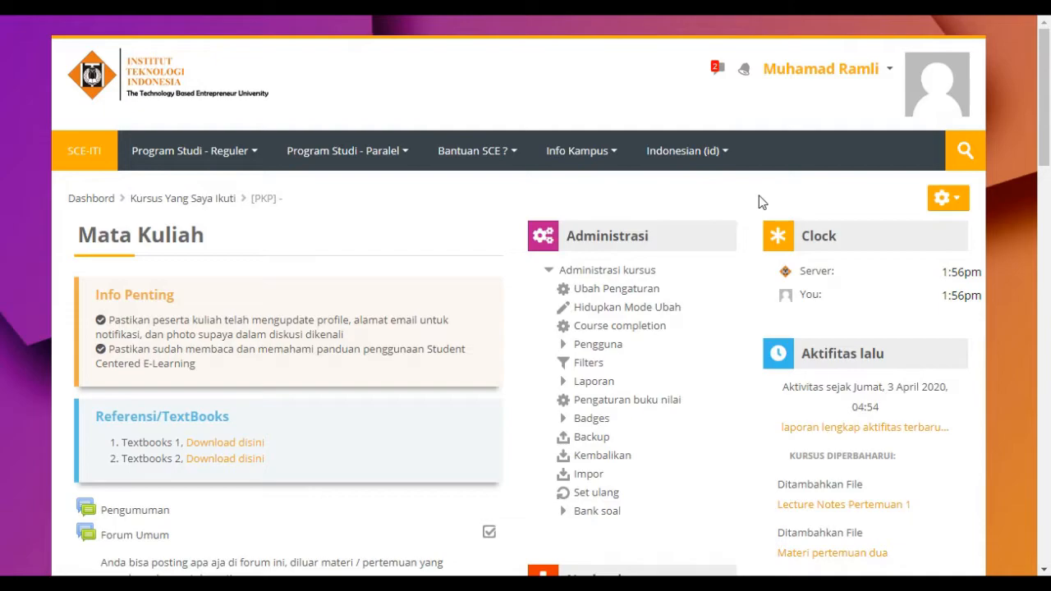
- Turn on editing mode for the course page
{"action": "scroll", "coordinate": [761, 202], "scroll_direction": "down", "scroll_amount": 2}
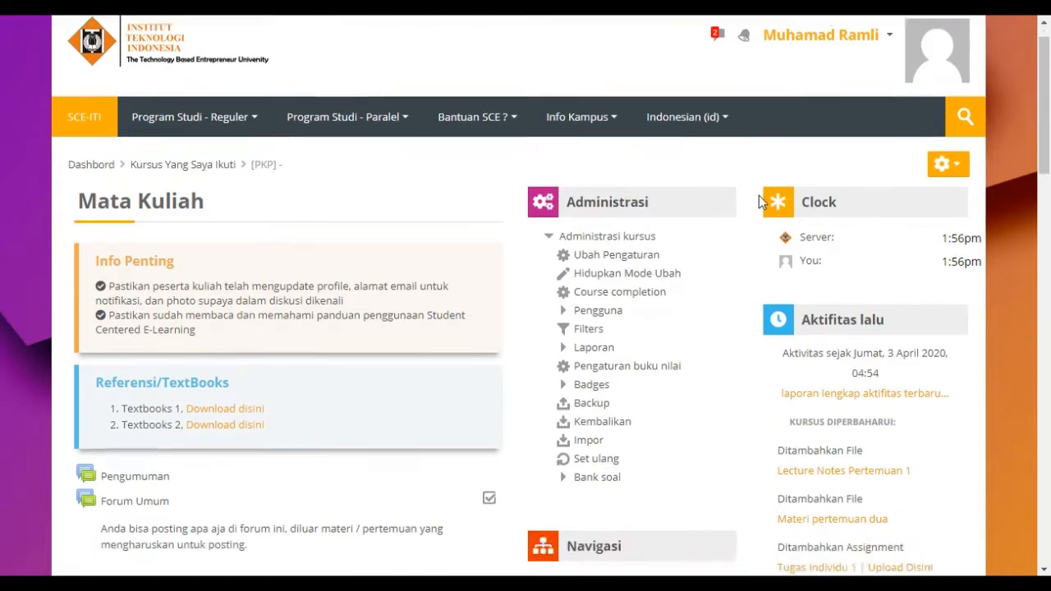
{"action": "scroll", "coordinate": [762, 202], "scroll_direction": "down", "scroll_amount": 1}
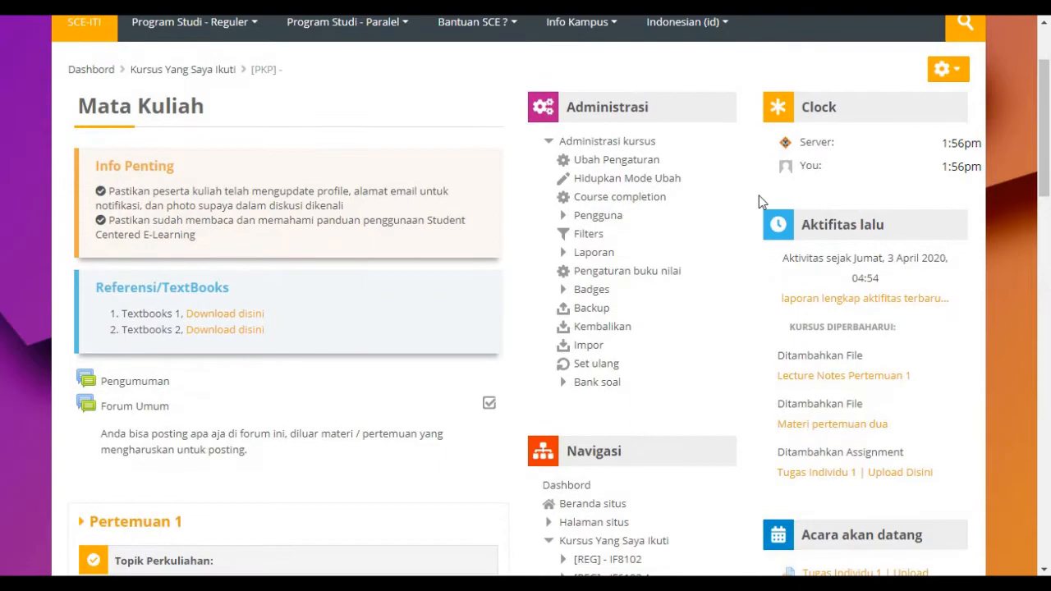
{"action": "scroll", "coordinate": [761, 202], "scroll_direction": "up", "scroll_amount": 1}
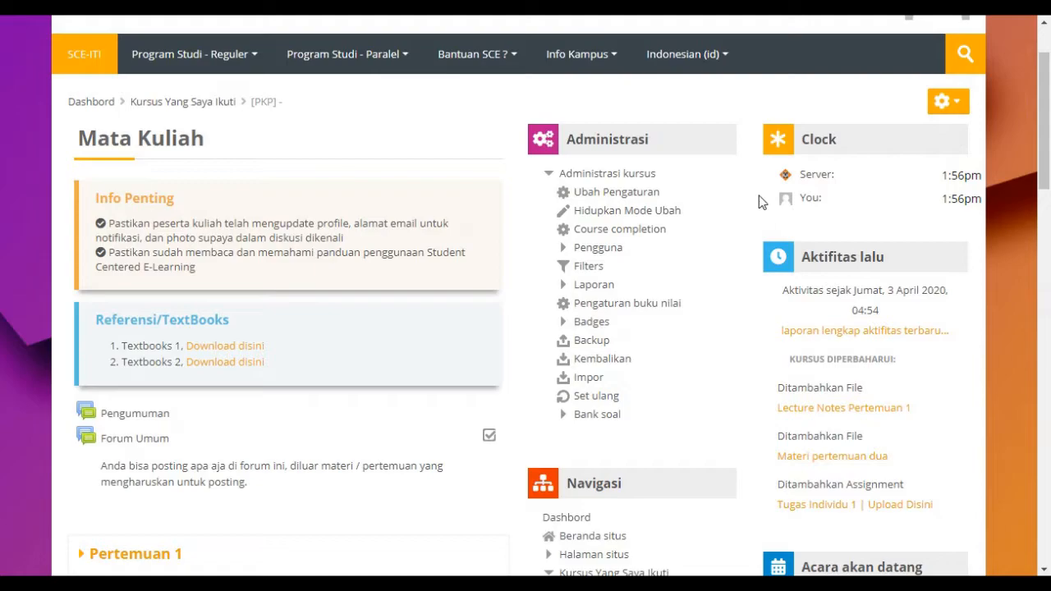
{"action": "left_click", "coordinate": [596, 220]}
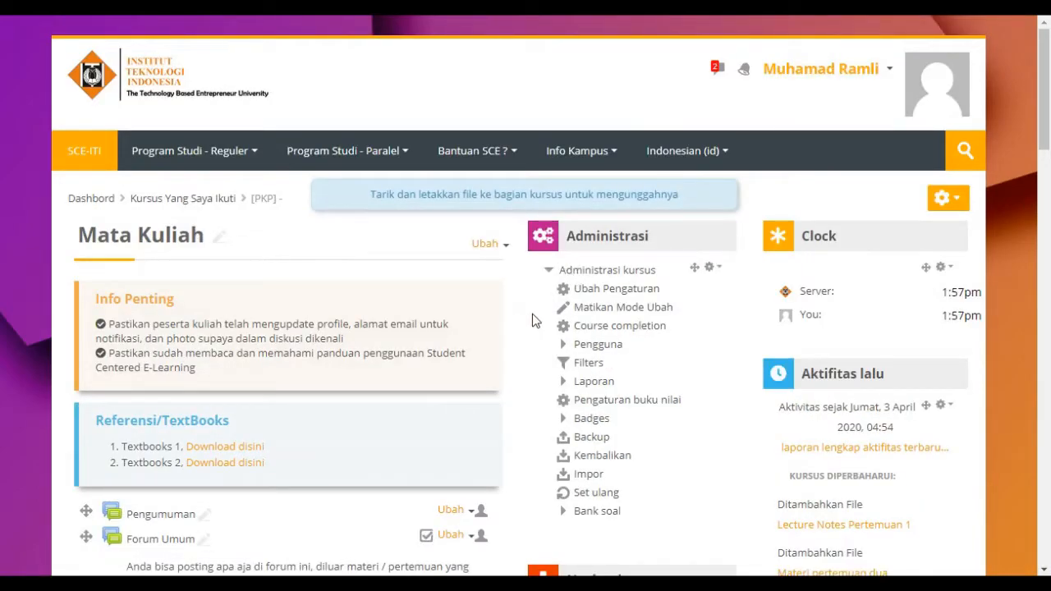
- Add a new Assignment activity to the Pertemuan 2 section
{"action": "scroll", "coordinate": [532, 315], "scroll_direction": "down", "scroll_amount": 7}
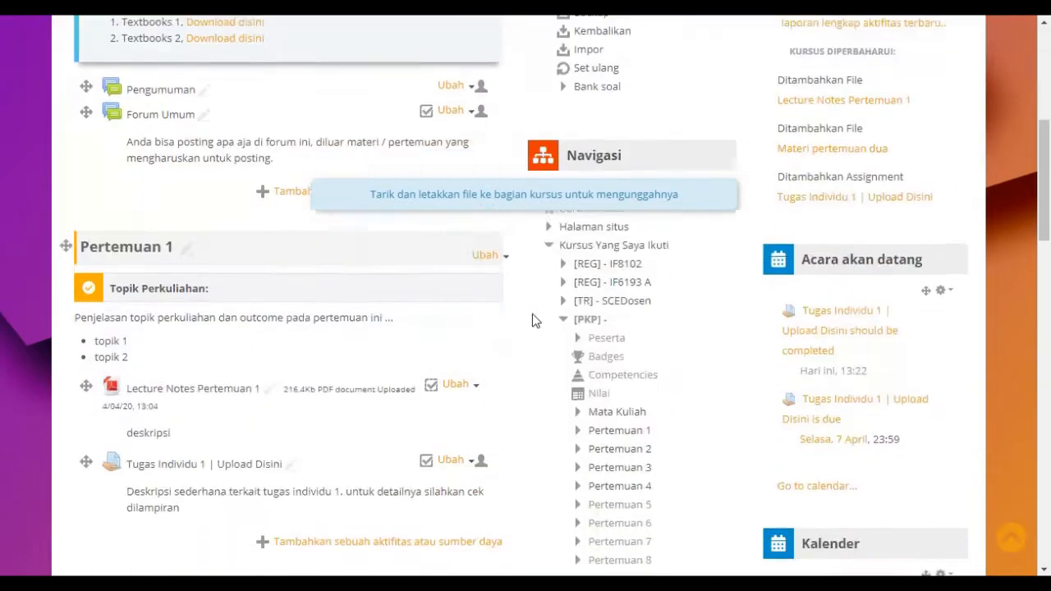
{"action": "scroll", "coordinate": [532, 319], "scroll_direction": "down", "scroll_amount": 1}
{"action": "scroll", "coordinate": [532, 319], "scroll_direction": "up", "scroll_amount": 2}
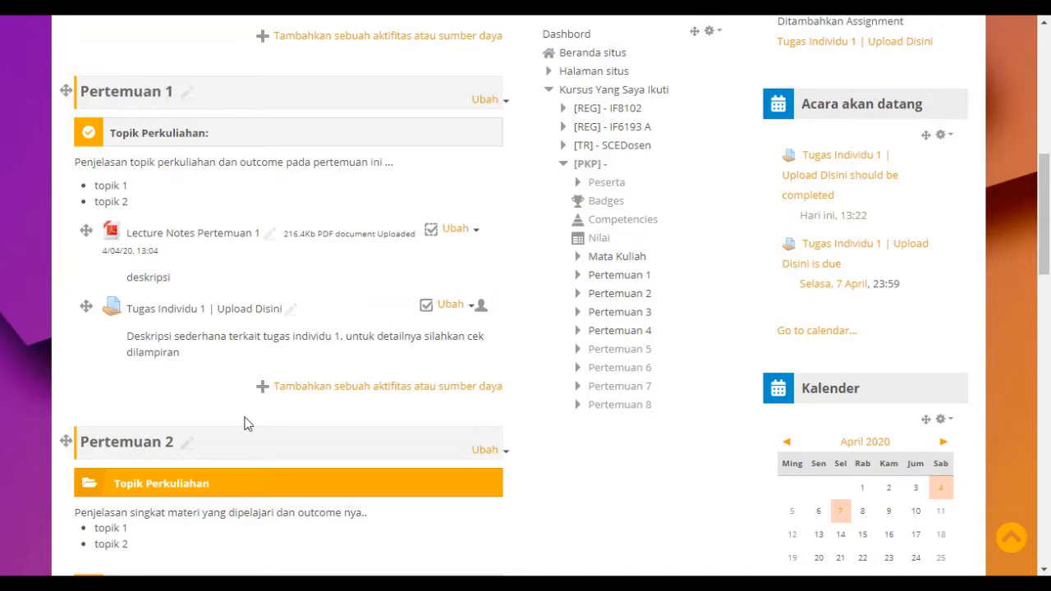
{"action": "scroll", "coordinate": [248, 423], "scroll_direction": "down", "scroll_amount": 4}
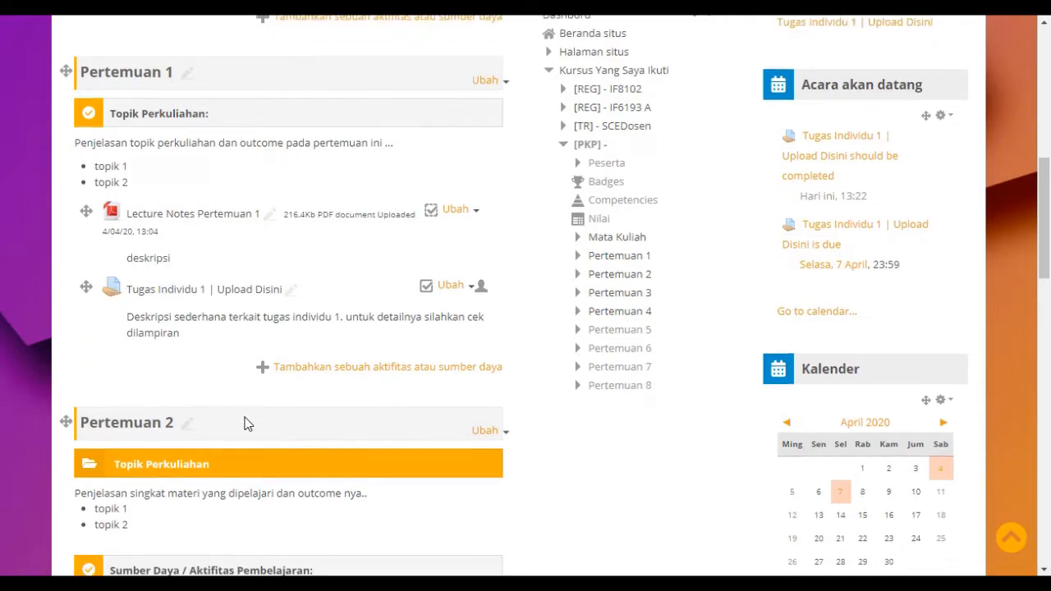
{"action": "scroll", "coordinate": [248, 423], "scroll_direction": "down", "scroll_amount": 1}
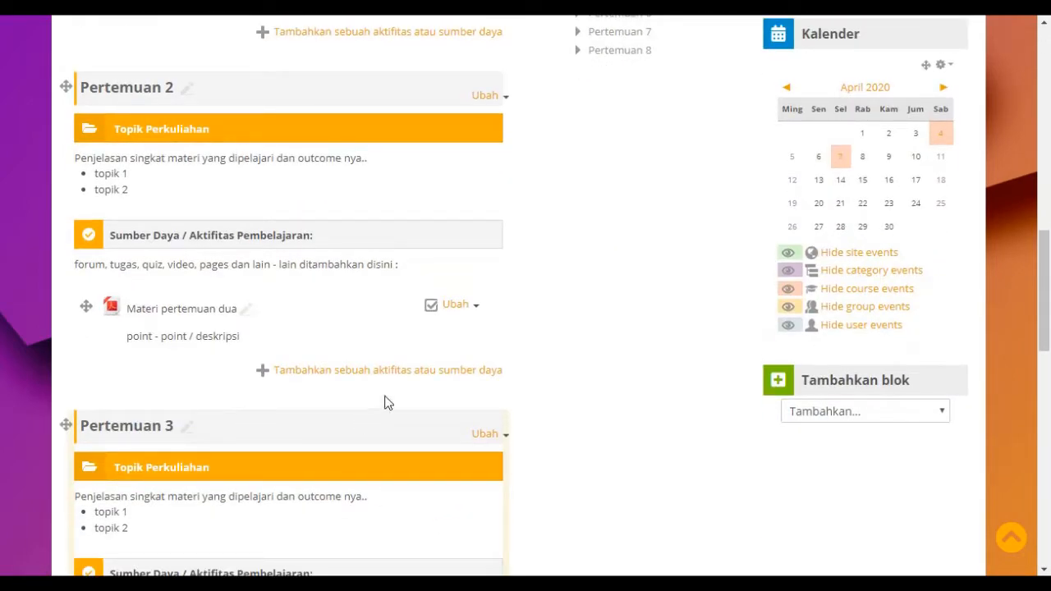
{"action": "left_click", "coordinate": [367, 371]}
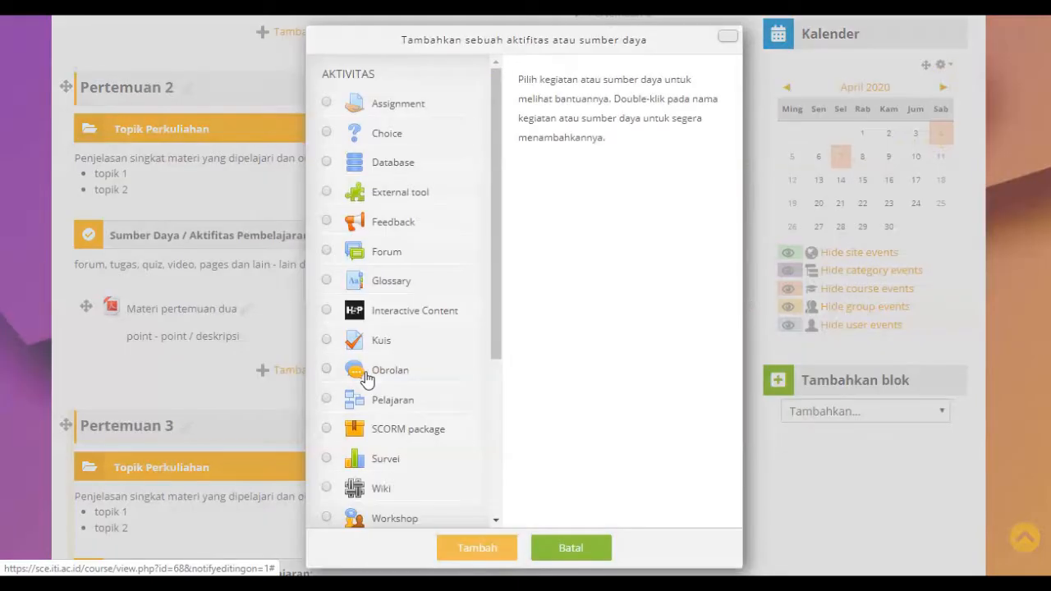
{"action": "left_click", "coordinate": [398, 115]}
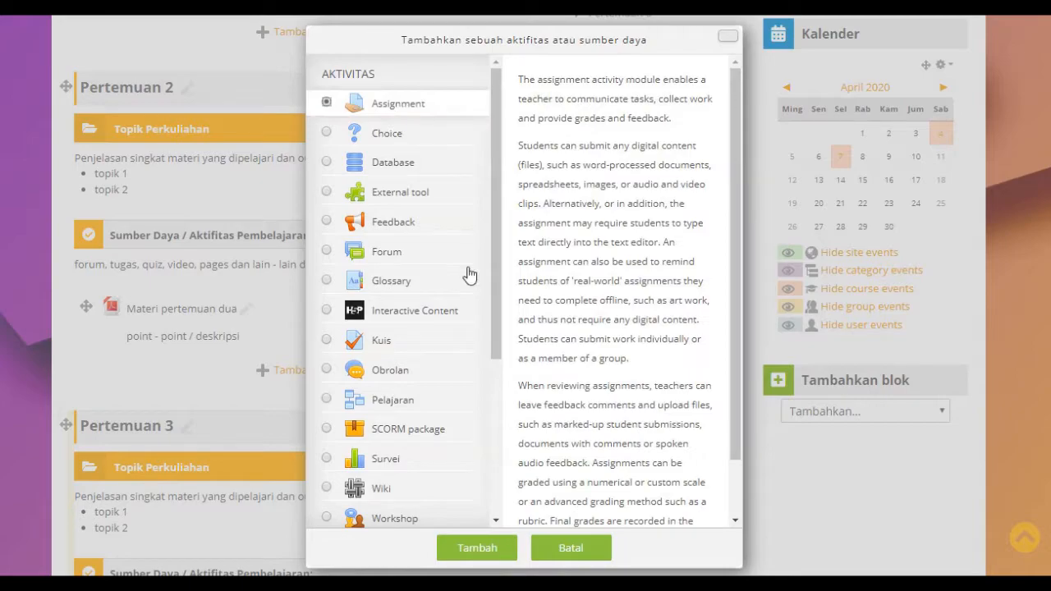
{"action": "left_click", "coordinate": [460, 548]}
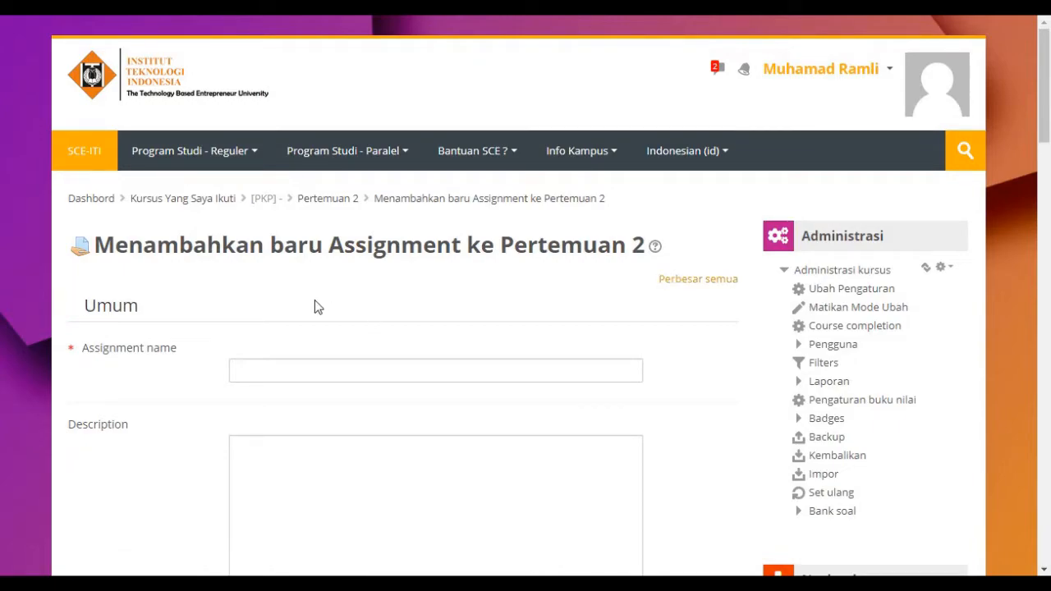
- Name the assignment "Tugas Kelompok Pertama | Upload Tugas disini"
{"action": "scroll", "coordinate": [317, 306], "scroll_direction": "down", "scroll_amount": 1}
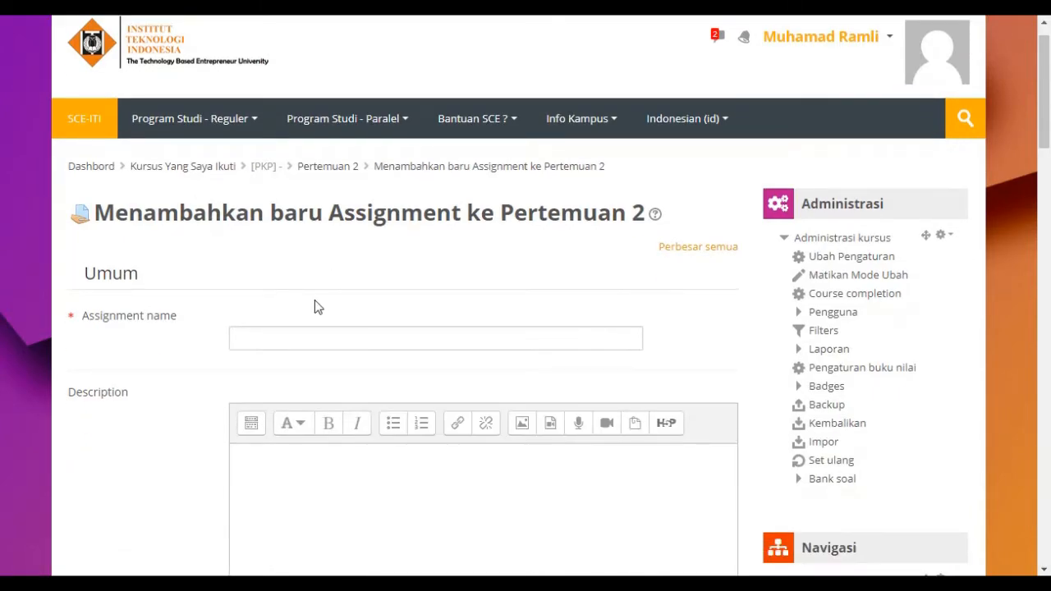
{"action": "scroll", "coordinate": [316, 302], "scroll_direction": "down", "scroll_amount": 3}
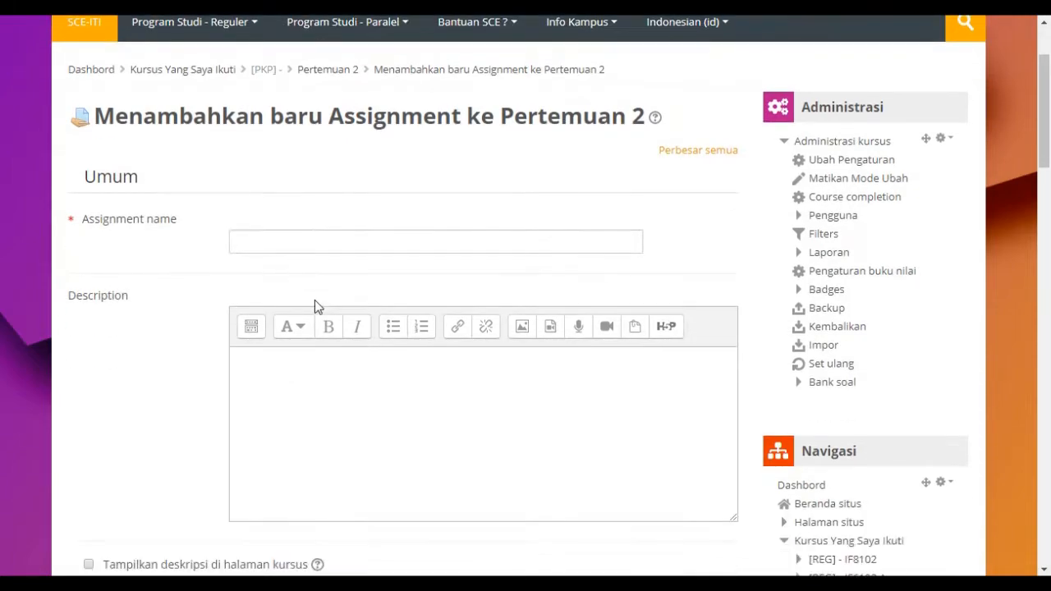
{"action": "left_click", "coordinate": [304, 247]}
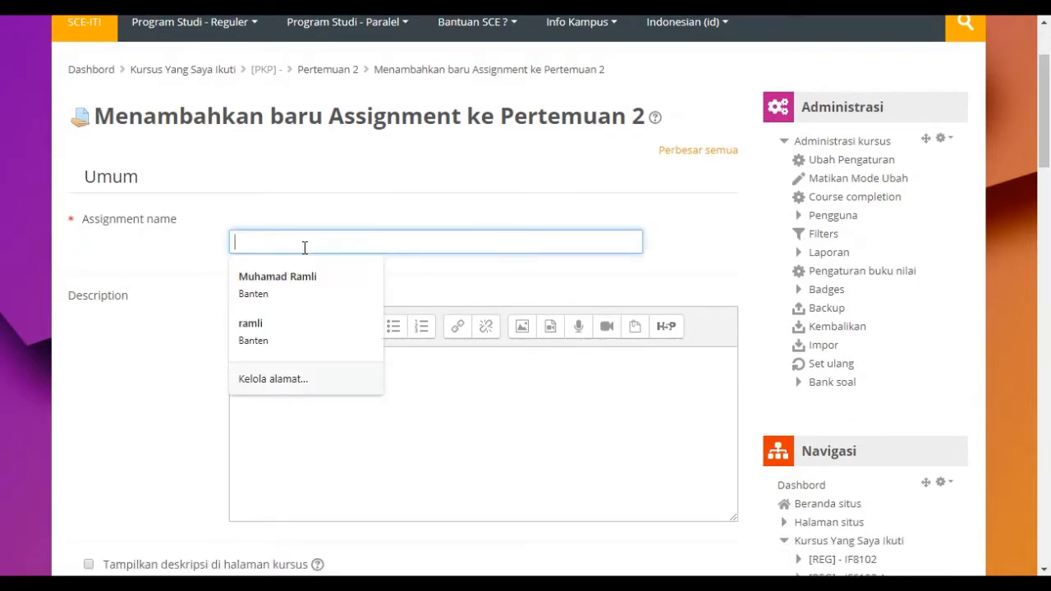
{"action": "type", "text": "Tugas"}
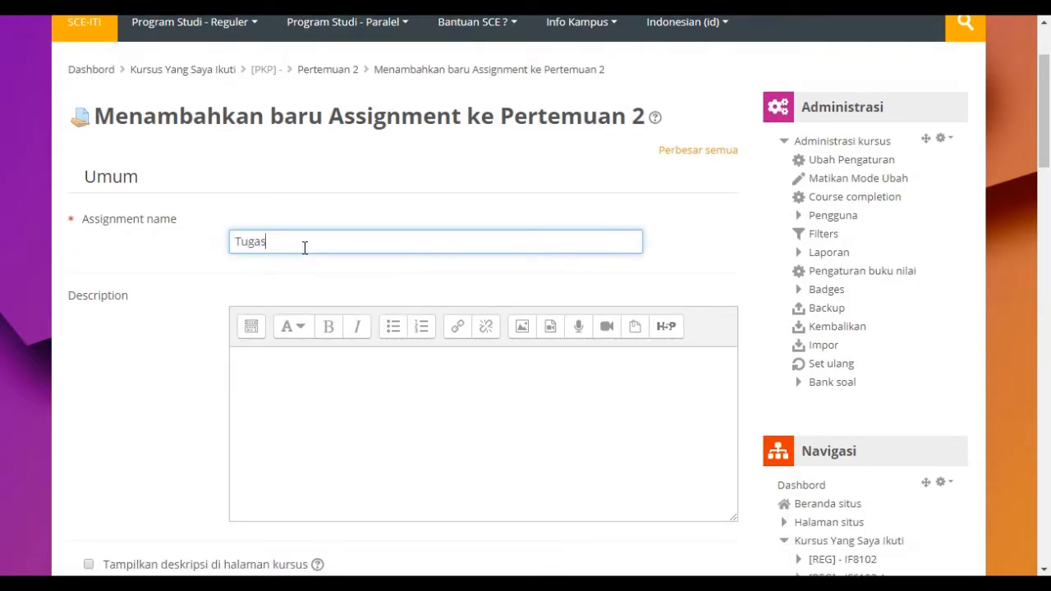
{"action": "type", "text": " Kelompok Pertama | Upload Tugas disini"}
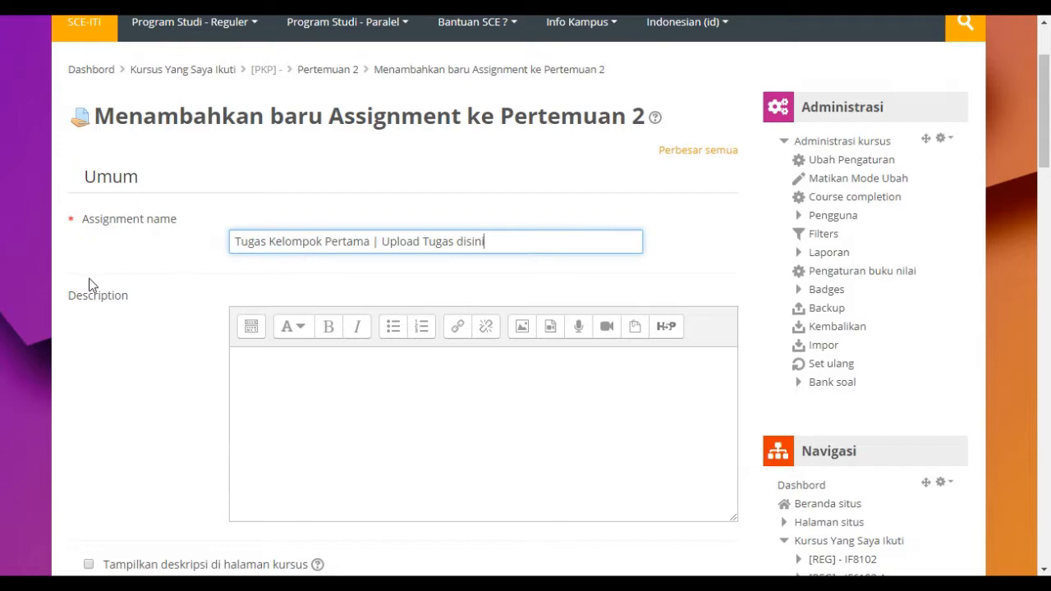
{"action": "left_click", "coordinate": [136, 317]}
- Enter the description "Tugas kelompok .... lihat lampiran tugas." and enable showing it on the course page
{"action": "scroll", "coordinate": [1048, 97], "scroll_direction": "down", "scroll_amount": 2}
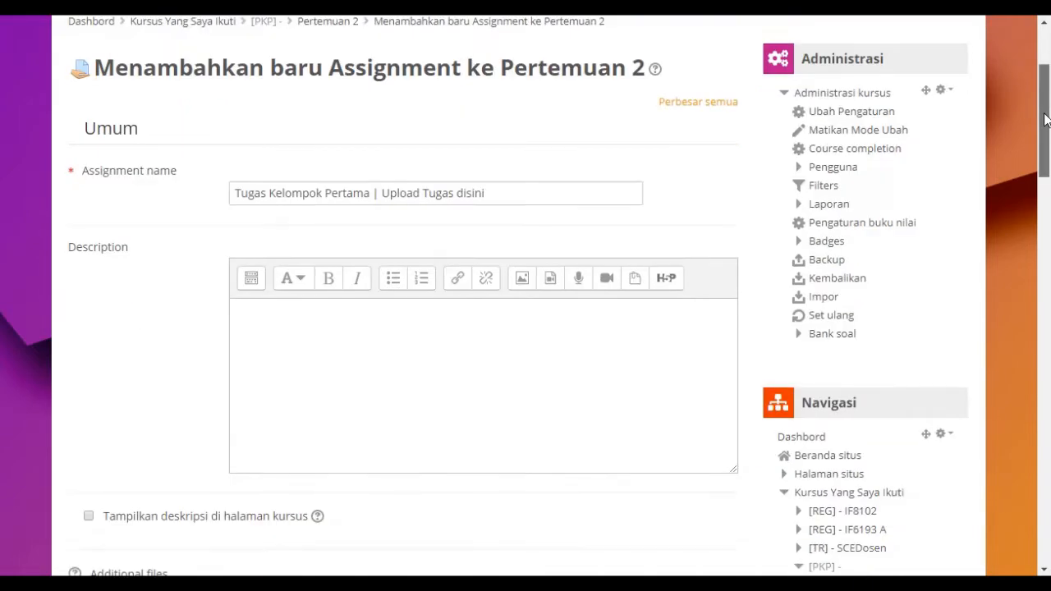
{"action": "left_click", "coordinate": [407, 212]}
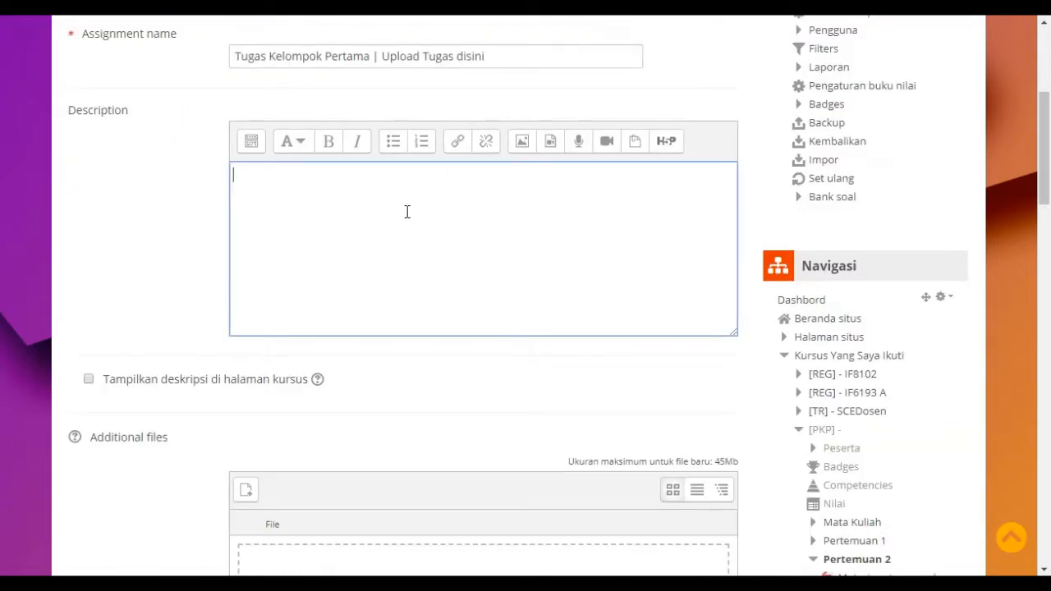
{"action": "type", "text": "Tugas kelompok ...."}
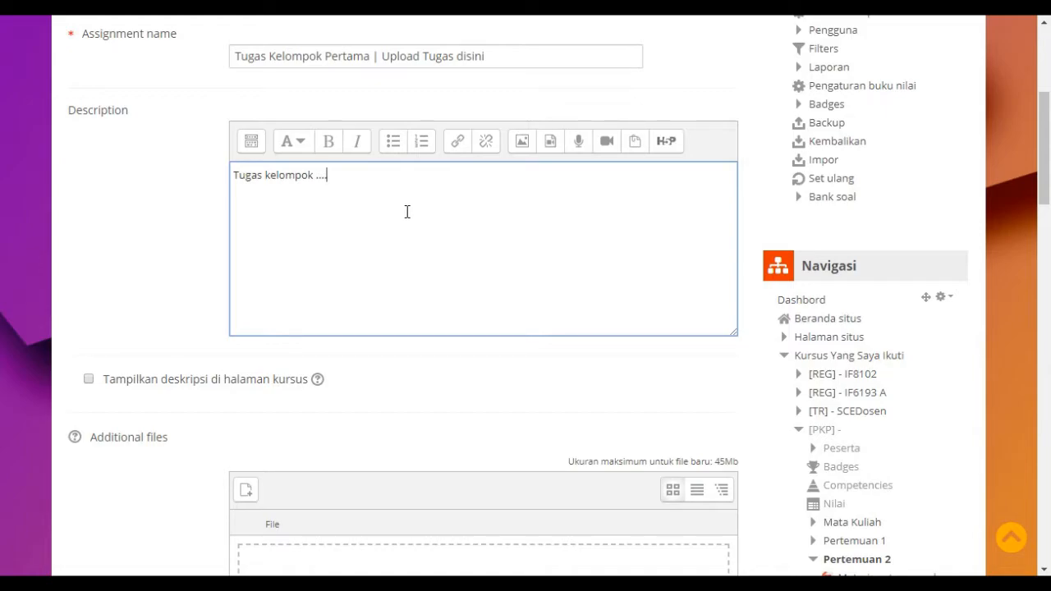
{"action": "type", "text": "."}
{"action": "type", "text": "lihat lampiran tugas."}
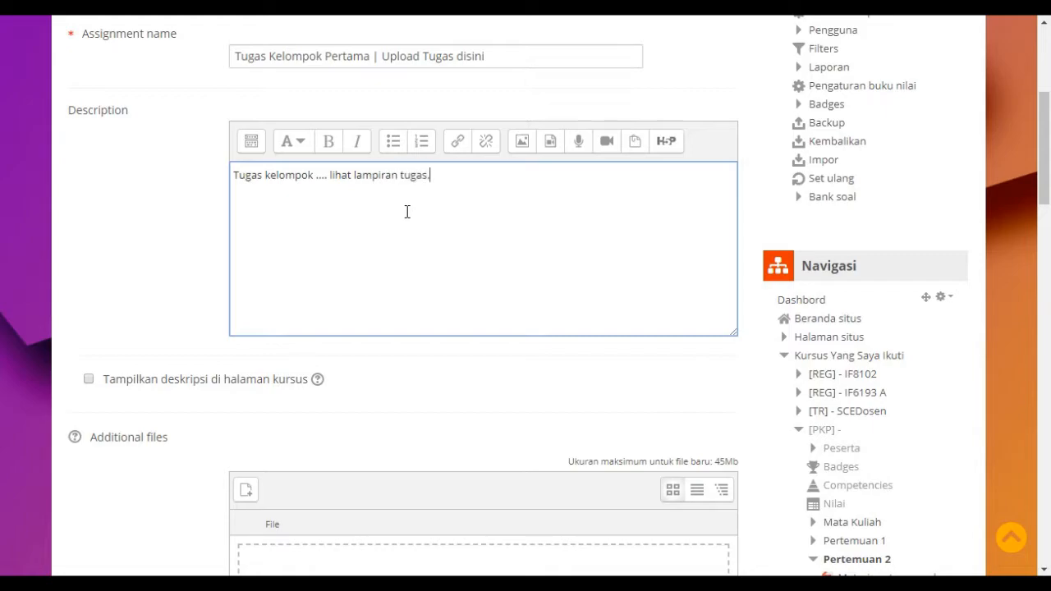
{"action": "left_click_drag", "start_coordinate": [1046, 131], "coordinate": [1044, 179]}
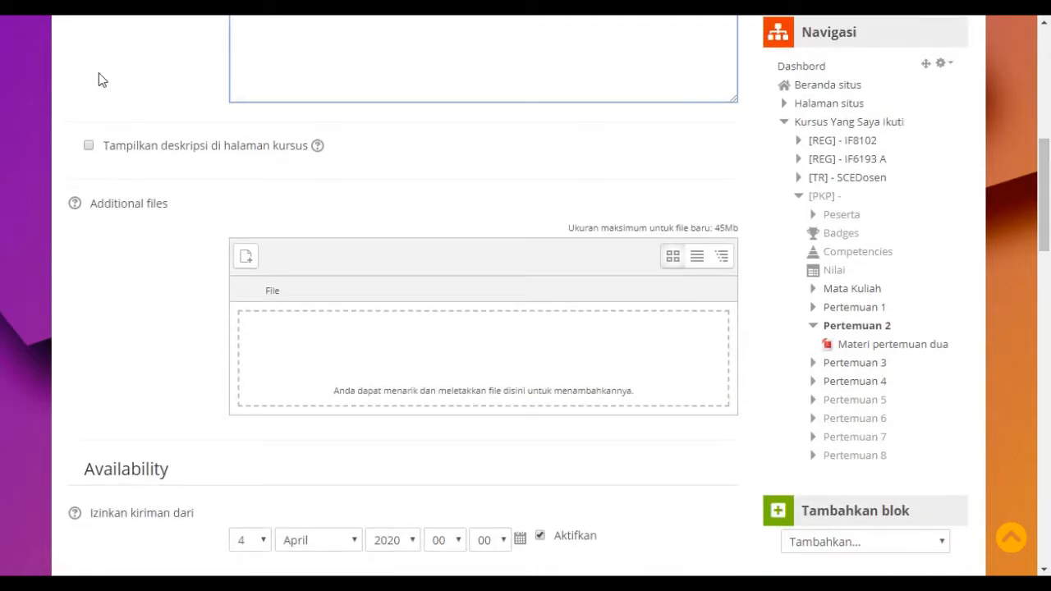
{"action": "left_click", "coordinate": [110, 147]}
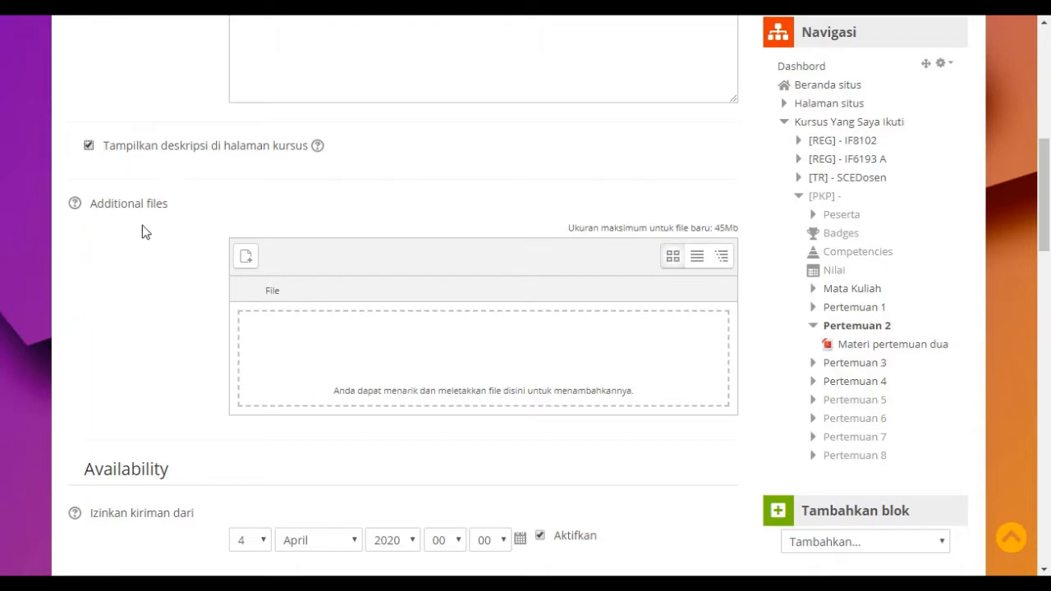
- Attach Wireshark_Intro_v7.0.doc from the Pertemuan 3 folder in File Explorer to the assignment's additional files
{"action": "left_click_drag", "start_coordinate": [1044, 177], "coordinate": [1023, 201]}
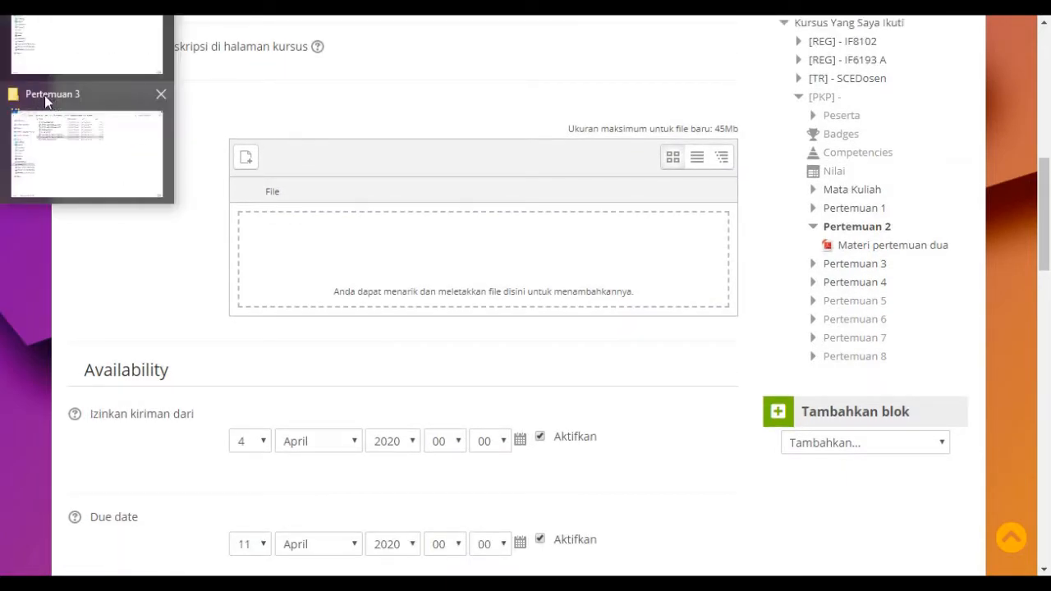
{"action": "left_click", "coordinate": [49, 94]}
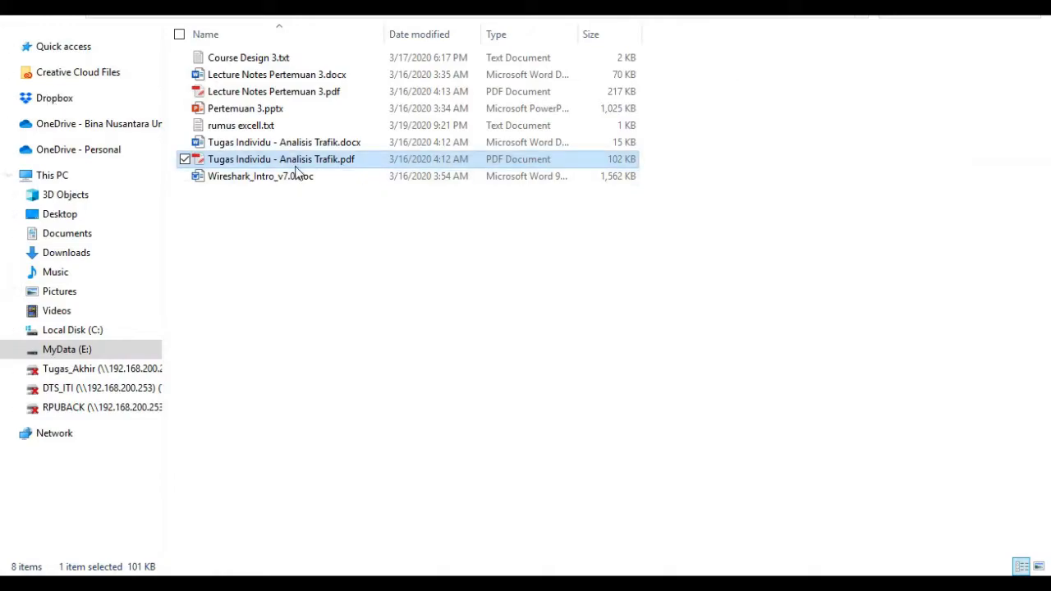
{"action": "left_click_drag", "start_coordinate": [281, 179], "coordinate": [391, 281]}
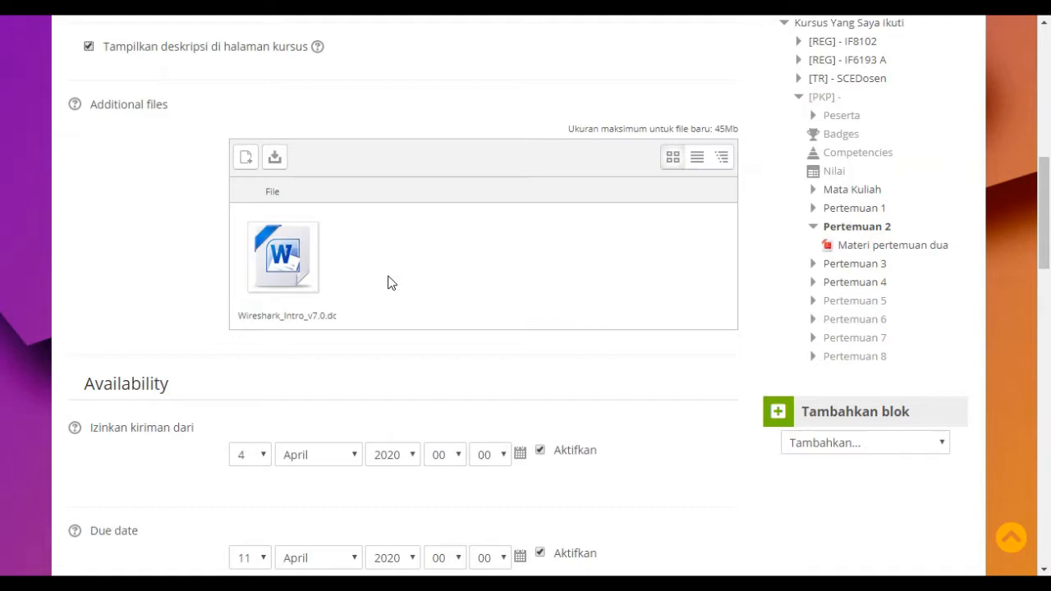
- Enable the assignment's cut-off date and set its day to 14
{"action": "left_click_drag", "start_coordinate": [1046, 184], "coordinate": [1043, 253]}
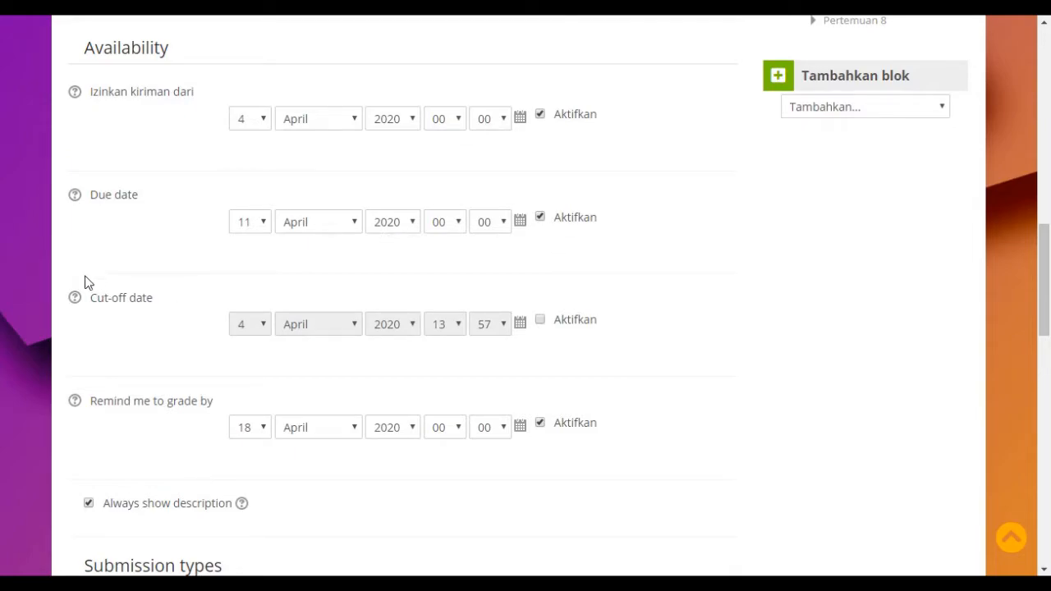
{"action": "left_click", "coordinate": [545, 322]}
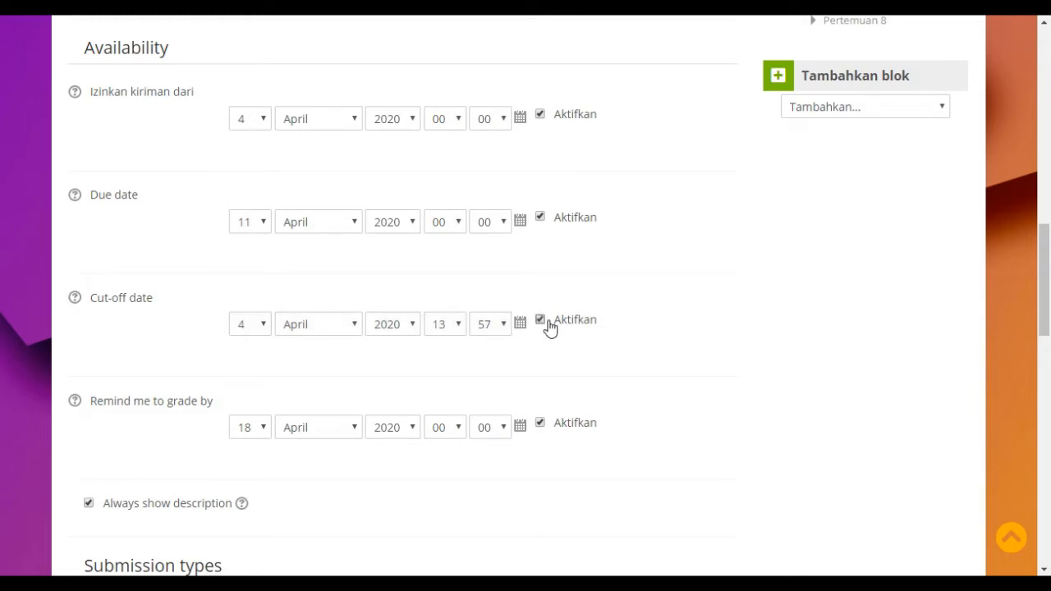
{"action": "left_click", "coordinate": [265, 326]}
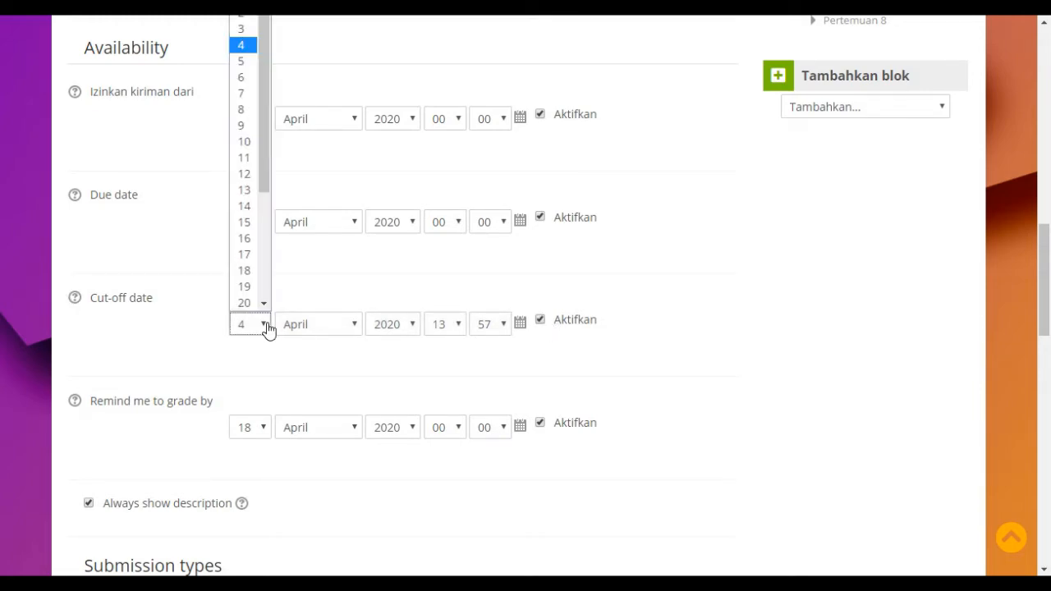
{"action": "left_click", "coordinate": [245, 206]}
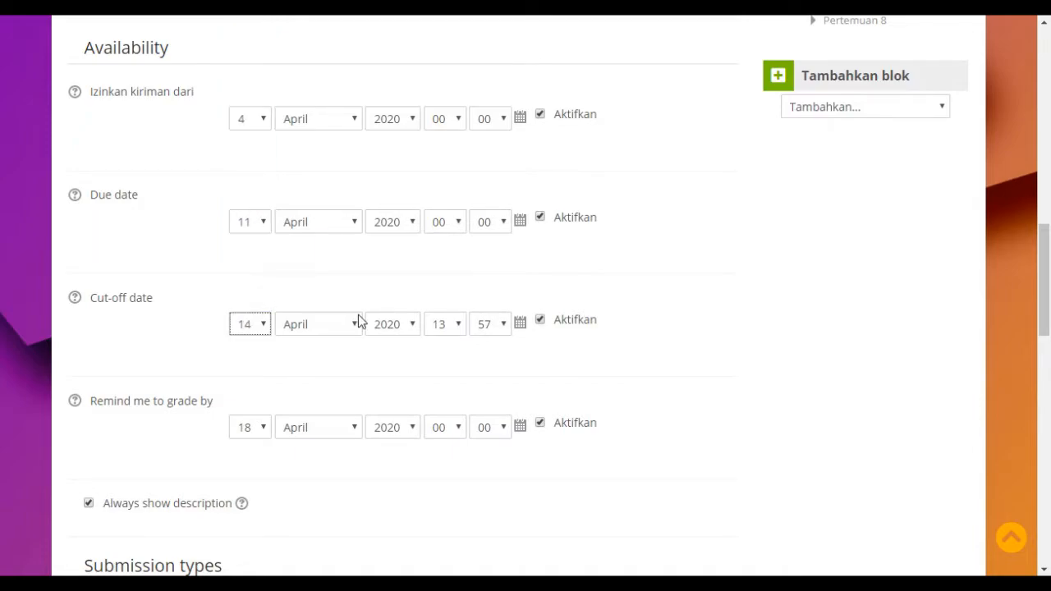
- Set the hour of the assignment's due date to 23
{"action": "left_click", "coordinate": [451, 226]}
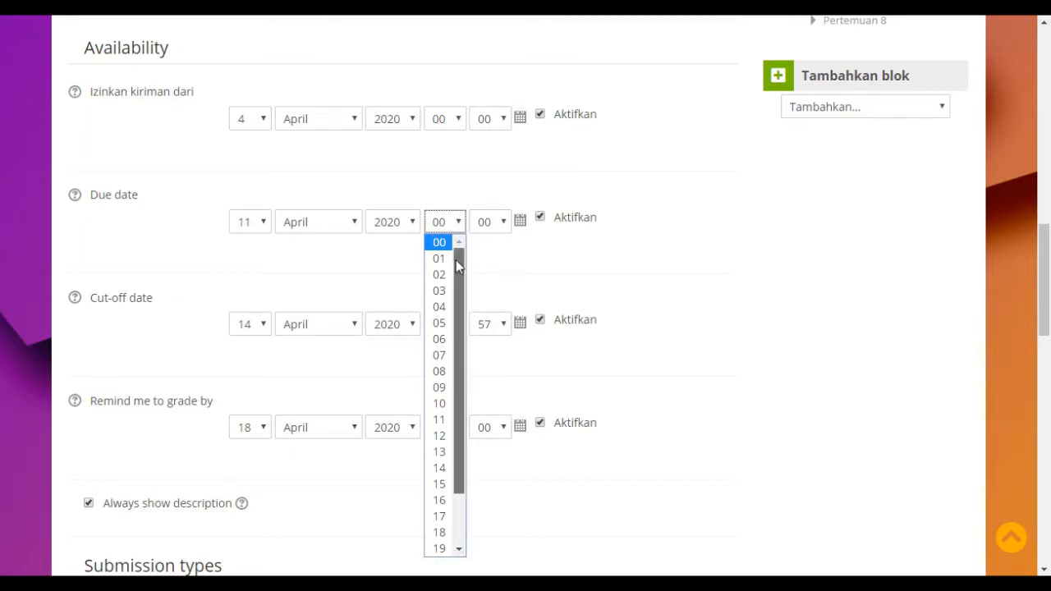
{"action": "left_click_drag", "start_coordinate": [455, 260], "coordinate": [476, 498]}
{"action": "left_click", "coordinate": [440, 548]}
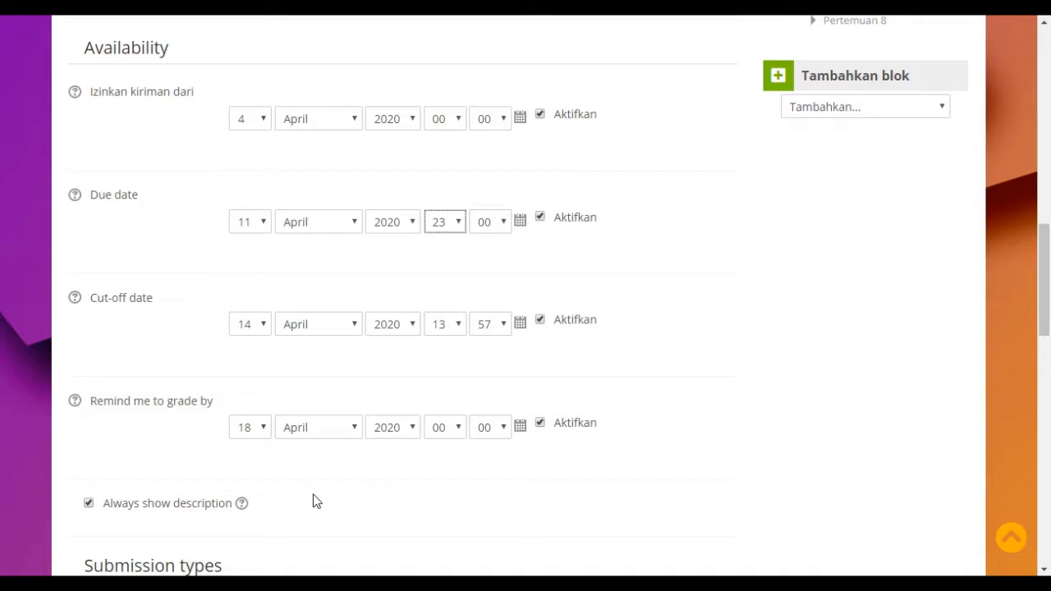
{"action": "left_click", "coordinate": [391, 487]}
- Enable online text (Teks daring) as an additional submission type for the assignment
{"action": "scroll", "coordinate": [390, 487], "scroll_direction": "up", "scroll_amount": 3}
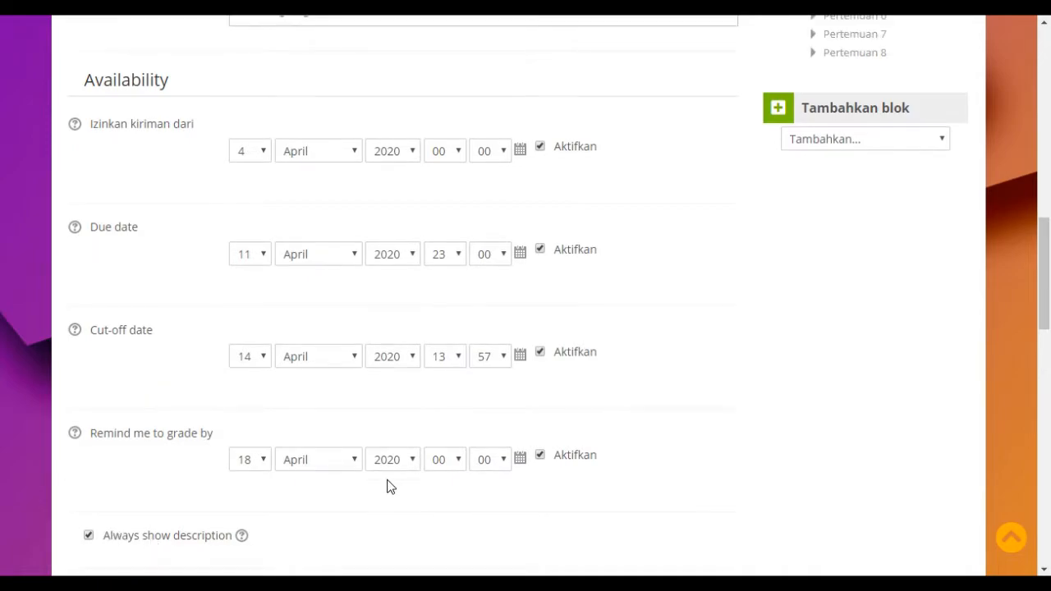
{"action": "scroll", "coordinate": [391, 487], "scroll_direction": "down", "scroll_amount": 2}
{"action": "scroll", "coordinate": [391, 487], "scroll_direction": "down", "scroll_amount": 5}
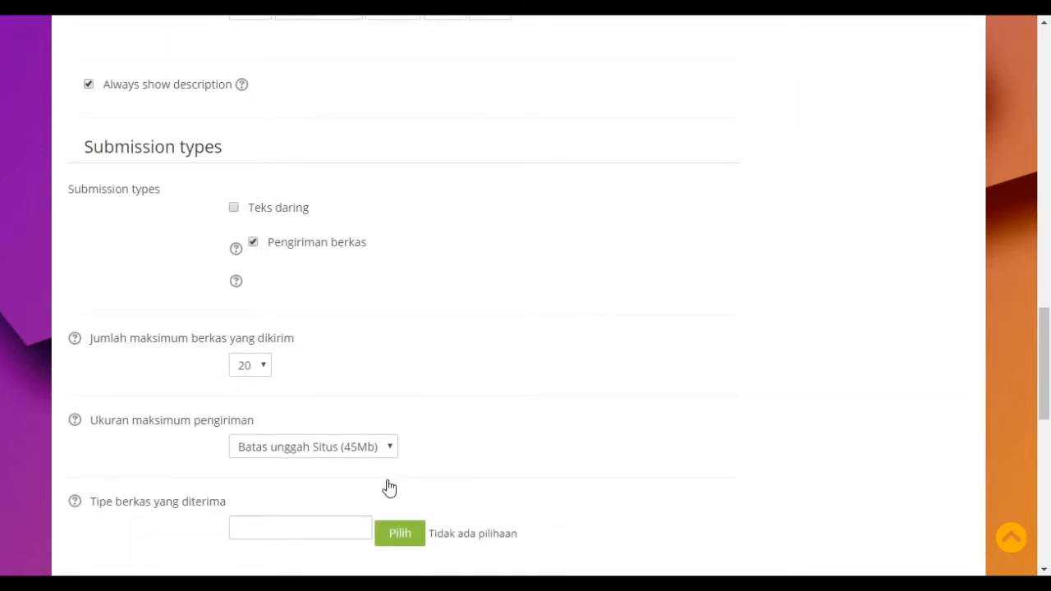
{"action": "scroll", "coordinate": [389, 488], "scroll_direction": "down", "scroll_amount": 1}
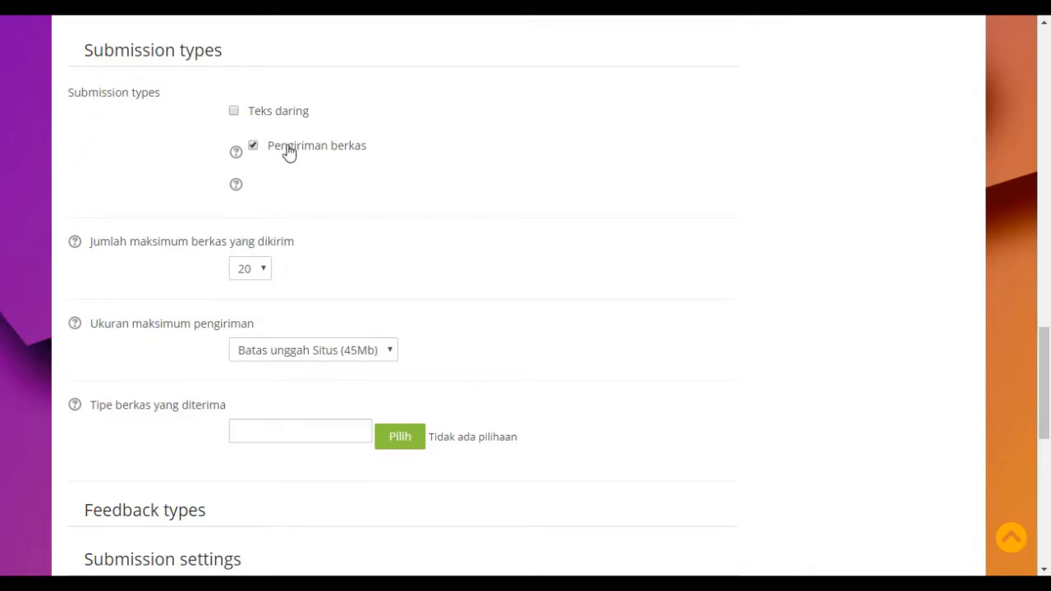
{"action": "left_click", "coordinate": [234, 112]}
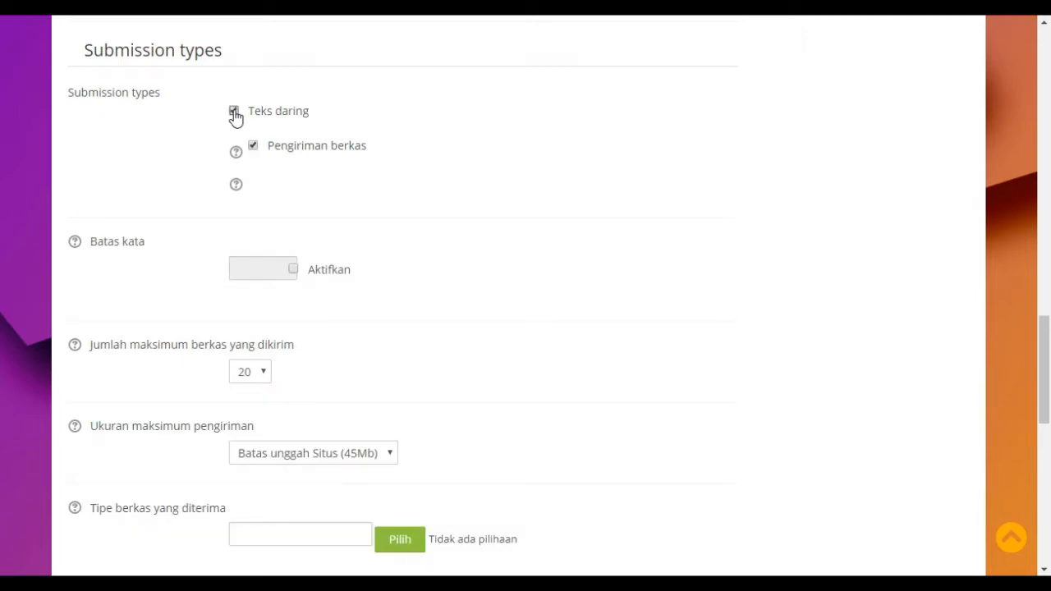
{"action": "left_click", "coordinate": [252, 146]}
{"action": "left_click", "coordinate": [252, 148]}
{"action": "left_click", "coordinate": [252, 147]}
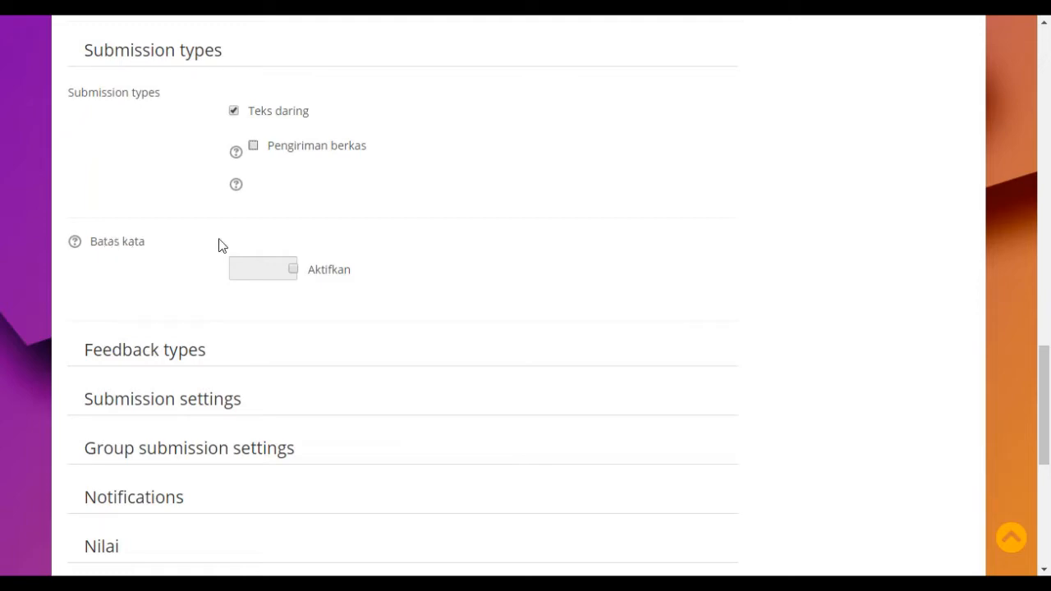
{"action": "left_click", "coordinate": [294, 271]}
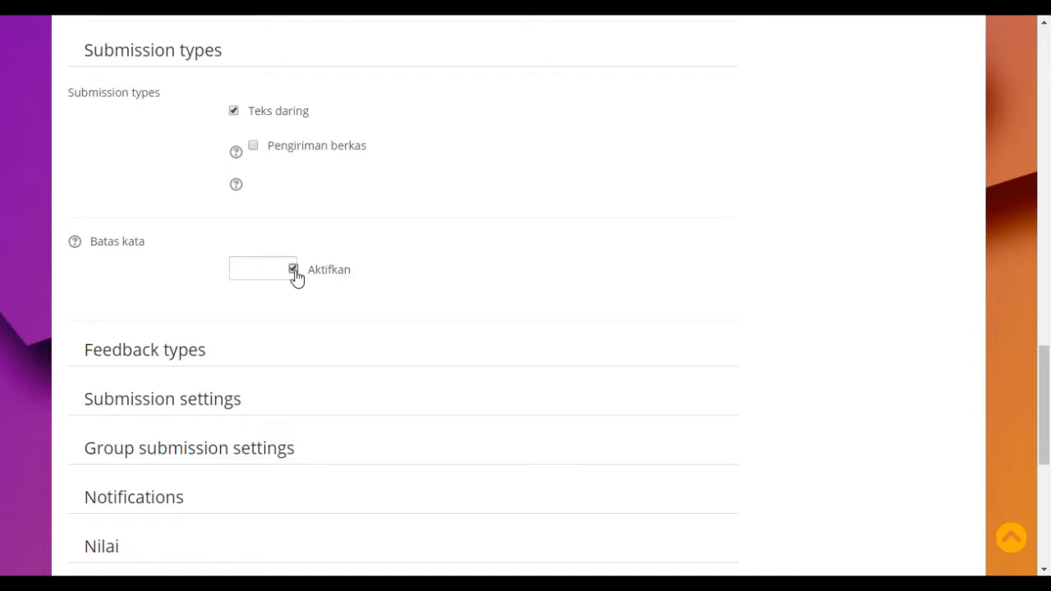
{"action": "left_click", "coordinate": [293, 270]}
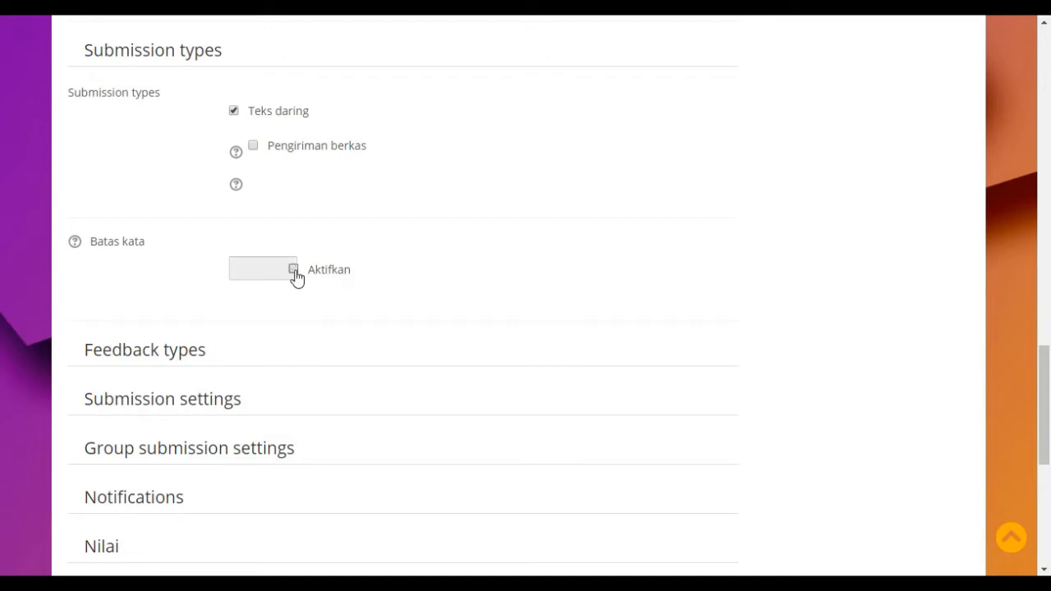
{"action": "left_click", "coordinate": [252, 148]}
- Disable online text (Teks daring) as a submission type and restrict the accepted file types to .pdf
{"action": "left_click", "coordinate": [234, 110]}
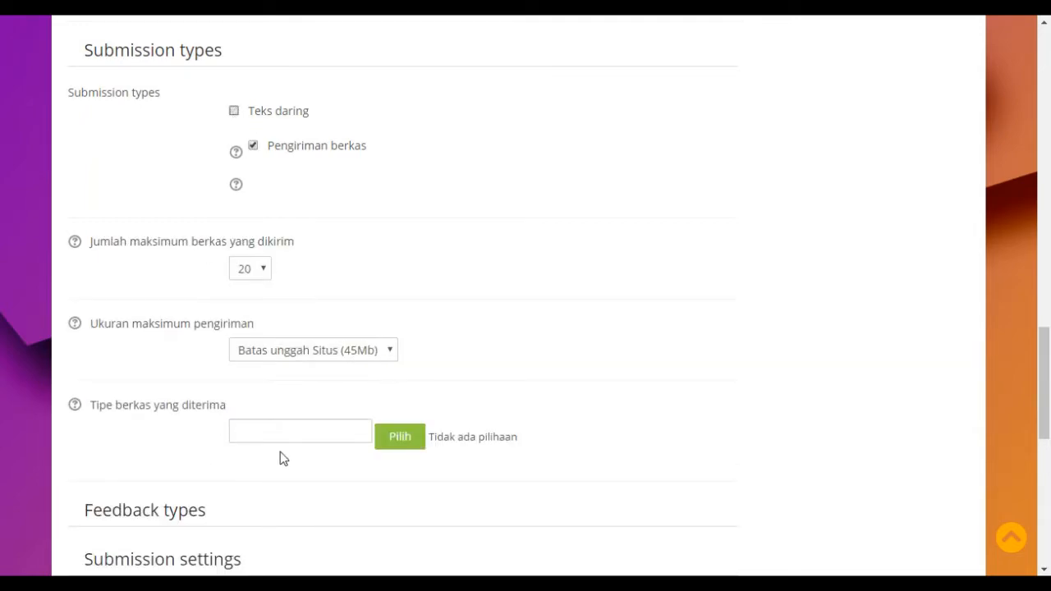
{"action": "scroll", "coordinate": [280, 454], "scroll_direction": "down", "scroll_amount": 3}
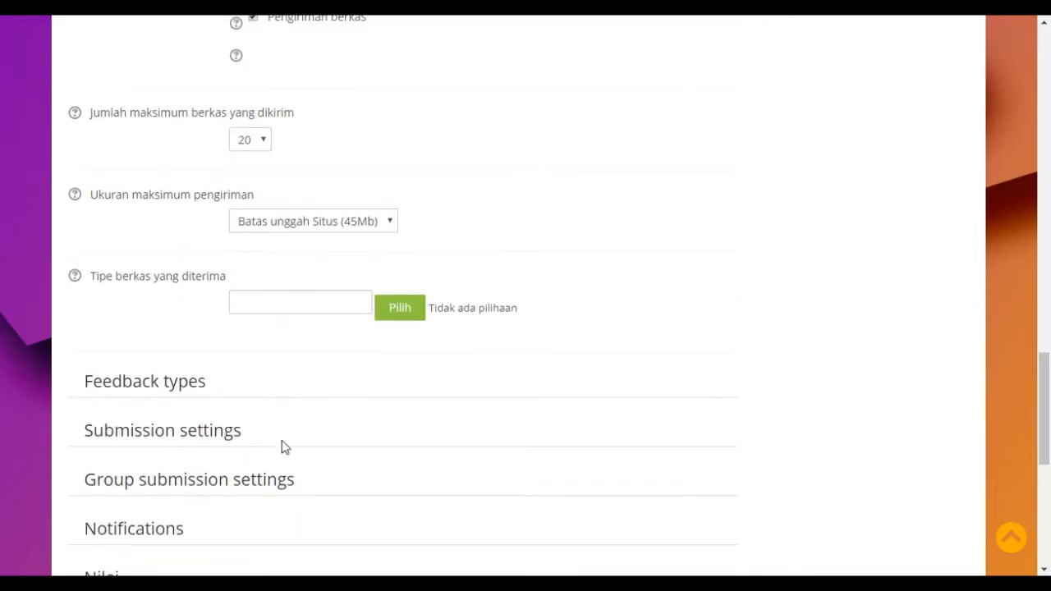
{"action": "left_click", "coordinate": [280, 299]}
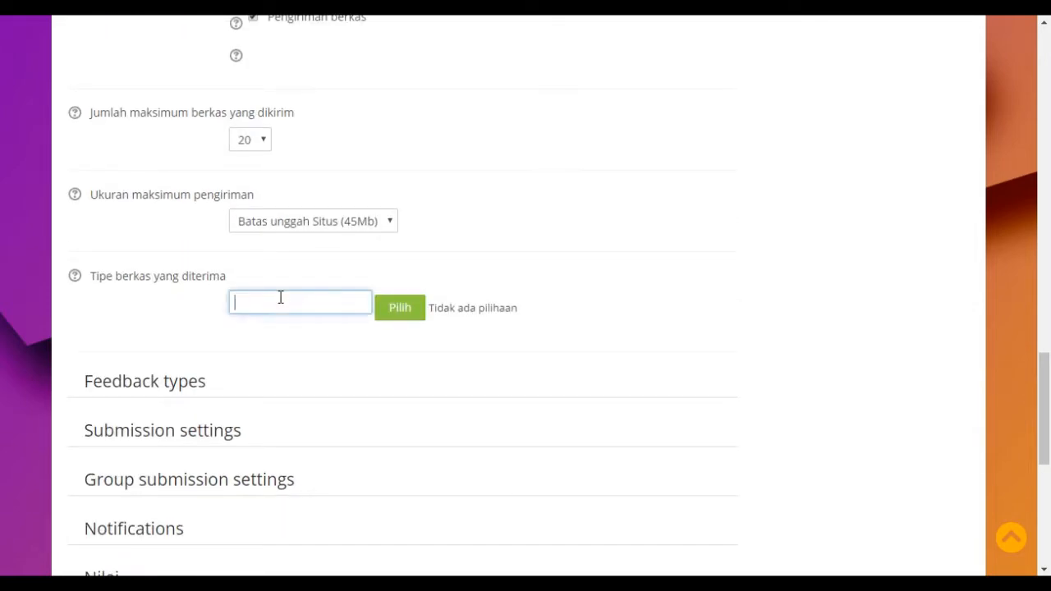
{"action": "type", "text": ".pdf"}
{"action": "left_click", "coordinate": [287, 343]}
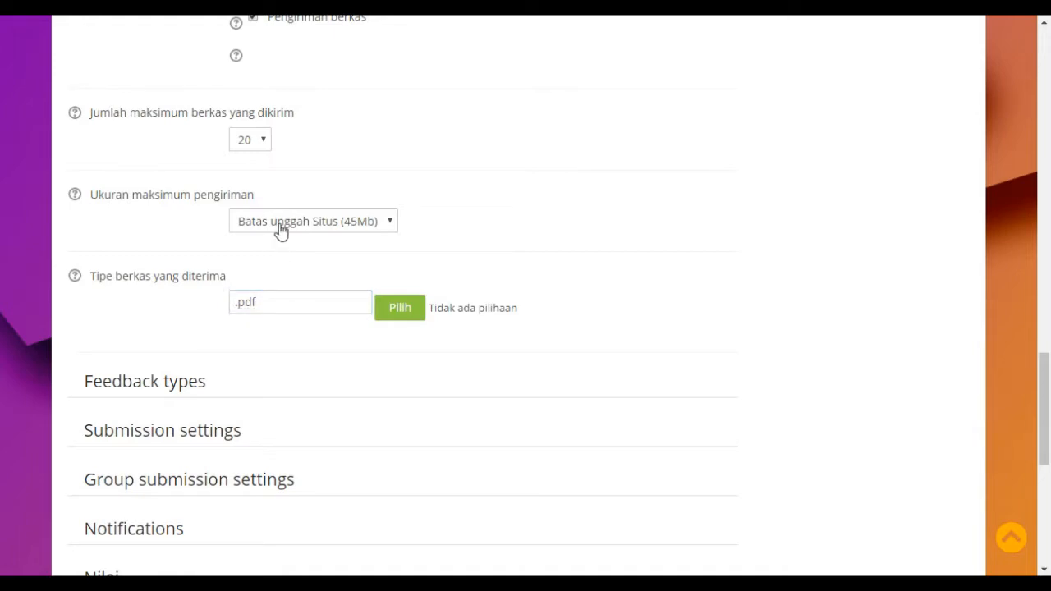
- Set "Require students to click the submit button" to Ya in the assignment's submission settings
{"action": "left_click", "coordinate": [160, 392]}
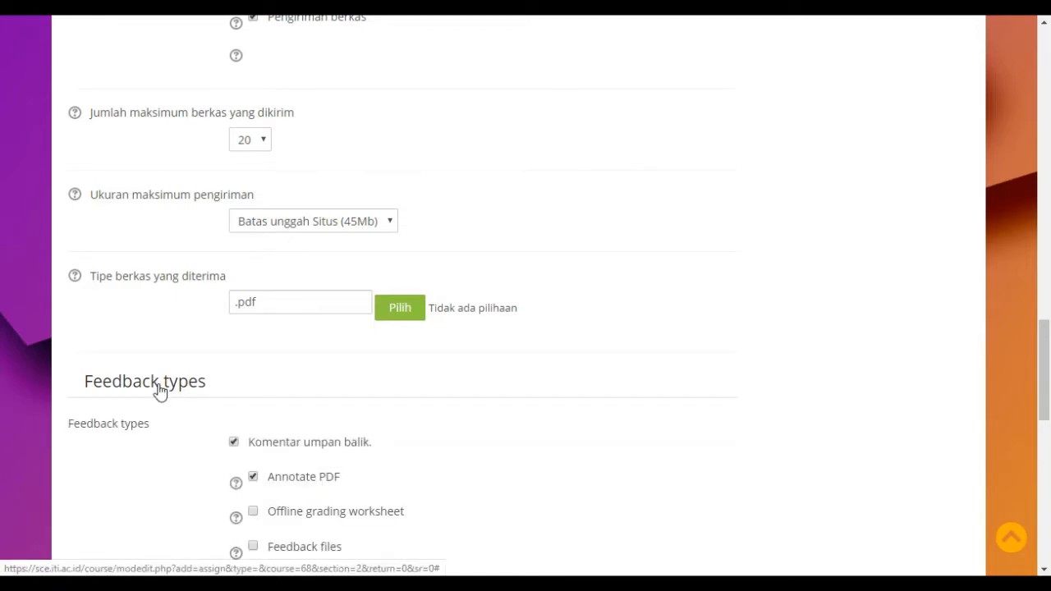
{"action": "left_click", "coordinate": [160, 392]}
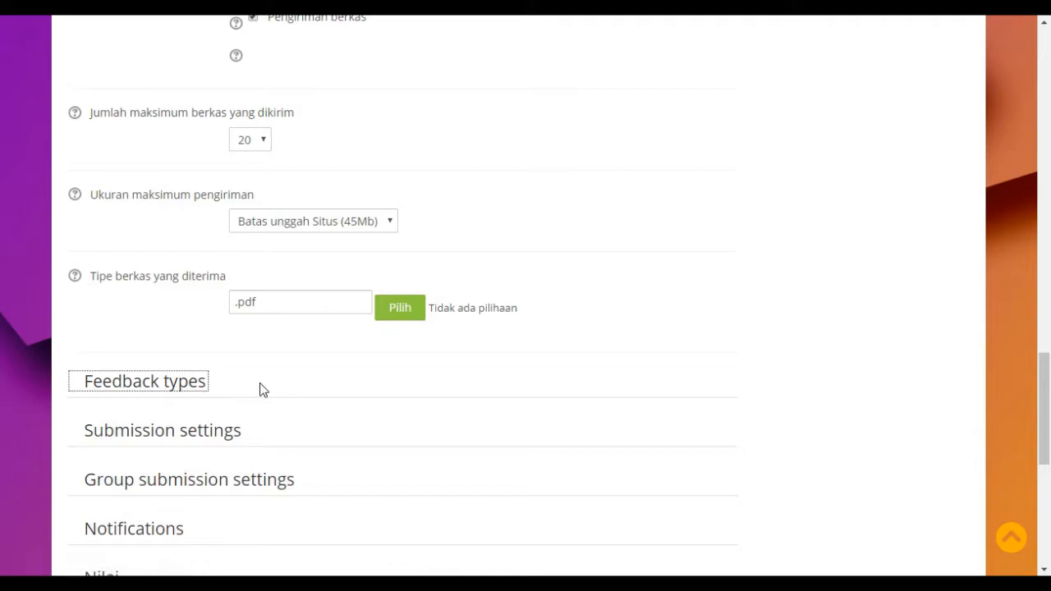
{"action": "scroll", "coordinate": [337, 390], "scroll_direction": "down", "scroll_amount": 3}
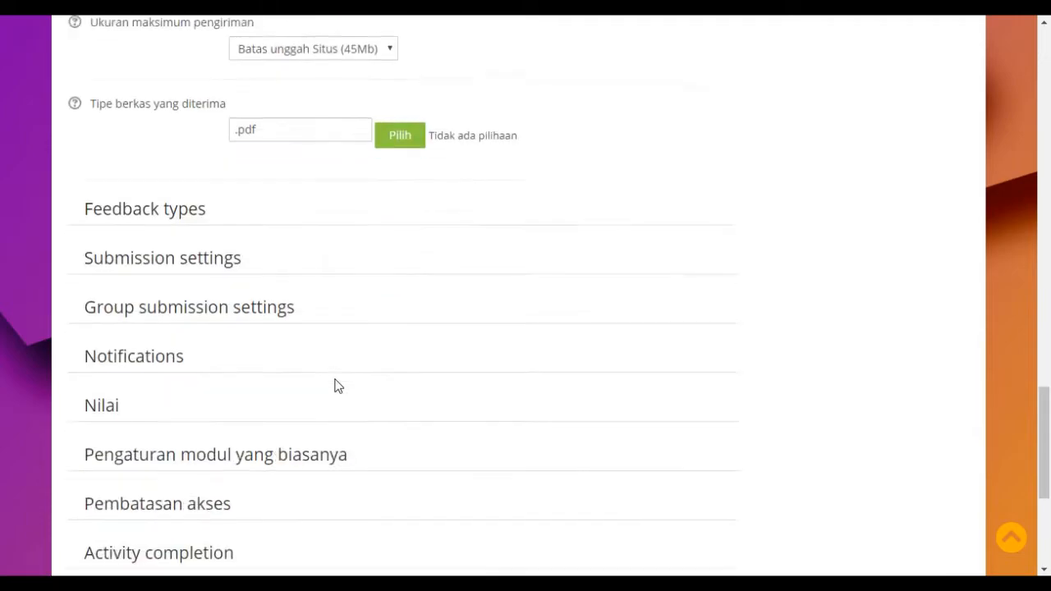
{"action": "left_click", "coordinate": [181, 237]}
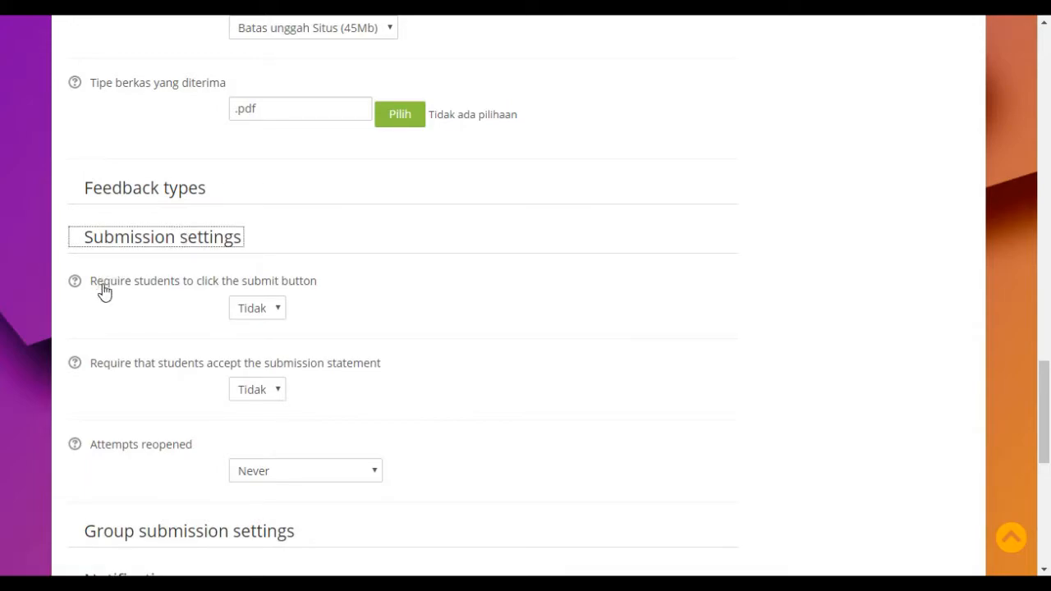
{"action": "left_click", "coordinate": [259, 318]}
{"action": "left_click", "coordinate": [259, 319]}
{"action": "left_click", "coordinate": [259, 346]}
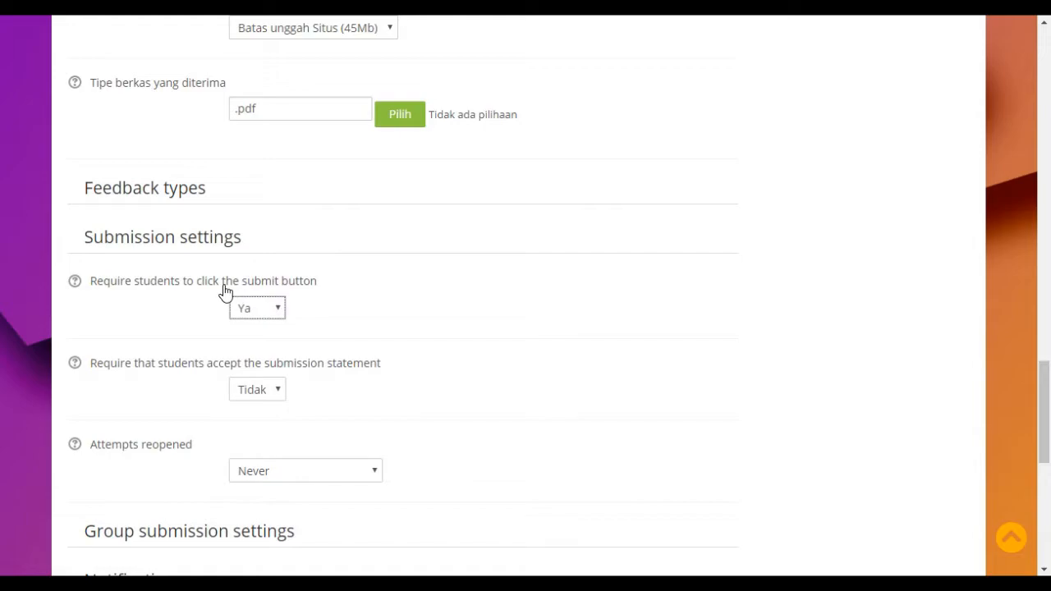
{"action": "left_click", "coordinate": [308, 319]}
{"action": "left_click", "coordinate": [283, 313]}
{"action": "left_click", "coordinate": [269, 346]}
{"action": "left_click", "coordinate": [342, 286]}
- Set "Students submit in groups" to Ya in the assignment's group submission settings
{"action": "scroll", "coordinate": [342, 286], "scroll_direction": "down", "scroll_amount": 5}
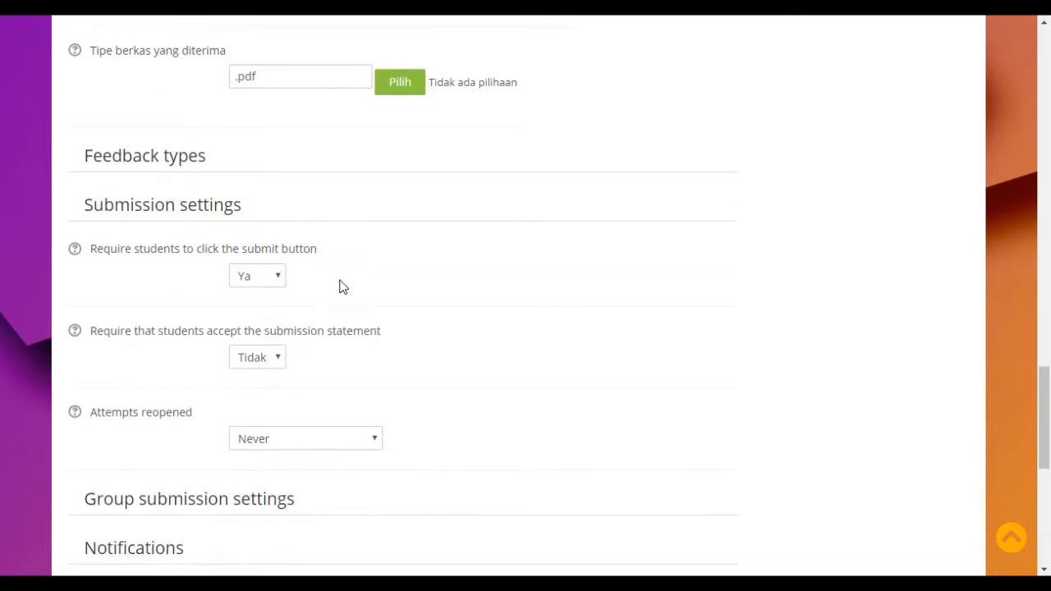
{"action": "scroll", "coordinate": [343, 286], "scroll_direction": "down", "scroll_amount": 2}
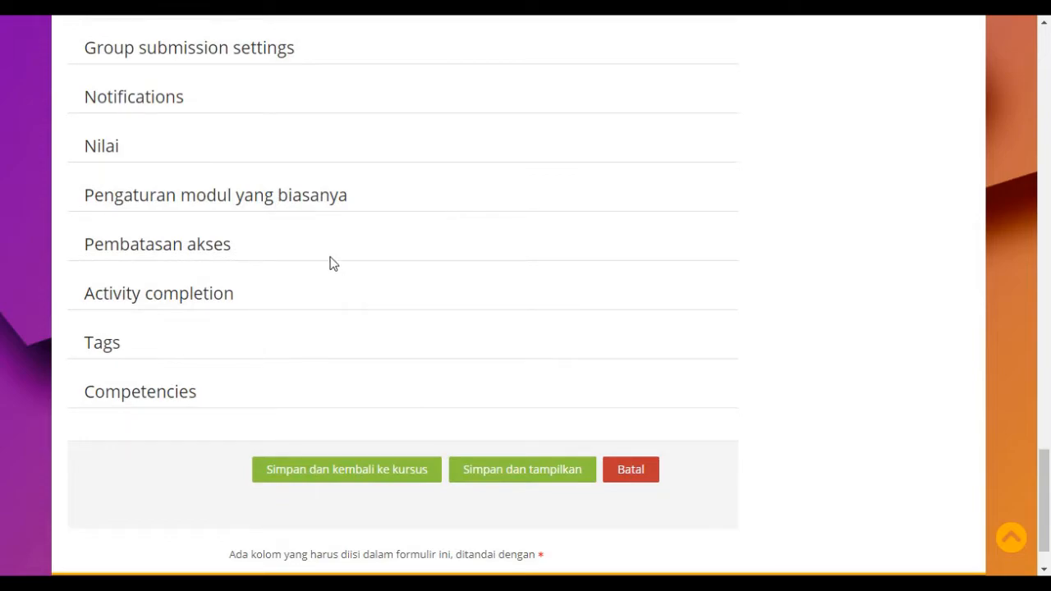
{"action": "left_click", "coordinate": [183, 58]}
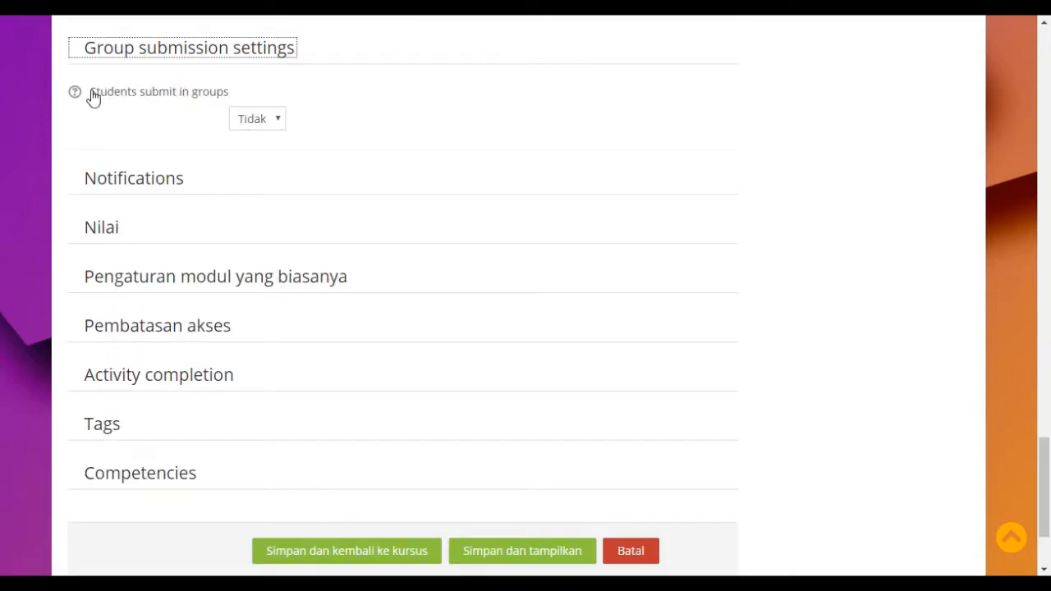
{"action": "left_click", "coordinate": [263, 120]}
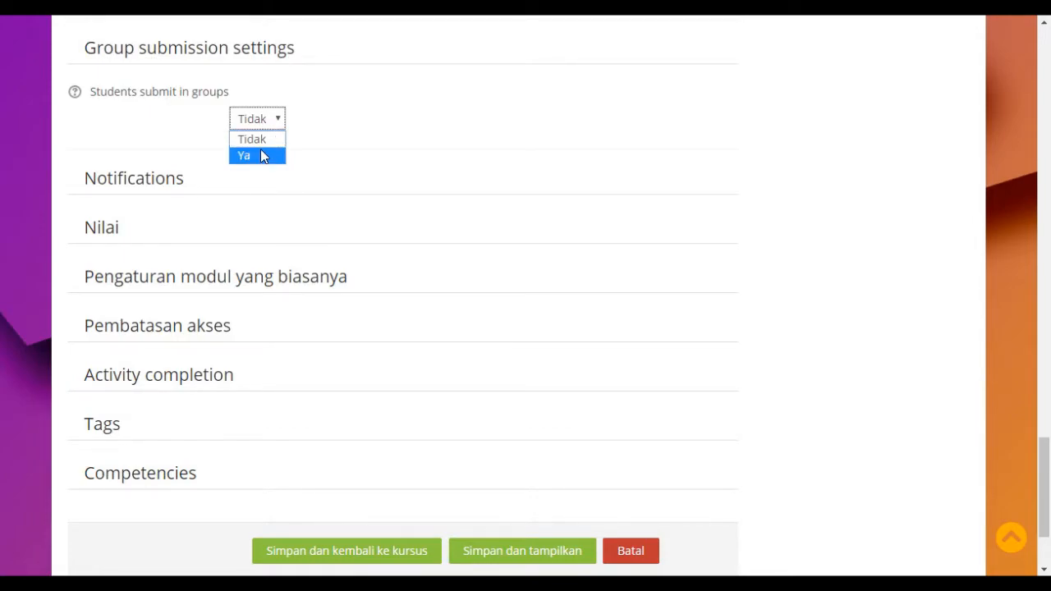
{"action": "left_click", "coordinate": [263, 156]}
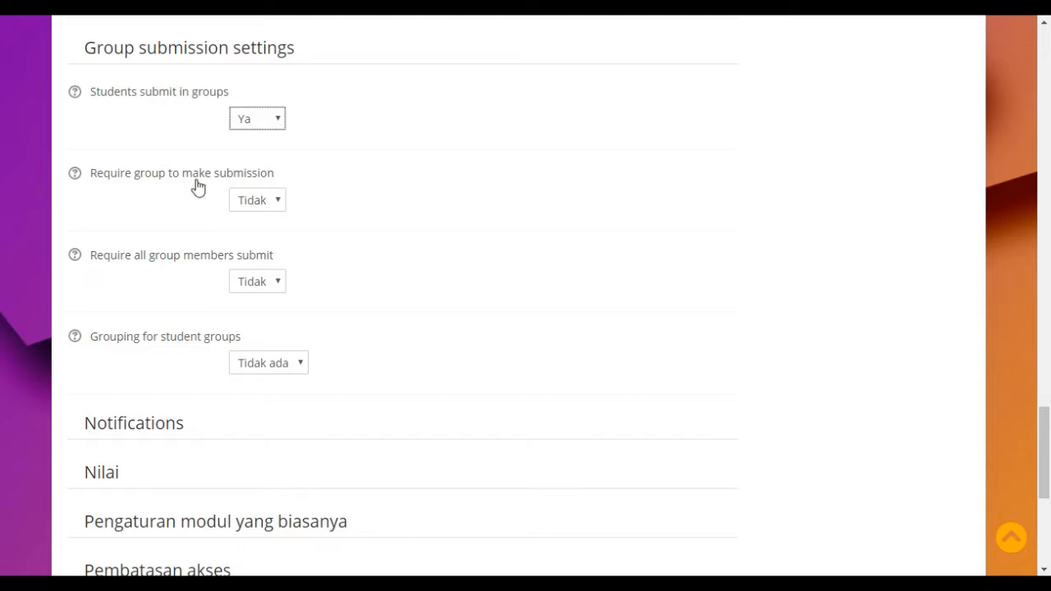
- Set "Require group to make submission" to Ya for the assignment
{"action": "left_click", "coordinate": [265, 202]}
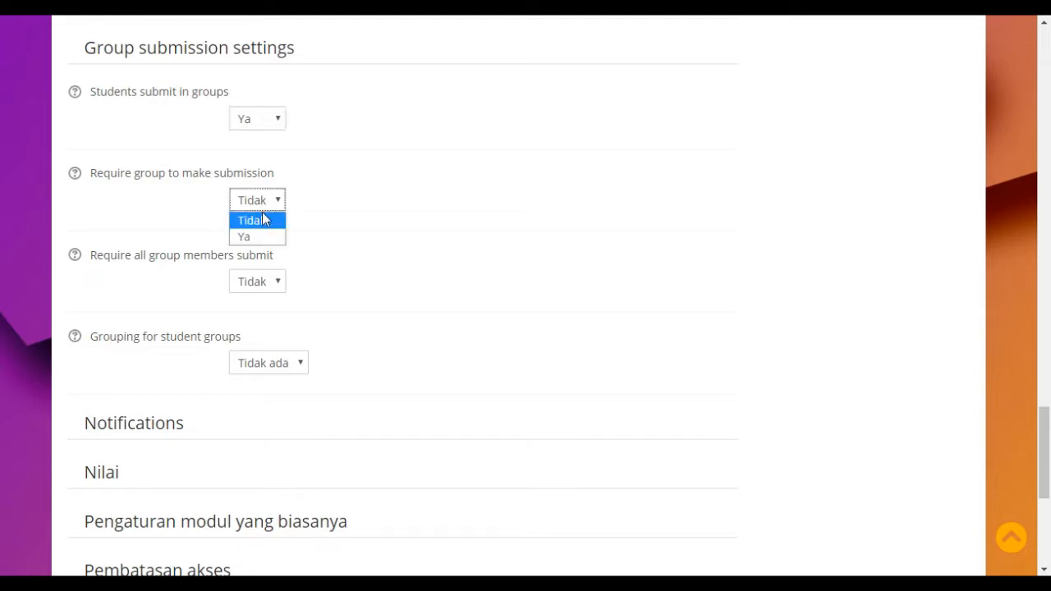
{"action": "left_click", "coordinate": [267, 227]}
{"action": "left_click", "coordinate": [264, 209]}
{"action": "left_click", "coordinate": [265, 237]}
{"action": "left_click", "coordinate": [340, 179]}
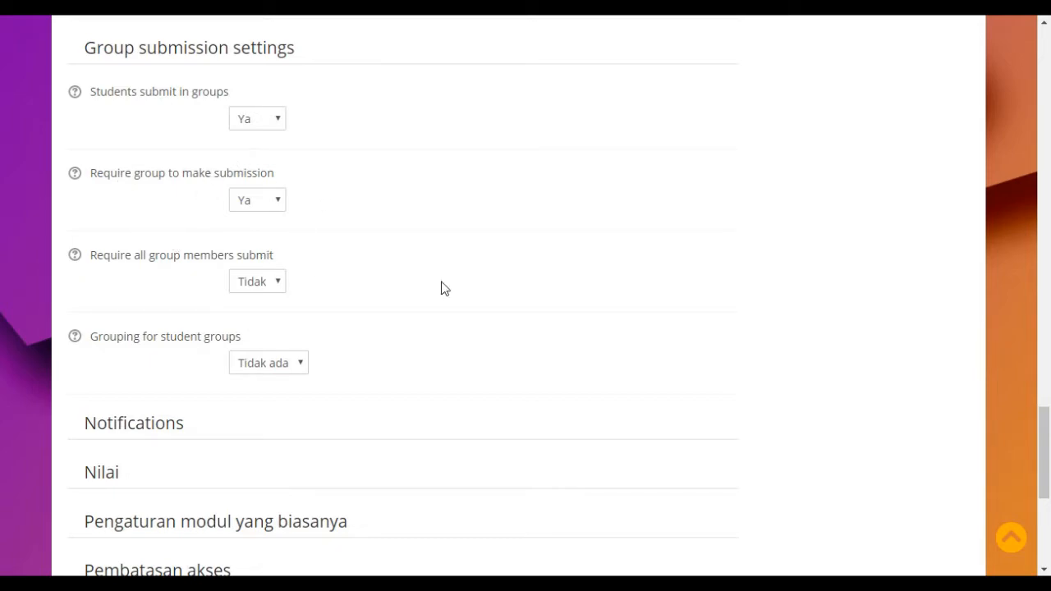
- Save the group assignment and return to the course page
{"action": "scroll", "coordinate": [441, 288], "scroll_direction": "down", "scroll_amount": 3}
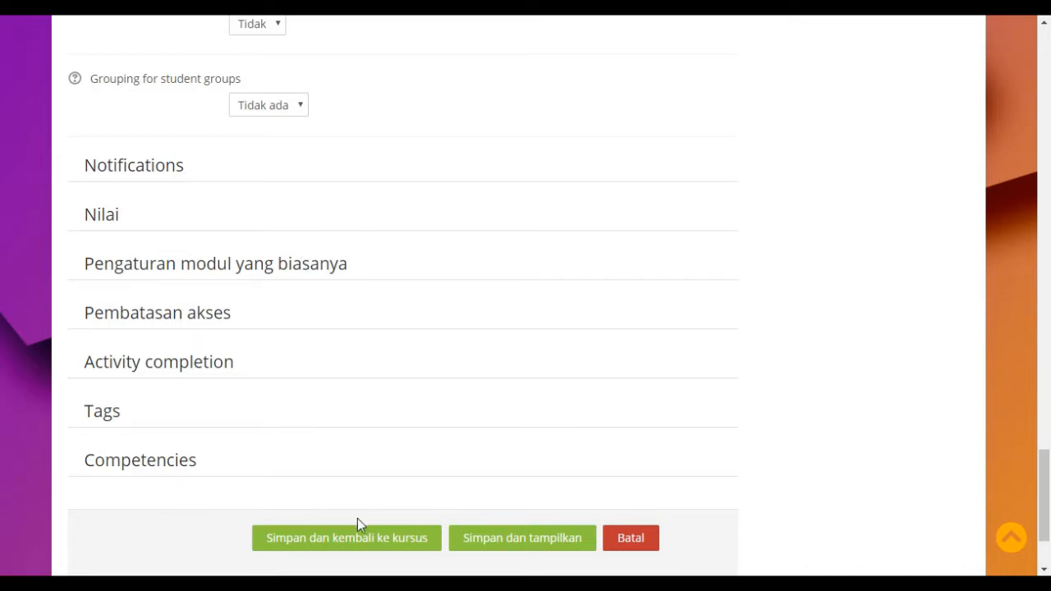
{"action": "left_click", "coordinate": [336, 547]}
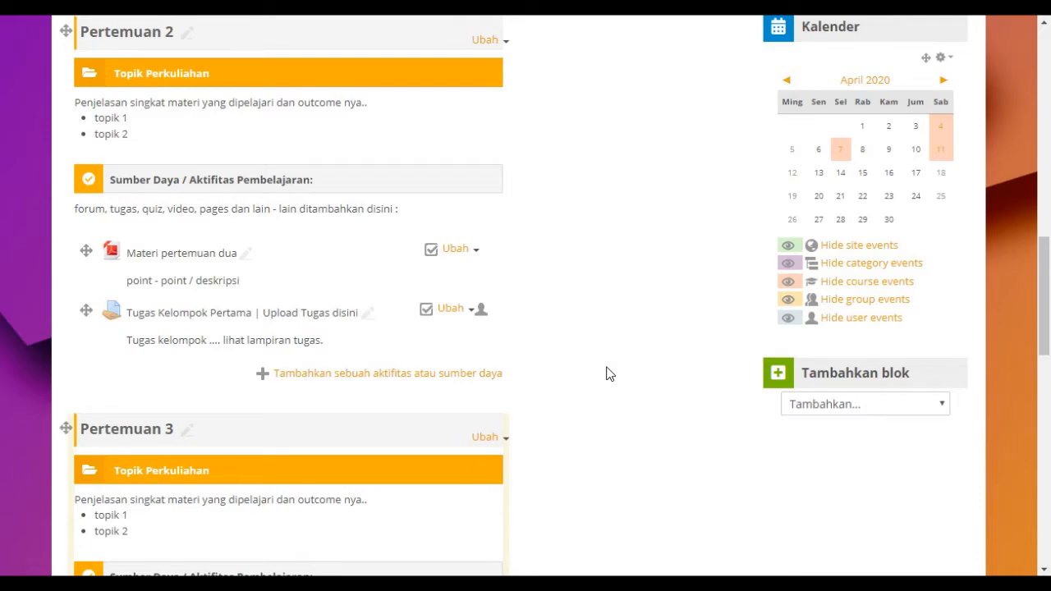
{"action": "scroll", "coordinate": [610, 373], "scroll_direction": "up", "scroll_amount": 1}
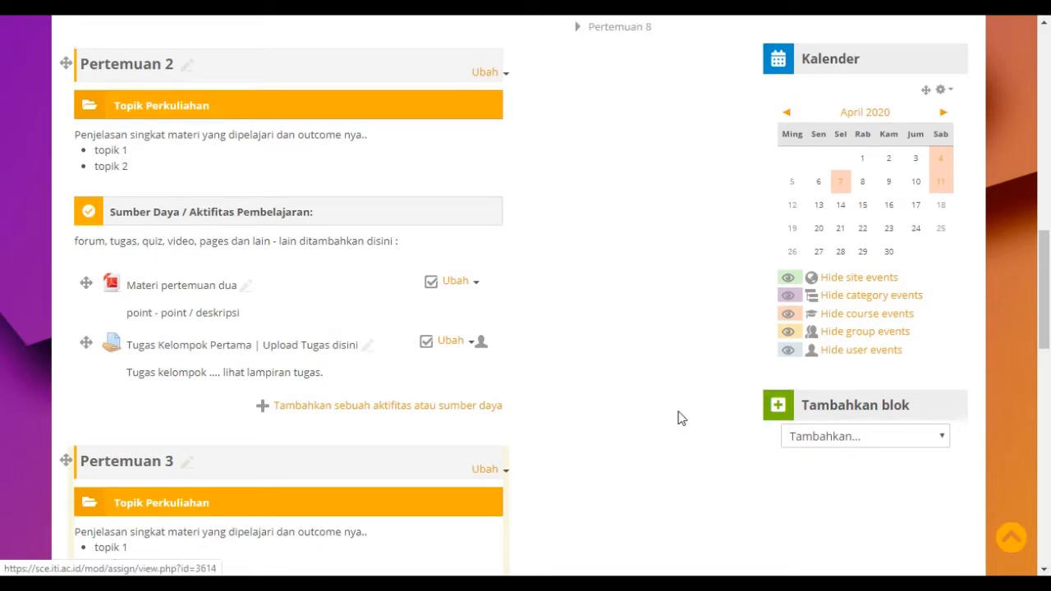
- Turn off editing mode for the course
{"action": "scroll", "coordinate": [678, 409], "scroll_direction": "up", "scroll_amount": 10}
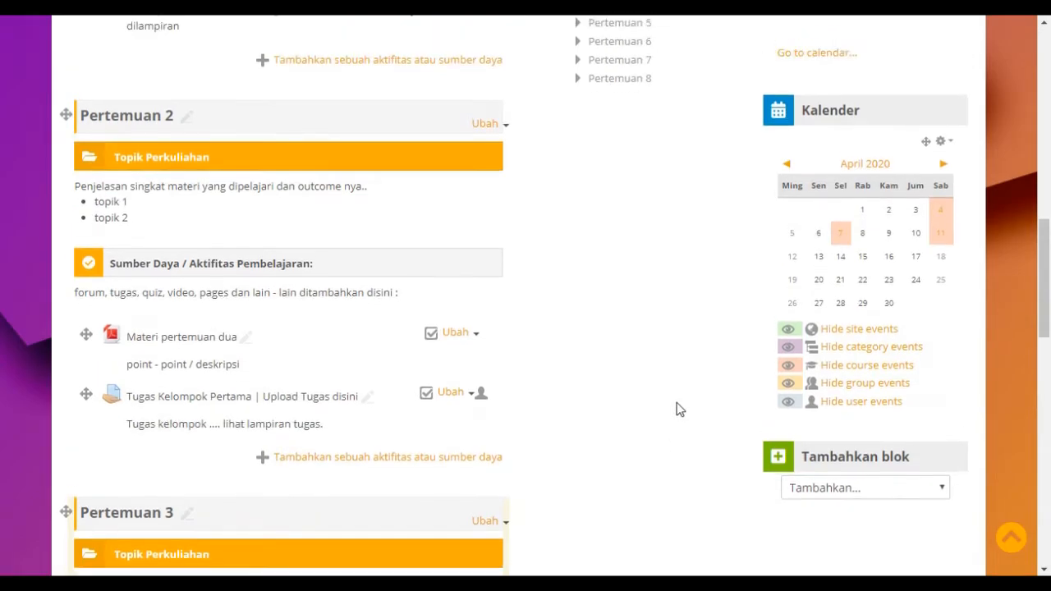
{"action": "scroll", "coordinate": [676, 402], "scroll_direction": "up", "scroll_amount": 1}
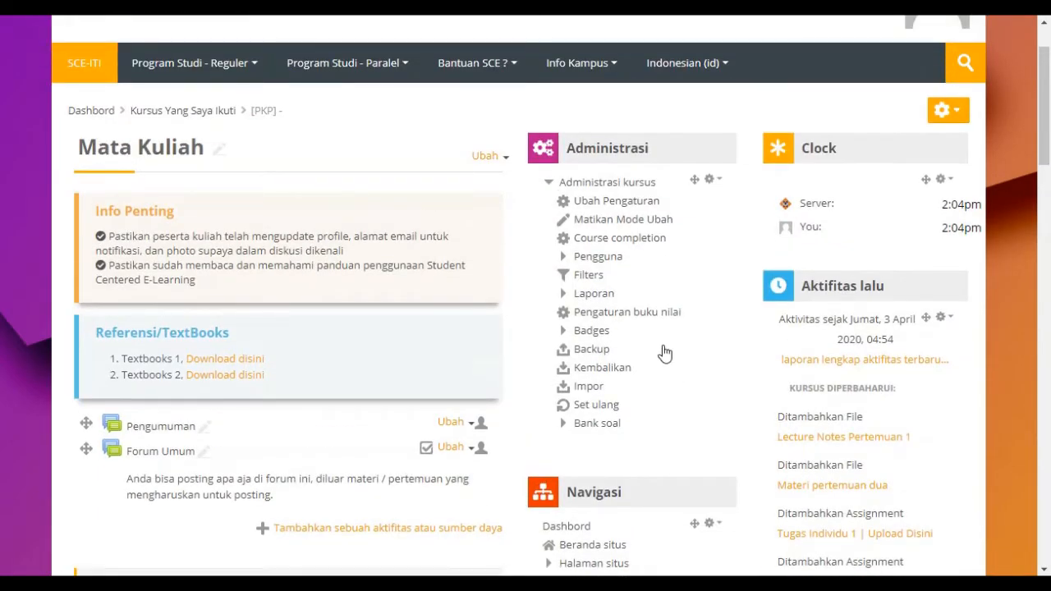
{"action": "left_click", "coordinate": [619, 226]}
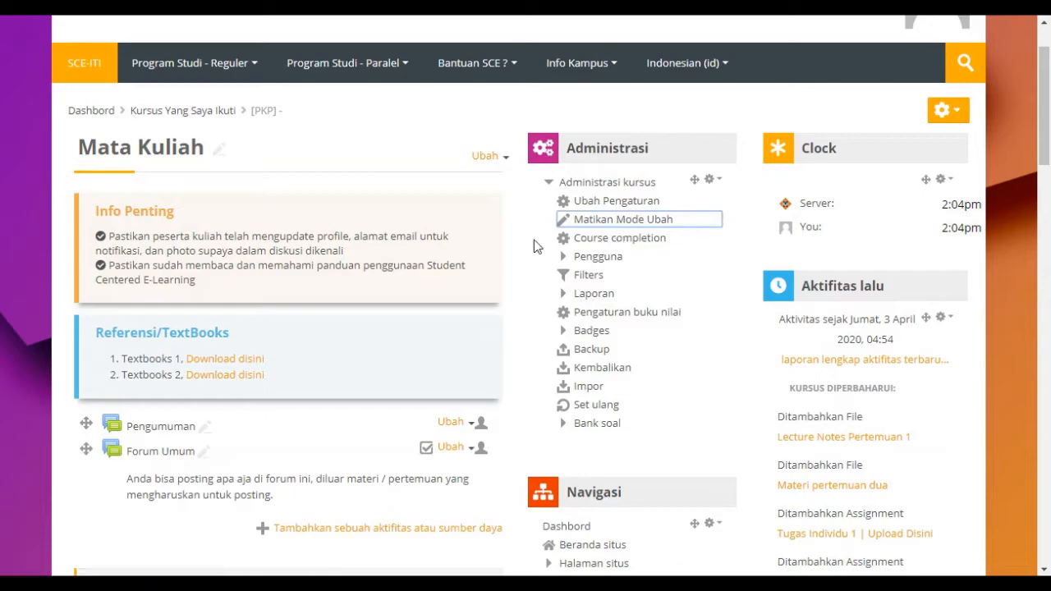
- Check the activity summary of the Pertemuan 2 section on the course page and open that section
{"action": "scroll", "coordinate": [482, 251], "scroll_direction": "down", "scroll_amount": 10}
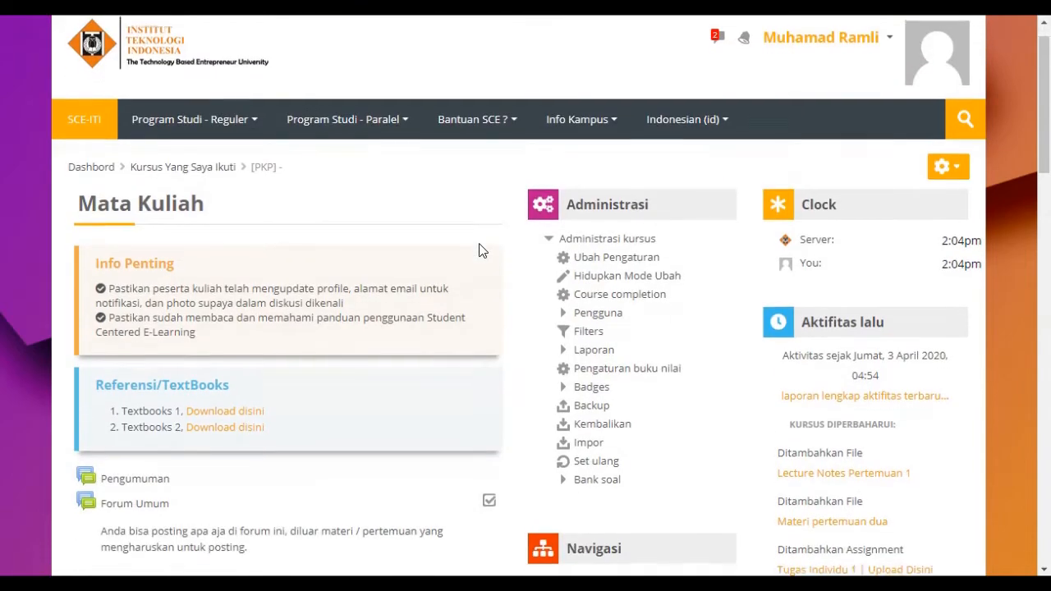
{"action": "scroll", "coordinate": [481, 250], "scroll_direction": "down", "scroll_amount": 3}
{"action": "scroll", "coordinate": [481, 250], "scroll_direction": "up", "scroll_amount": 3}
{"action": "scroll", "coordinate": [482, 251], "scroll_direction": "up", "scroll_amount": 3}
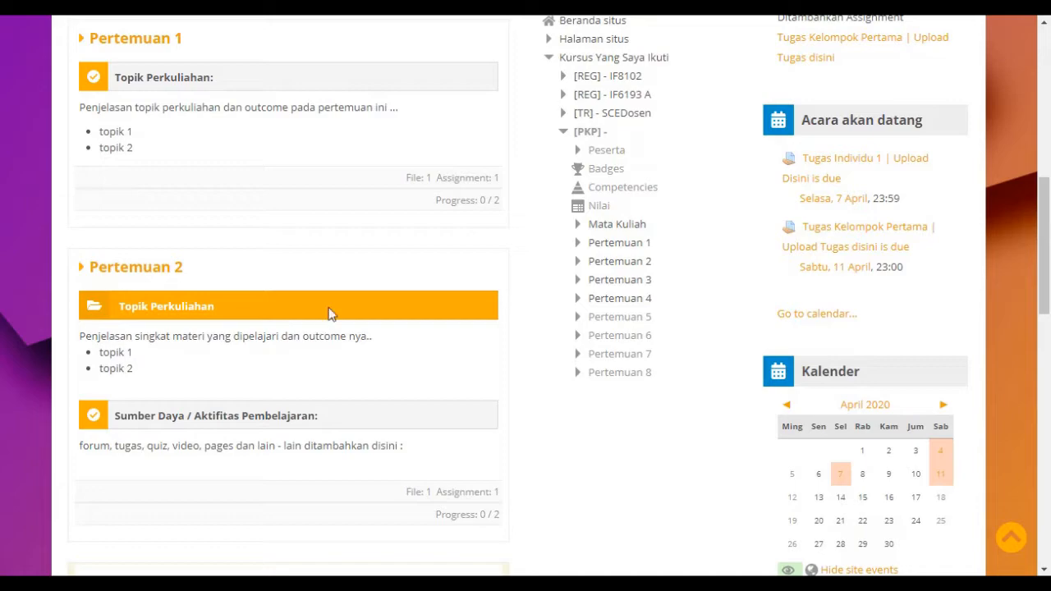
{"action": "scroll", "coordinate": [213, 379], "scroll_direction": "down", "scroll_amount": 1}
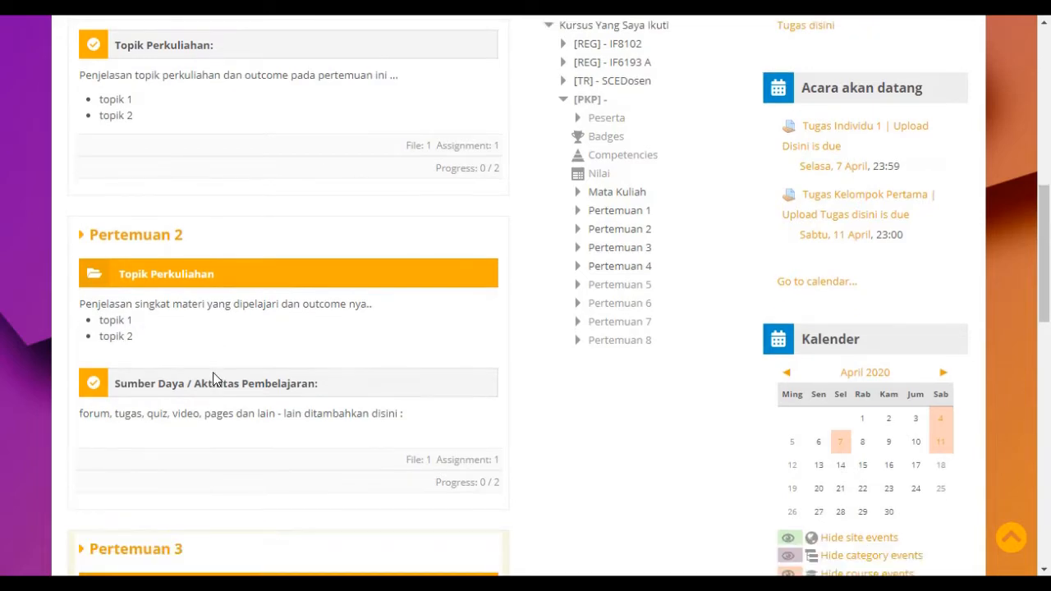
{"action": "double_click", "coordinate": [435, 420]}
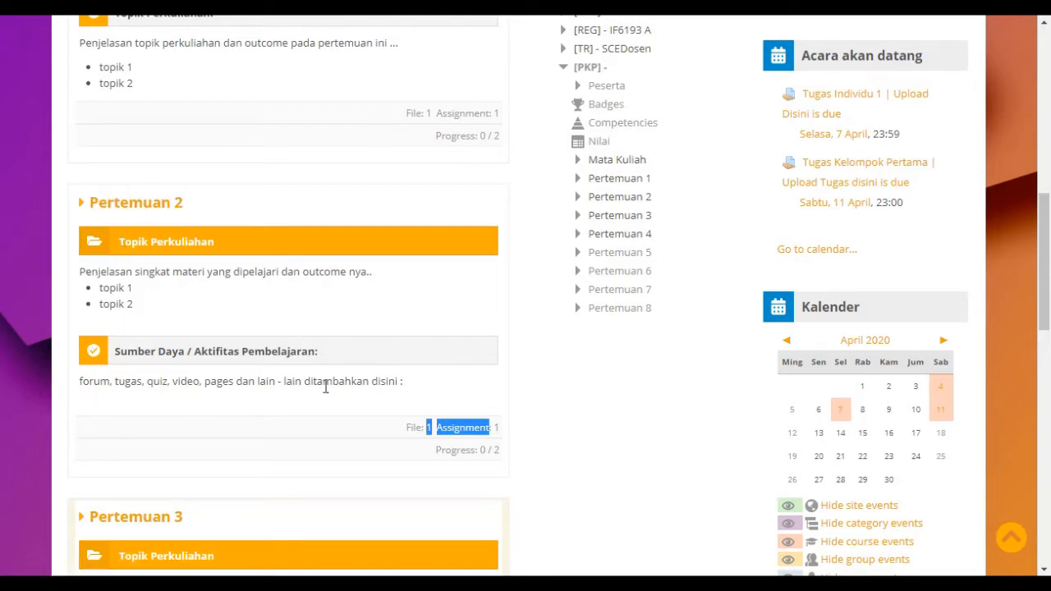
{"action": "left_click", "coordinate": [105, 205]}
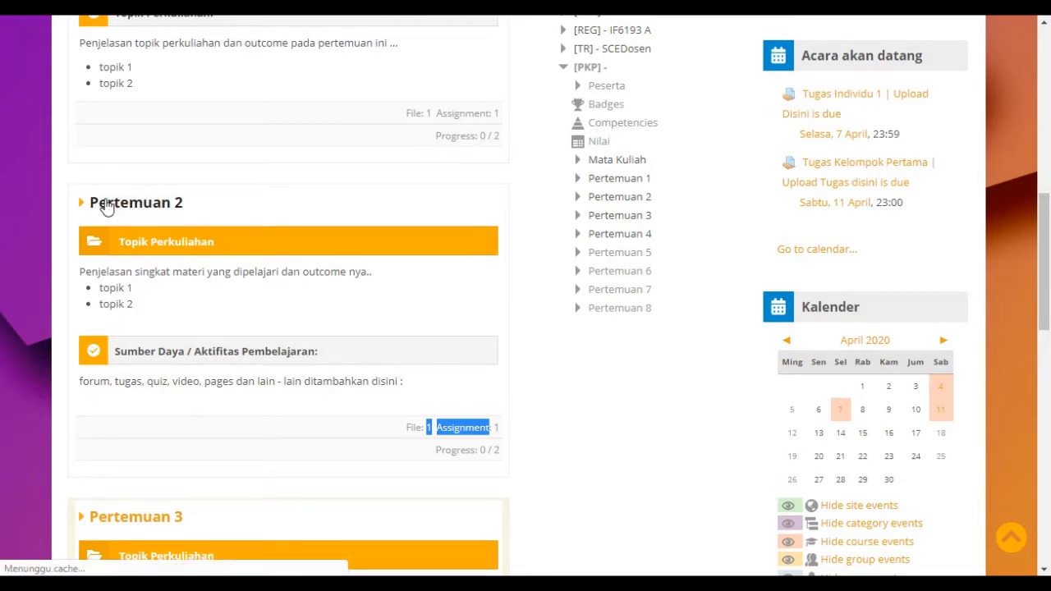
{"action": "scroll", "coordinate": [105, 205], "scroll_direction": "down", "scroll_amount": 7}
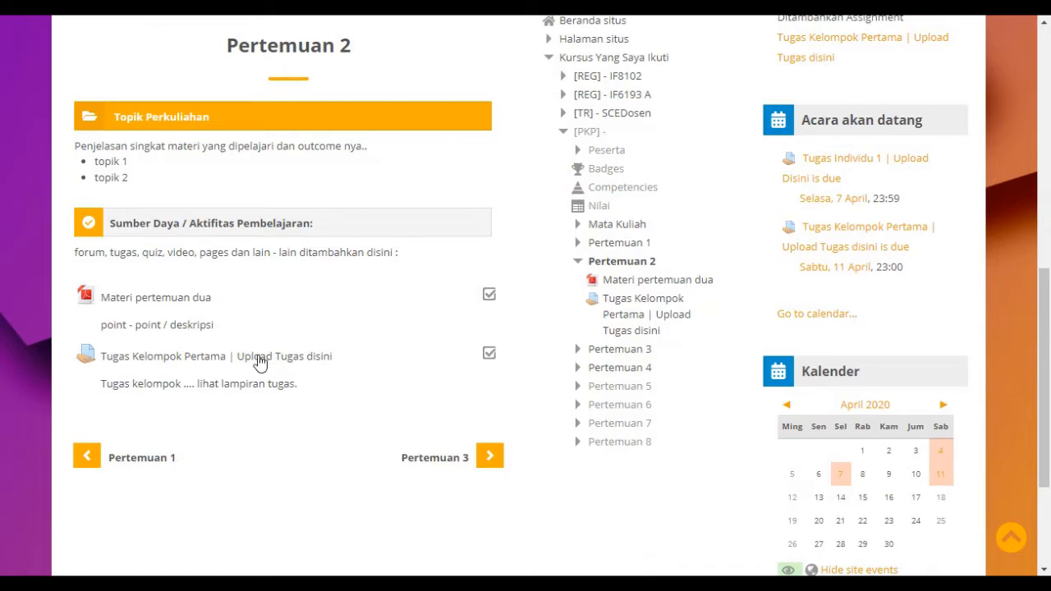
- Open the Tugas Kelompok Pertama assignment and examine its description, attachment and grading summary
{"action": "left_click", "coordinate": [196, 366]}
{"action": "scroll", "coordinate": [196, 371], "scroll_direction": "down", "scroll_amount": 3}
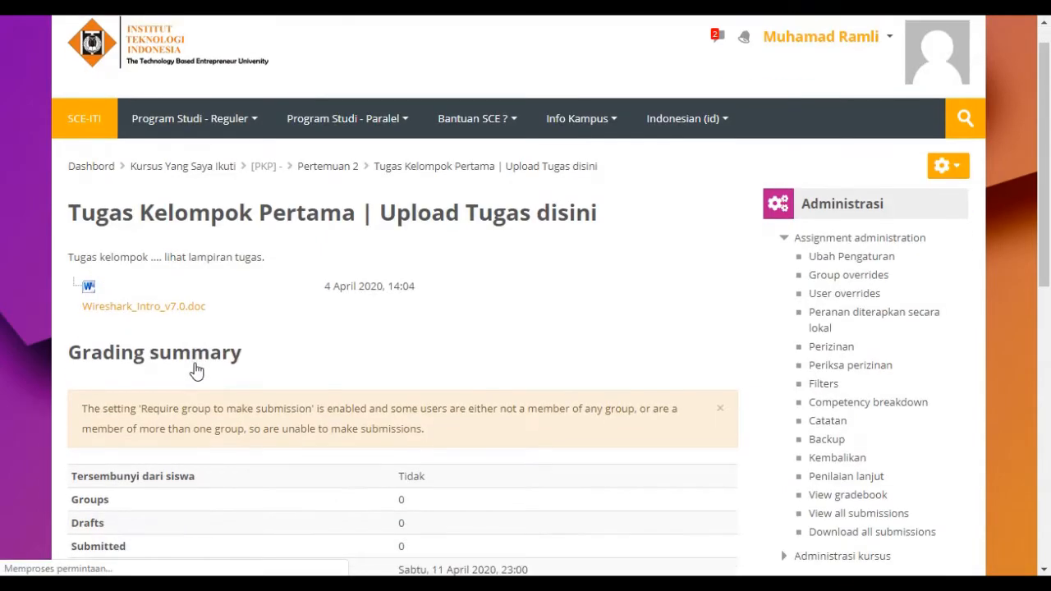
{"action": "scroll", "coordinate": [196, 371], "scroll_direction": "up", "scroll_amount": 1}
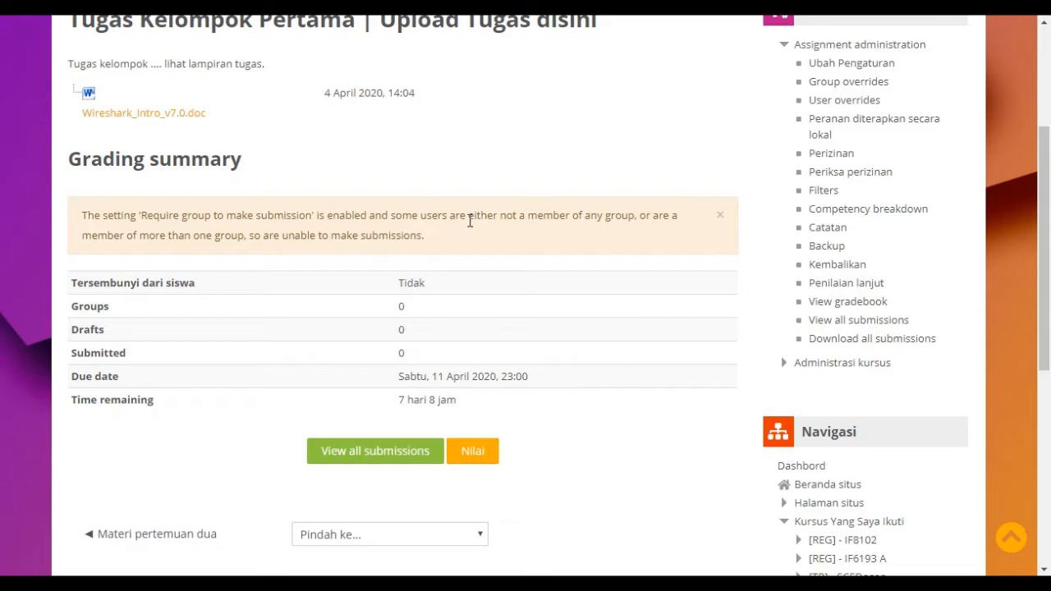
{"action": "scroll", "coordinate": [470, 220], "scroll_direction": "up", "scroll_amount": 1}
{"action": "scroll", "coordinate": [469, 220], "scroll_direction": "down", "scroll_amount": 1}
{"action": "scroll", "coordinate": [470, 220], "scroll_direction": "up", "scroll_amount": 1}
{"action": "scroll", "coordinate": [469, 220], "scroll_direction": "down", "scroll_amount": 1}
{"action": "scroll", "coordinate": [469, 220], "scroll_direction": "up", "scroll_amount": 1}
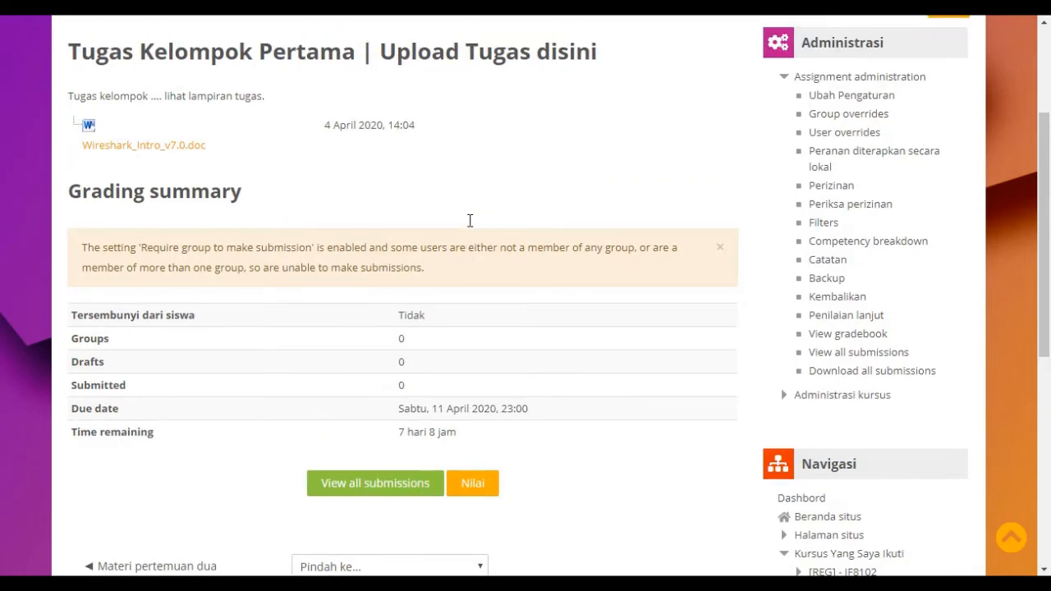
{"action": "scroll", "coordinate": [469, 220], "scroll_direction": "up", "scroll_amount": 1}
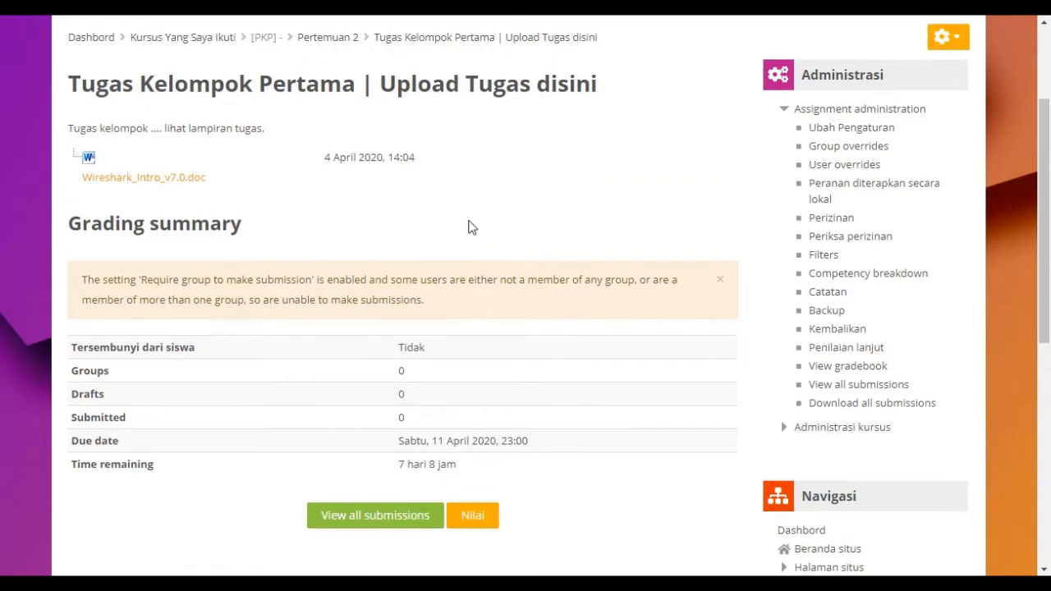
- Return from the assignment to the [PKP] course page and open the course's group management page
{"action": "scroll", "coordinate": [471, 226], "scroll_direction": "up", "scroll_amount": 1}
{"action": "scroll", "coordinate": [472, 227], "scroll_direction": "down", "scroll_amount": 1}
{"action": "scroll", "coordinate": [472, 227], "scroll_direction": "up", "scroll_amount": 1}
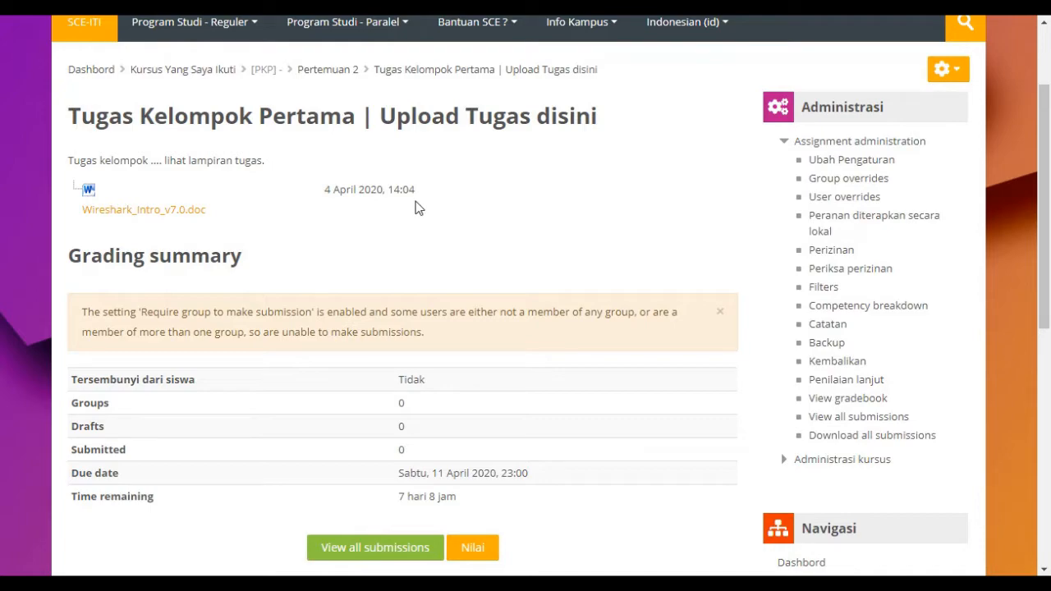
{"action": "left_click", "coordinate": [268, 72]}
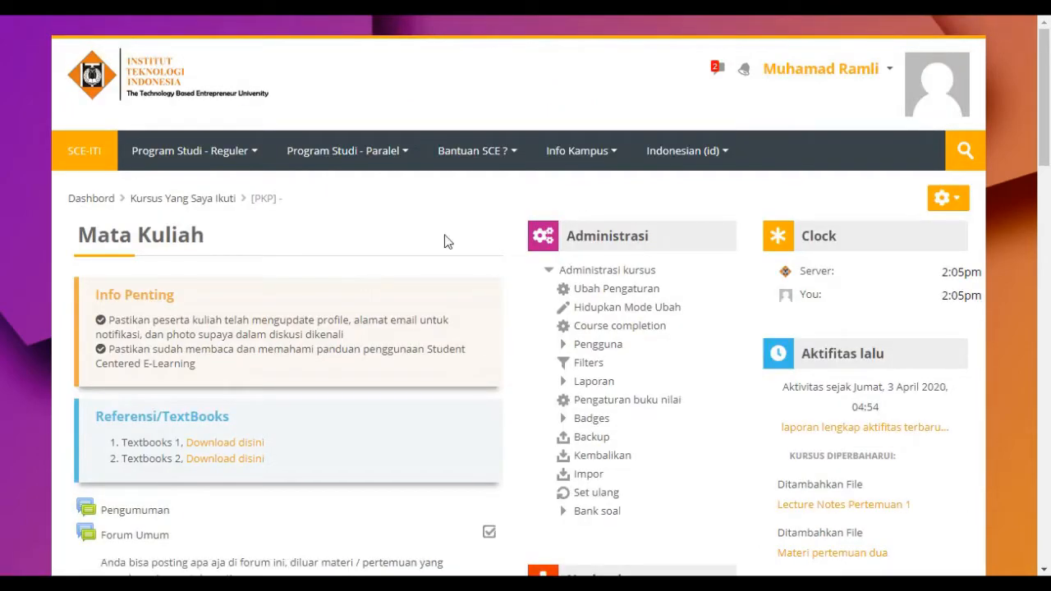
{"action": "scroll", "coordinate": [443, 241], "scroll_direction": "down", "scroll_amount": 3}
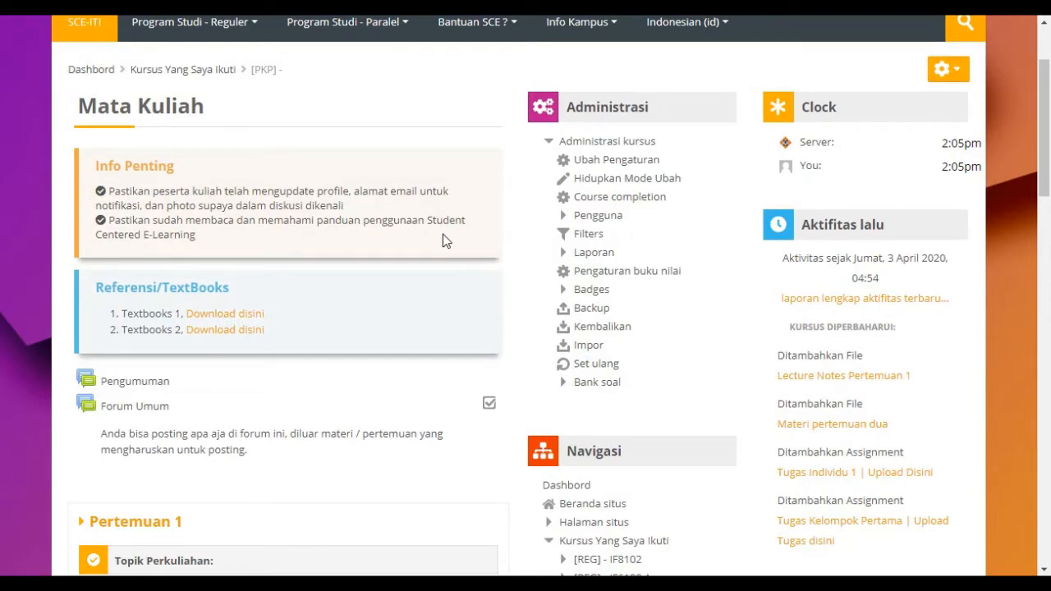
{"action": "scroll", "coordinate": [442, 240], "scroll_direction": "up", "scroll_amount": 1}
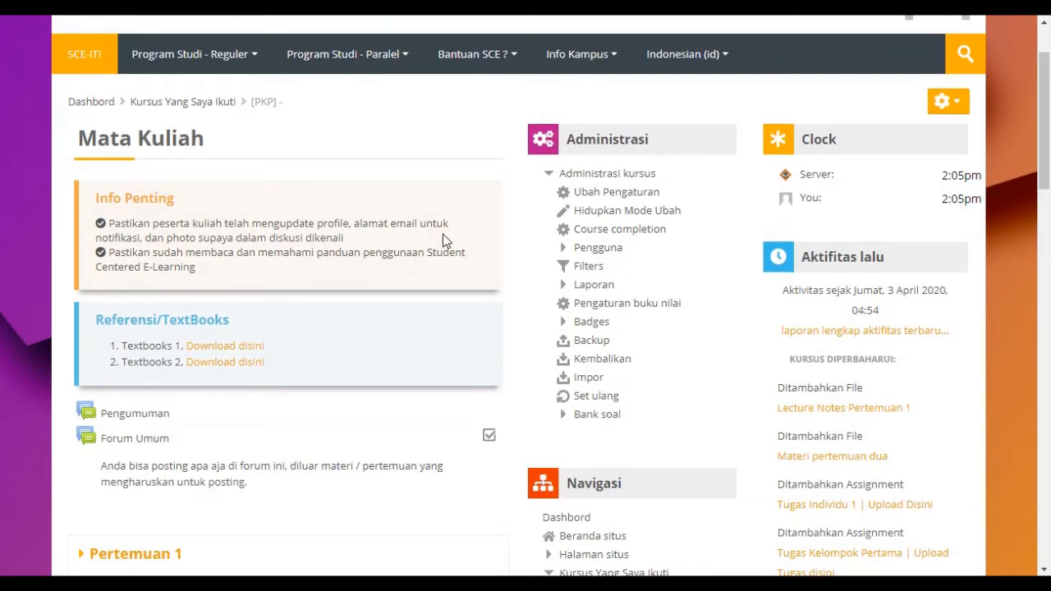
{"action": "left_click", "coordinate": [562, 249]}
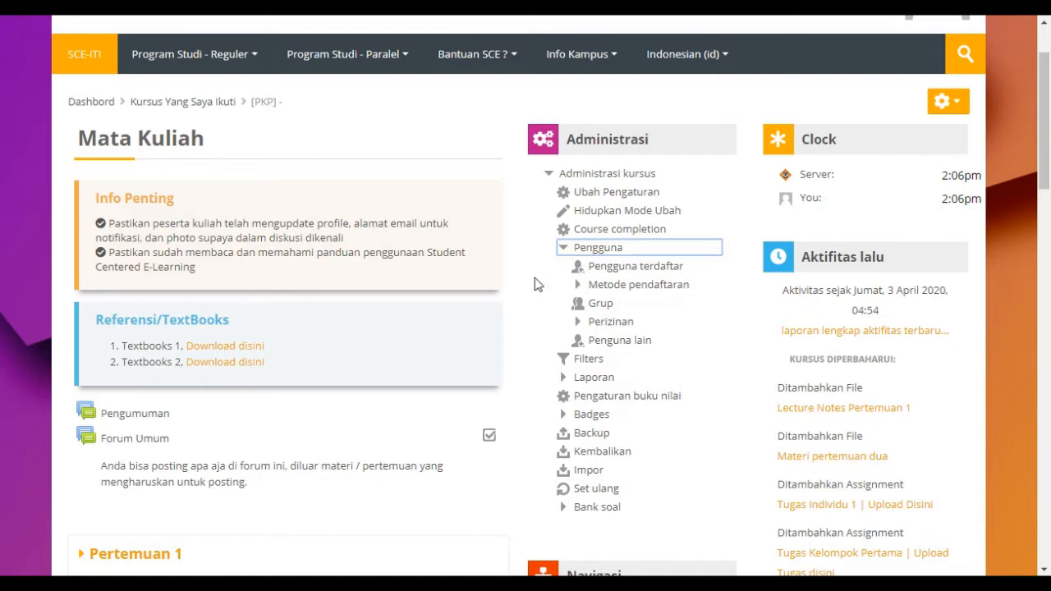
{"action": "left_click", "coordinate": [593, 305]}
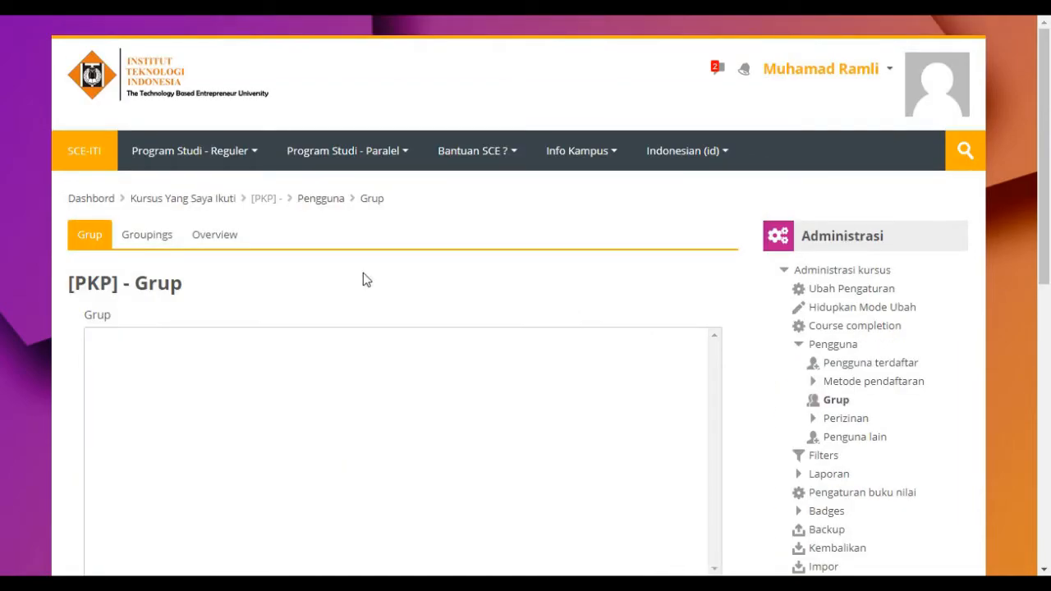
- Check the empty group list and its options, and open the automatic group creation form
{"action": "scroll", "coordinate": [366, 280], "scroll_direction": "down", "scroll_amount": 4}
{"action": "scroll", "coordinate": [282, 235], "scroll_direction": "up", "scroll_amount": 2}
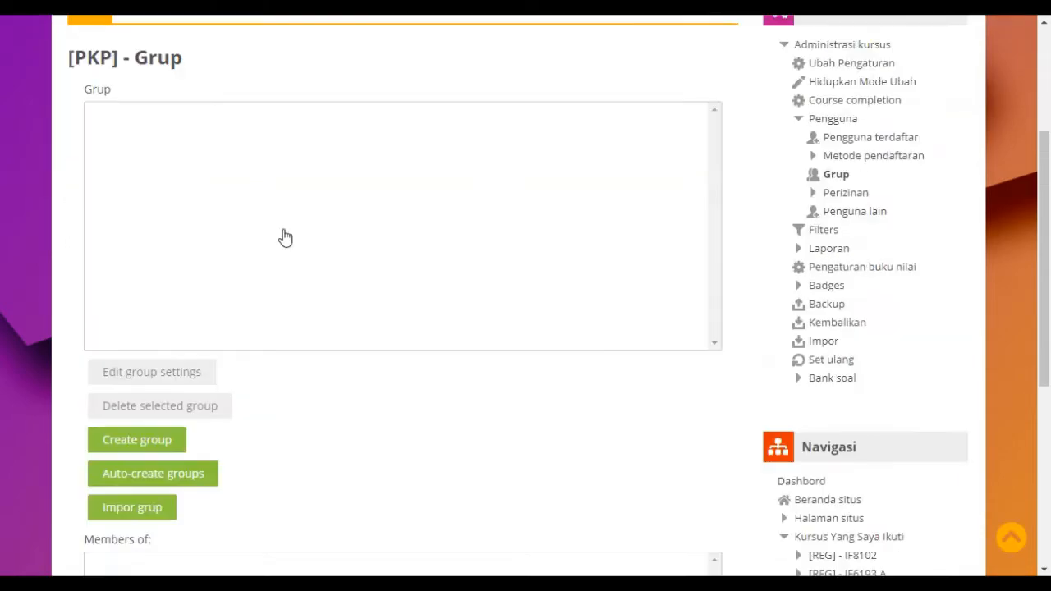
{"action": "scroll", "coordinate": [285, 237], "scroll_direction": "down", "scroll_amount": 1}
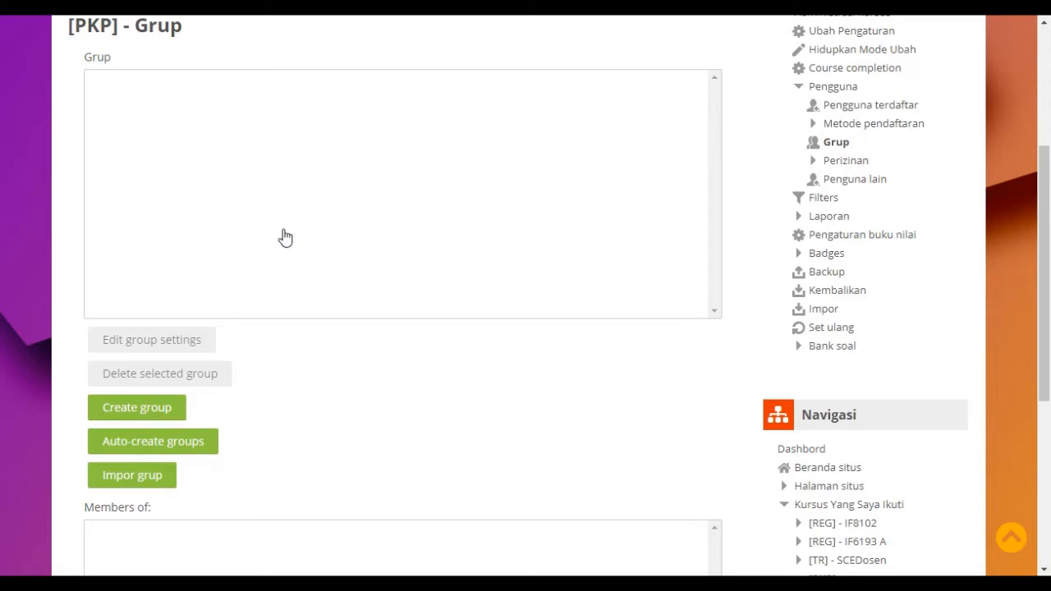
{"action": "scroll", "coordinate": [285, 237], "scroll_direction": "down", "scroll_amount": 4}
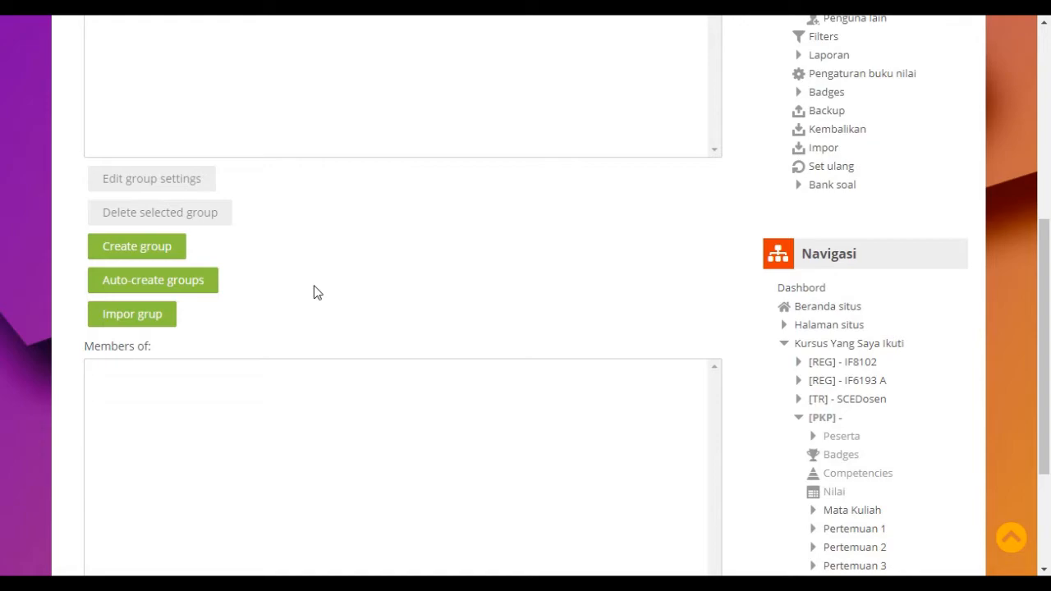
{"action": "left_click", "coordinate": [190, 294]}
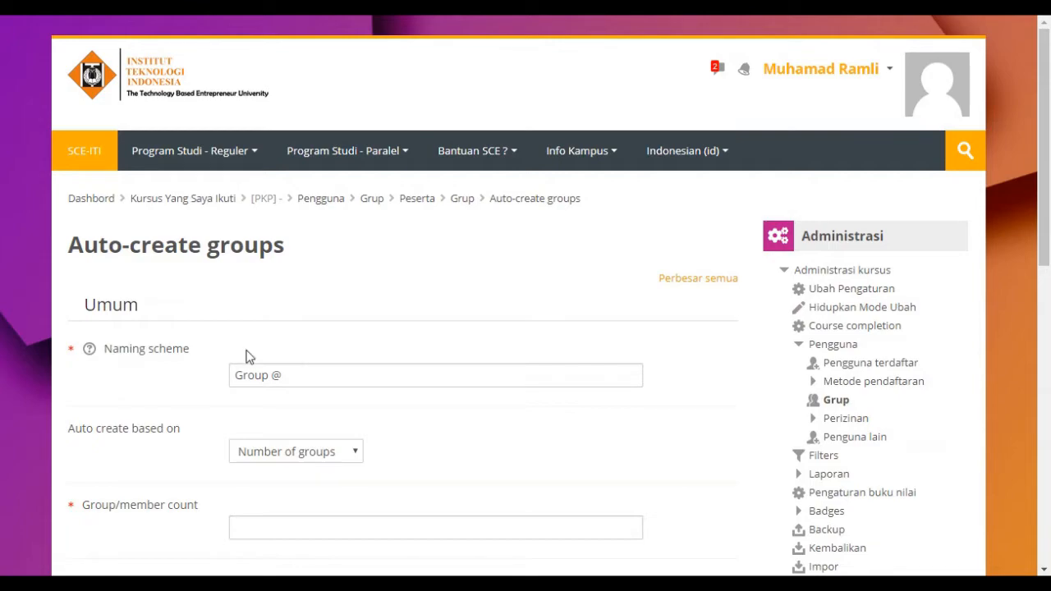
- Keep the naming scheme Group @, base automatic creation on Number of groups, and set the group/member count to 2
{"action": "scroll", "coordinate": [249, 356], "scroll_direction": "down", "scroll_amount": 2}
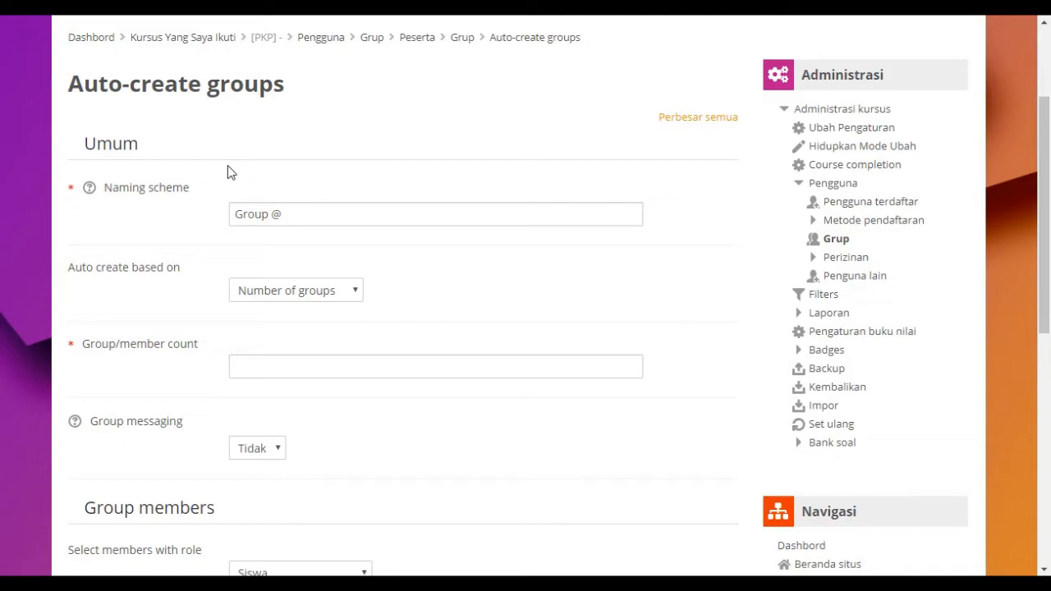
{"action": "left_click", "coordinate": [285, 210]}
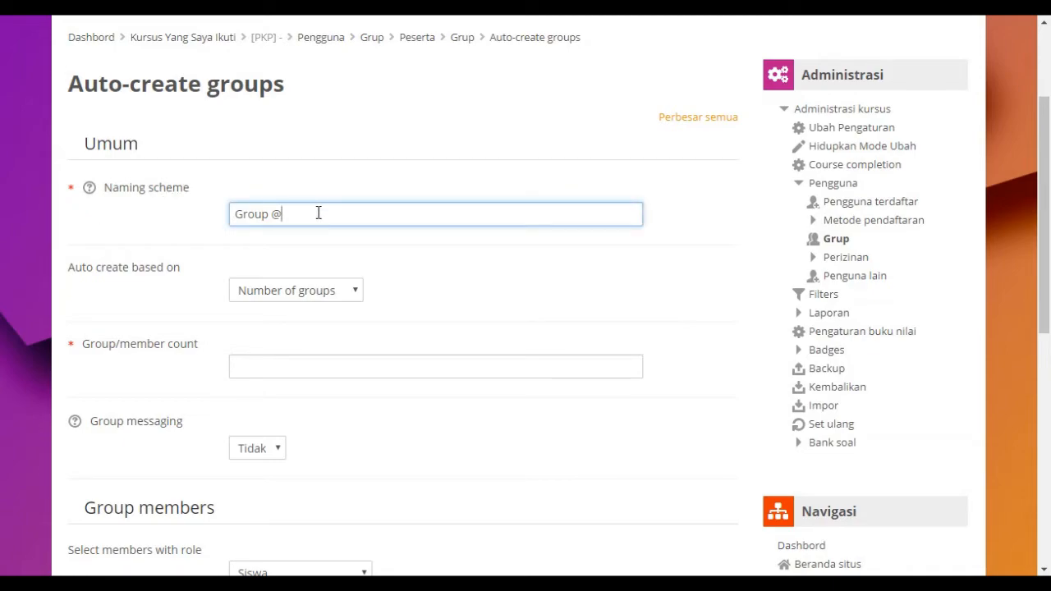
{"action": "left_click", "coordinate": [256, 295]}
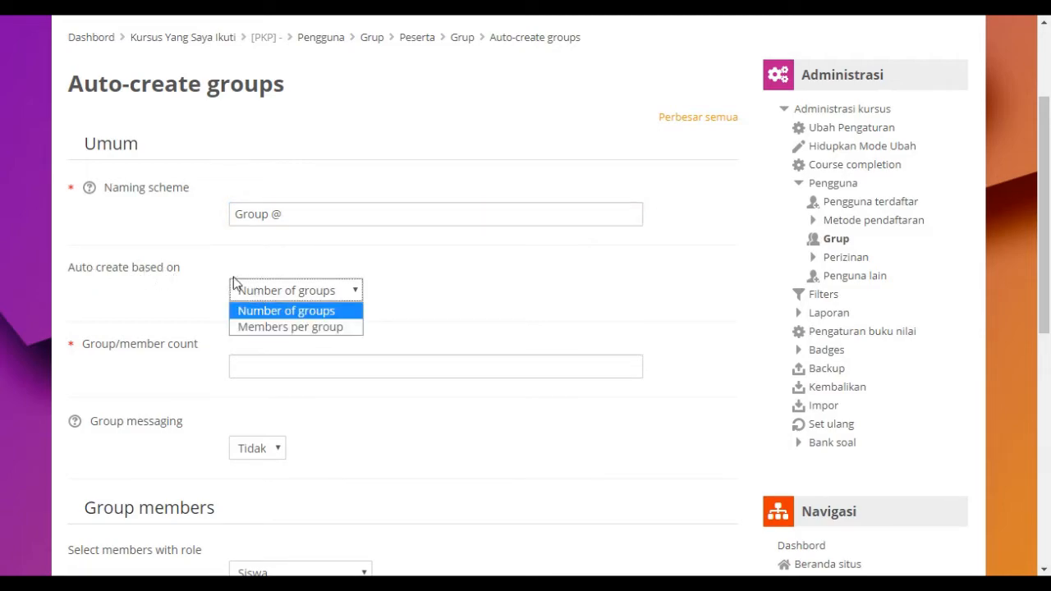
{"action": "left_click", "coordinate": [266, 311]}
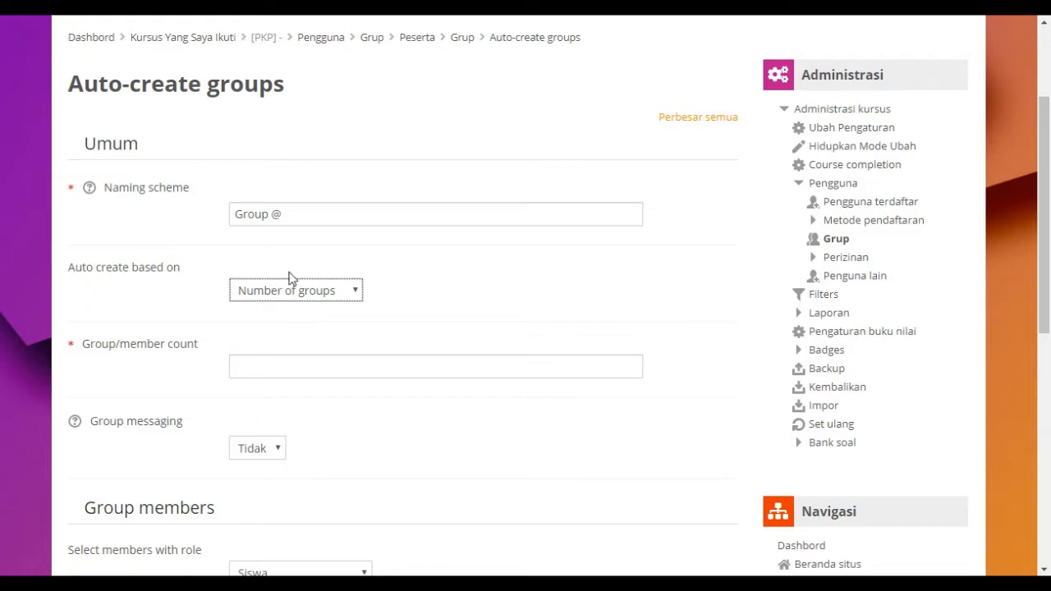
{"action": "left_click", "coordinate": [277, 360]}
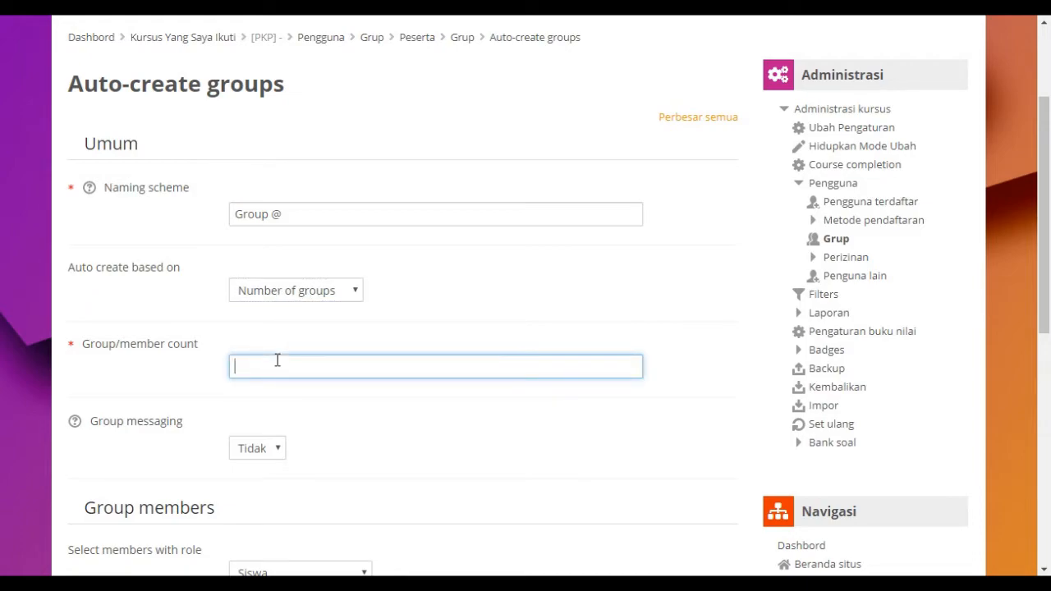
{"action": "type", "text": "2"}
{"action": "left_click", "coordinate": [186, 366]}
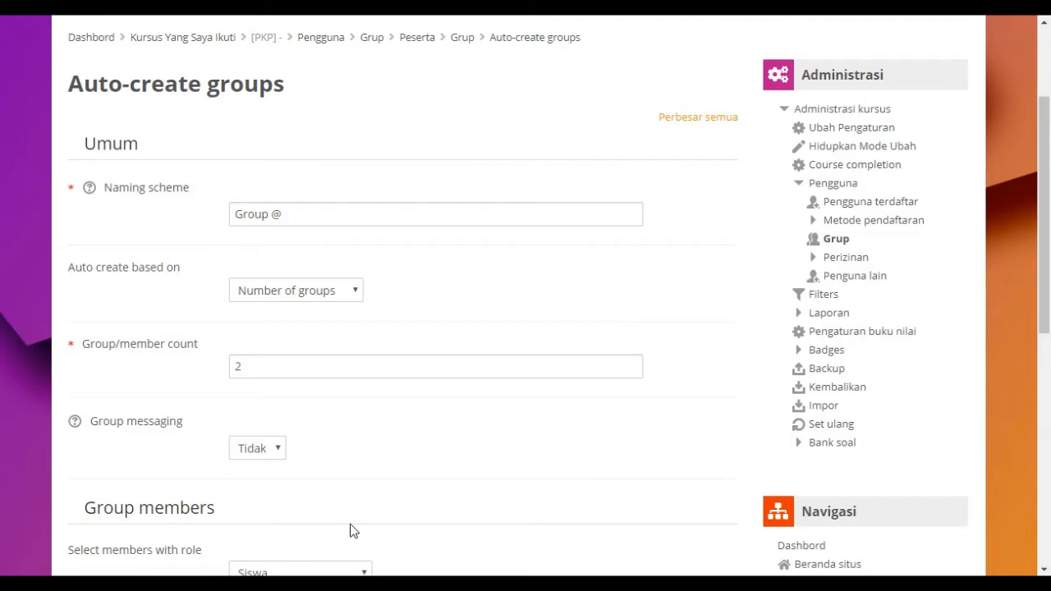
{"action": "scroll", "coordinate": [349, 530], "scroll_direction": "down", "scroll_amount": 4}
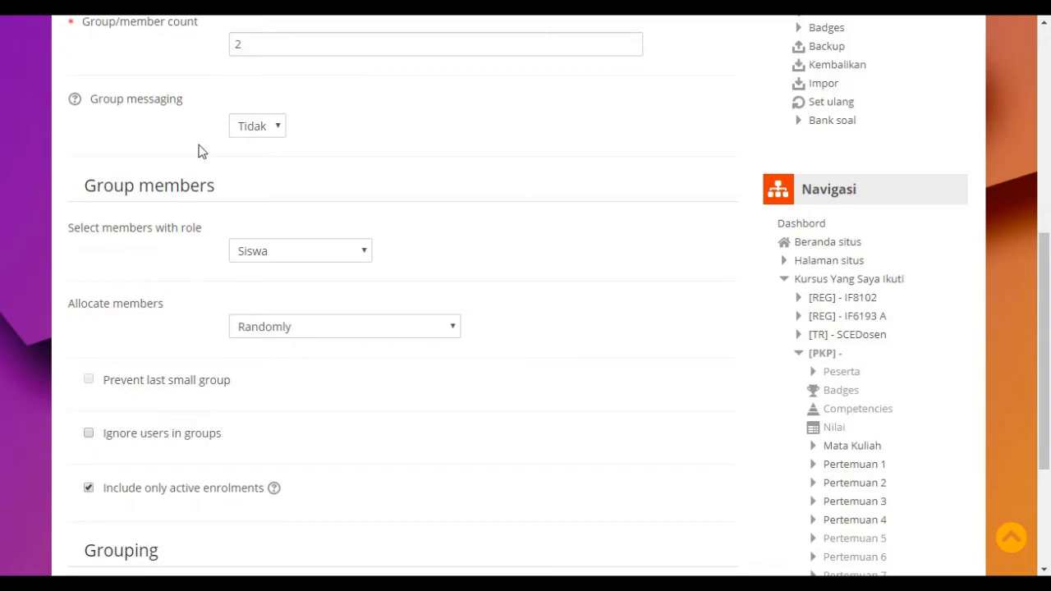
{"action": "double_click", "coordinate": [238, 48]}
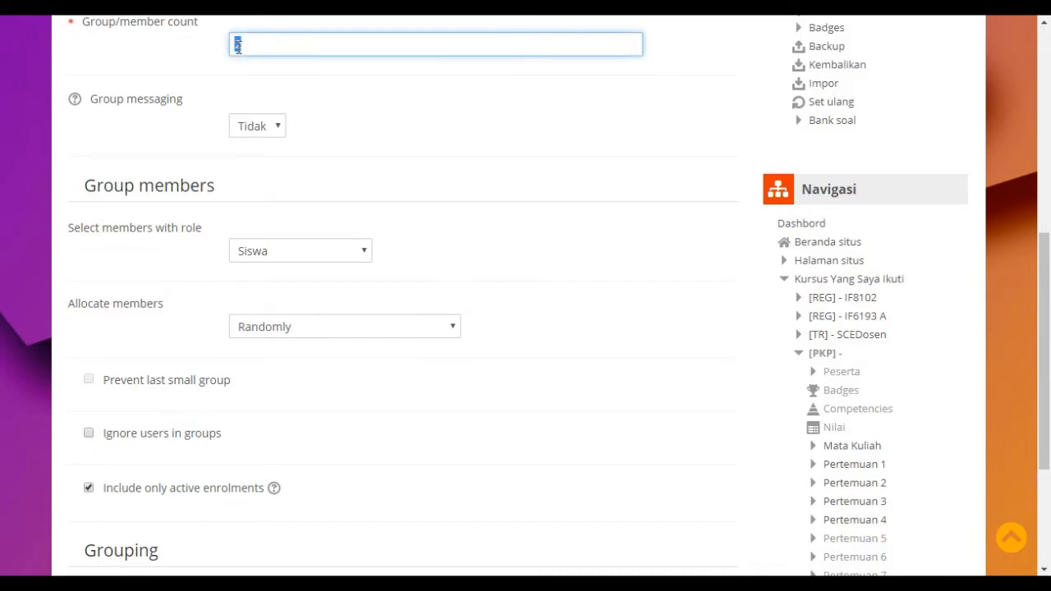
{"action": "left_click", "coordinate": [137, 161]}
{"action": "scroll", "coordinate": [137, 163], "scroll_direction": "up", "scroll_amount": 2}
{"action": "scroll", "coordinate": [135, 163], "scroll_direction": "down", "scroll_amount": 1}
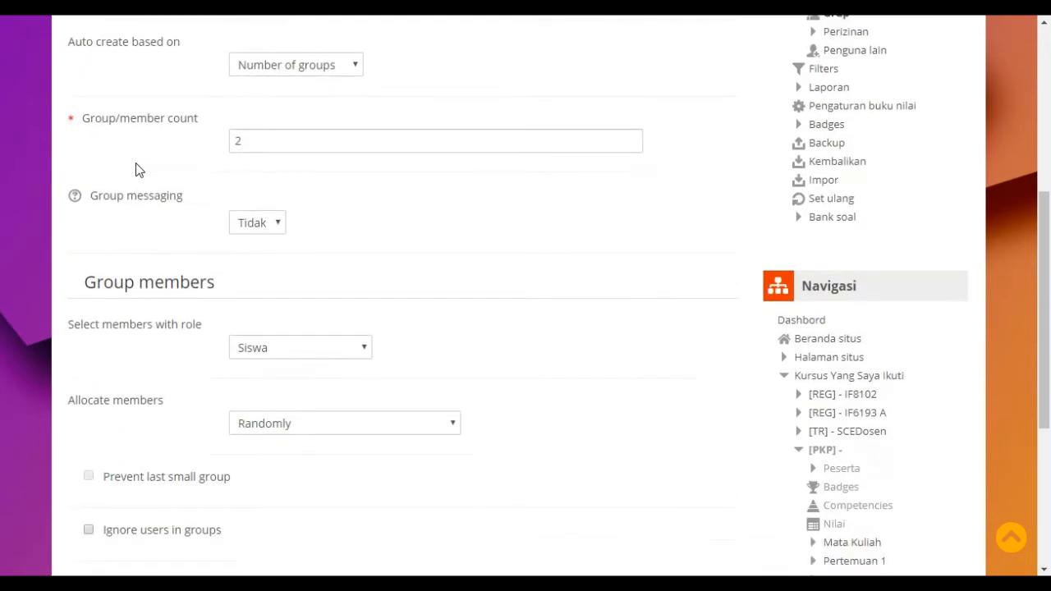
- Select members with the role Siswa and allocate them to the groups Randomly
{"action": "scroll", "coordinate": [135, 163], "scroll_direction": "down", "scroll_amount": 3}
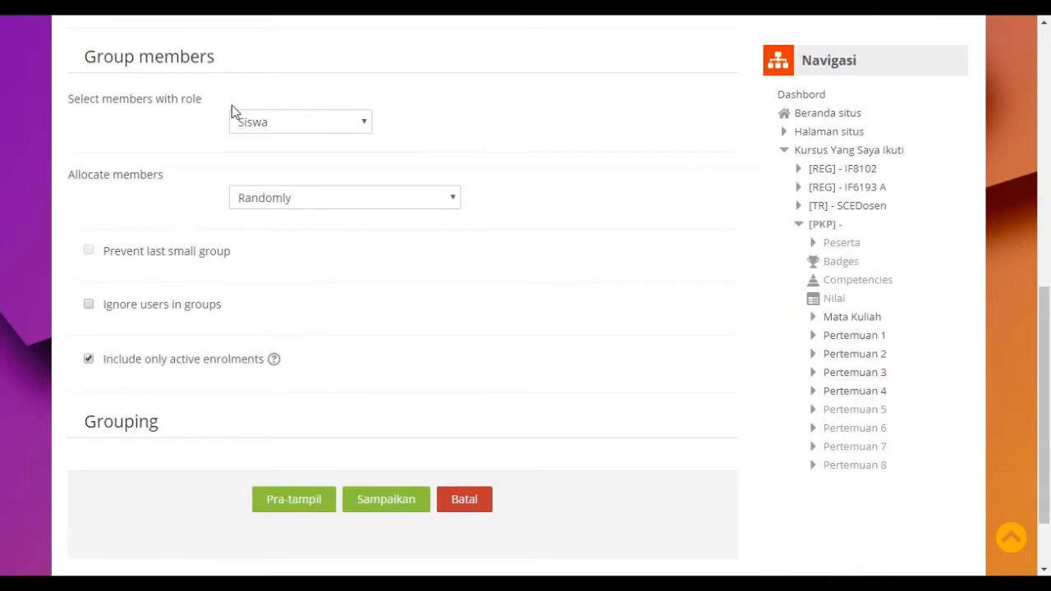
{"action": "left_click", "coordinate": [280, 129]}
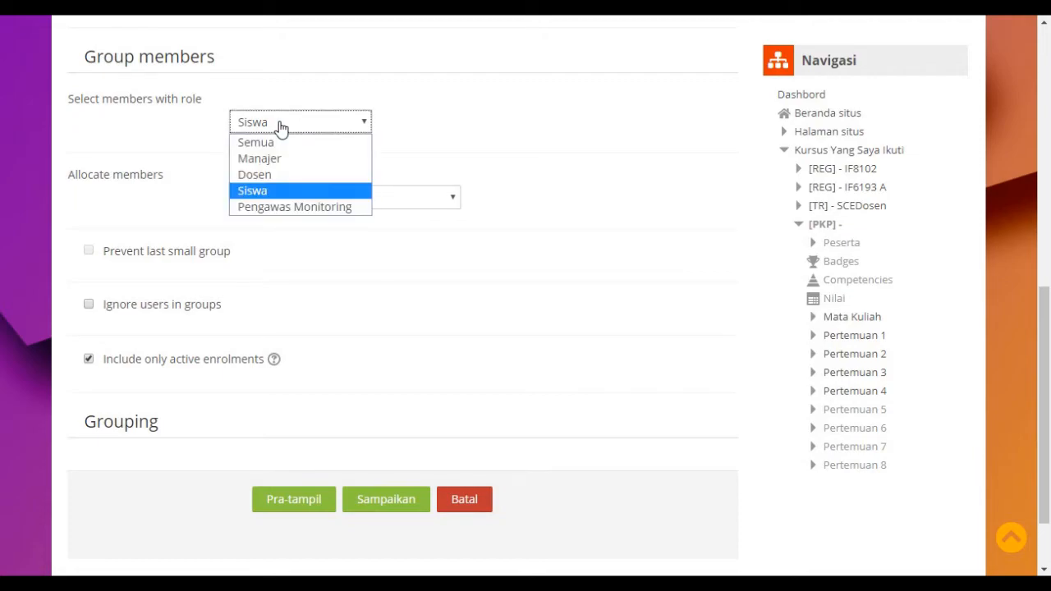
{"action": "left_click", "coordinate": [260, 191]}
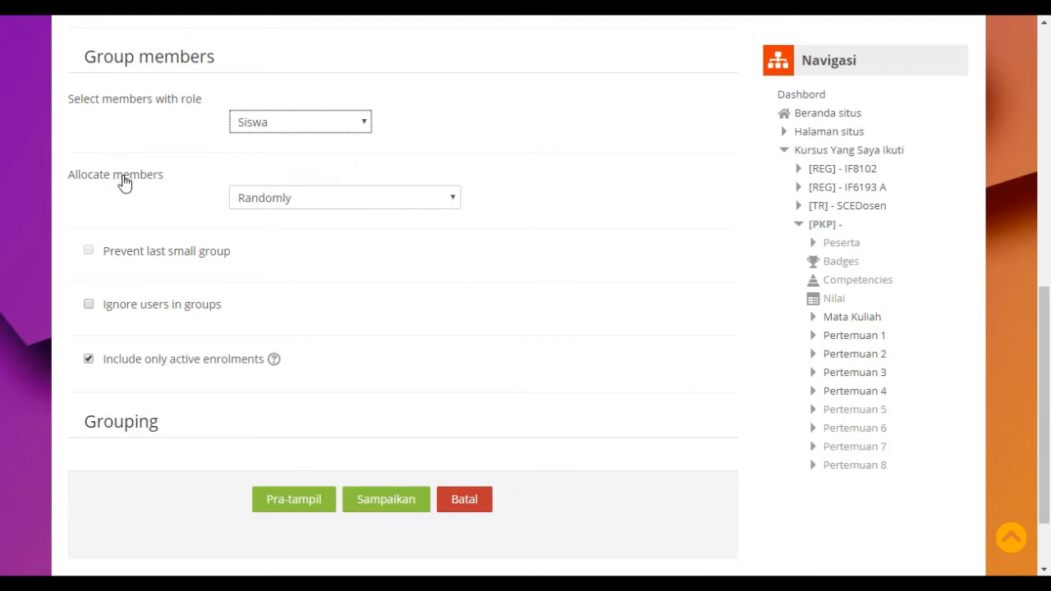
{"action": "left_click", "coordinate": [312, 206]}
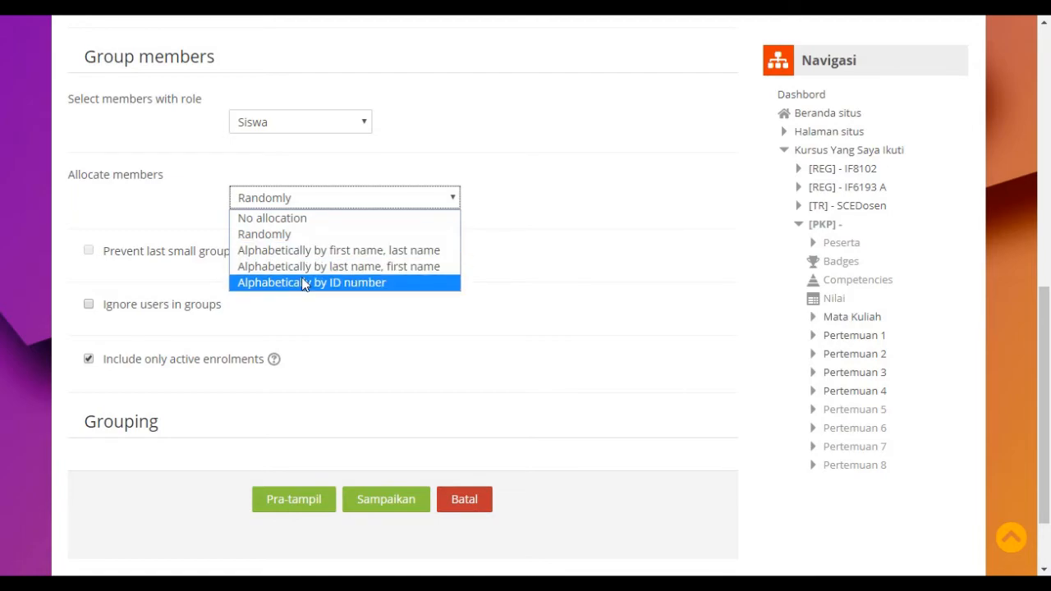
{"action": "left_click", "coordinate": [287, 236]}
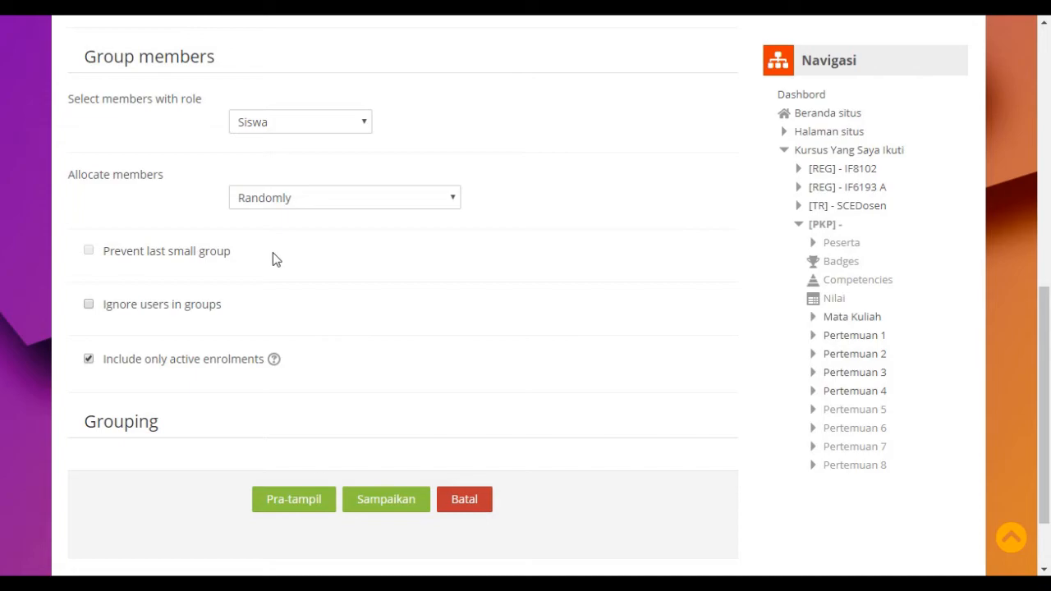
- Preview the automatic groups and examine their members alongside the member allocation setting
{"action": "left_click", "coordinate": [284, 511]}
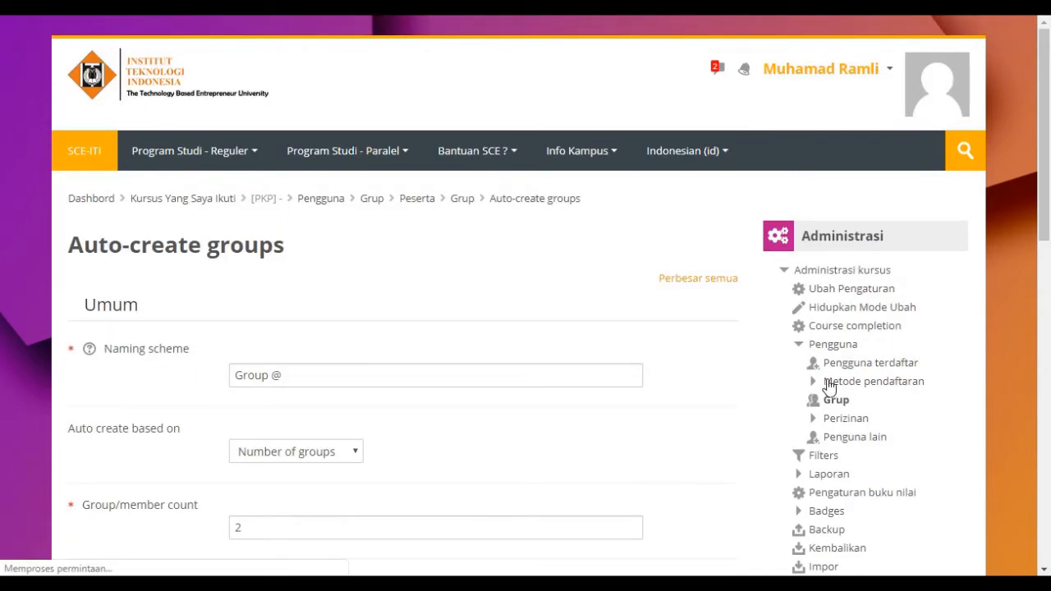
{"action": "left_click_drag", "start_coordinate": [1044, 185], "coordinate": [1046, 510]}
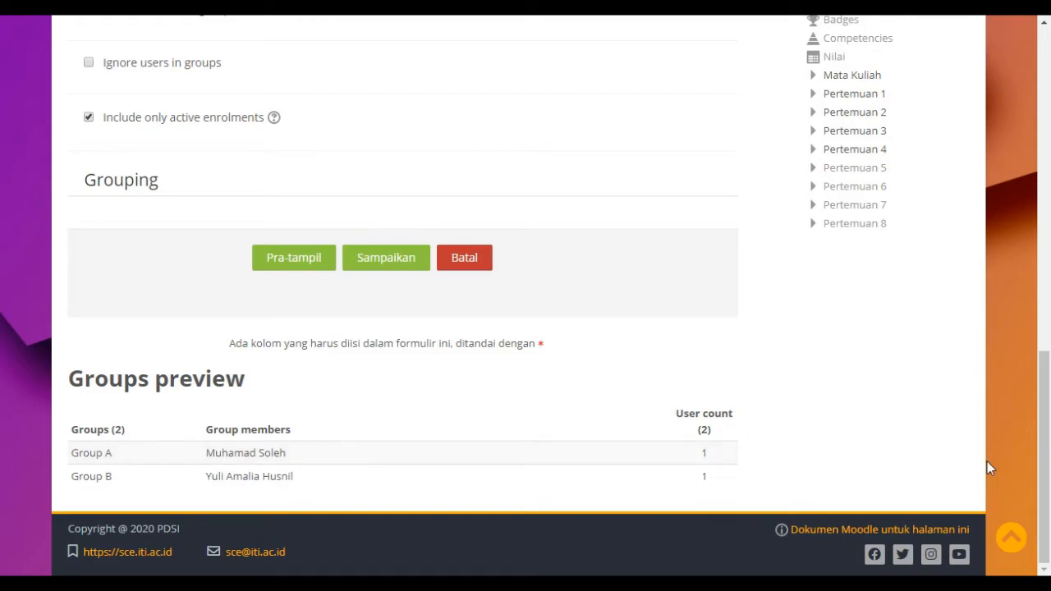
{"action": "left_click_drag", "start_coordinate": [1046, 448], "coordinate": [978, 505]}
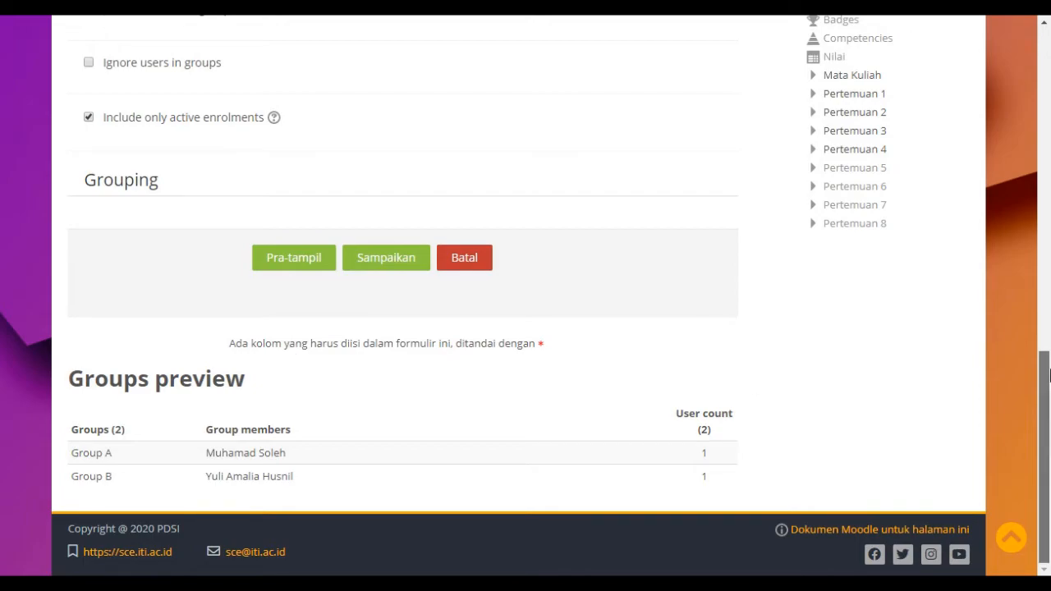
{"action": "left_click_drag", "start_coordinate": [1050, 375], "coordinate": [1048, 373]}
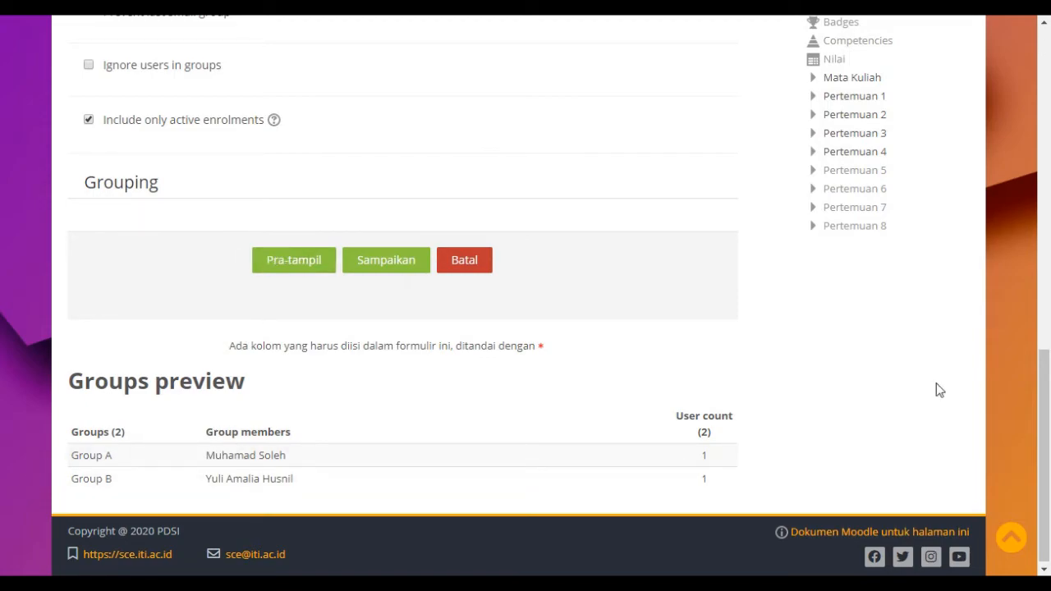
{"action": "left_click_drag", "start_coordinate": [1046, 377], "coordinate": [1016, 251]}
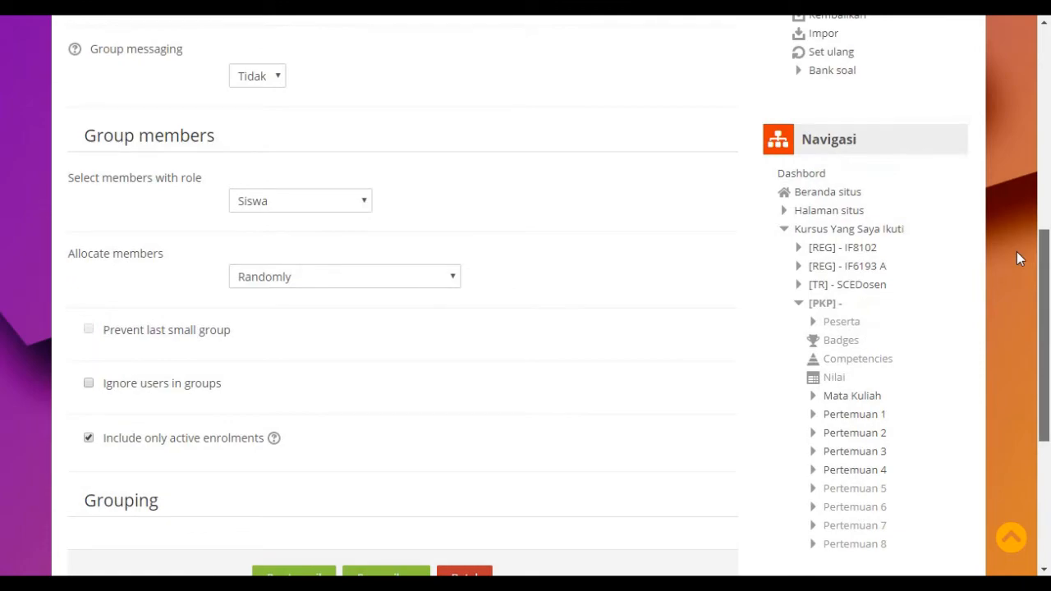
{"action": "left_click", "coordinate": [347, 285]}
{"action": "left_click", "coordinate": [327, 279]}
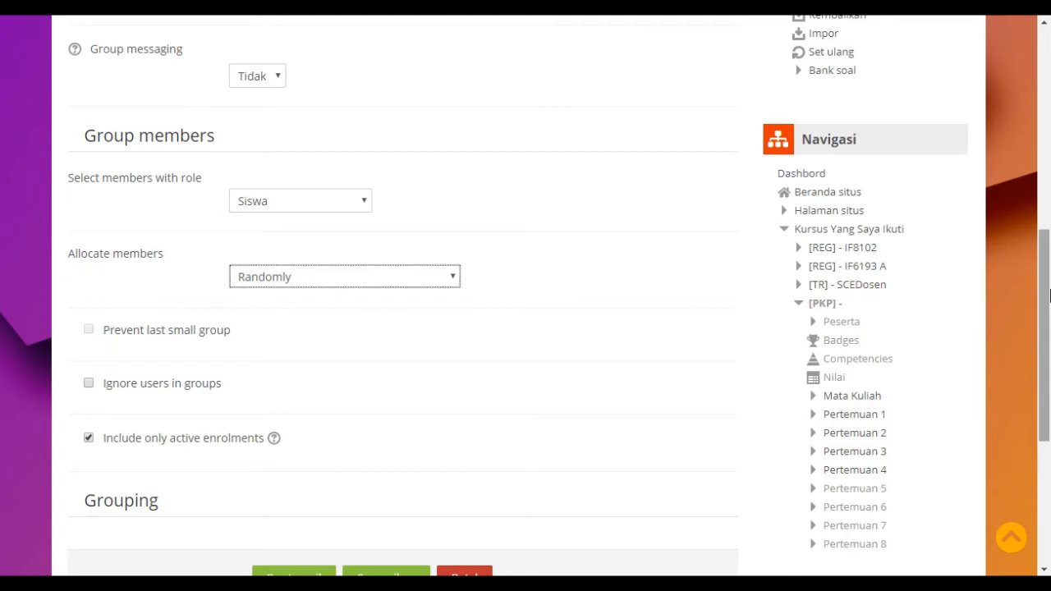
{"action": "scroll", "coordinate": [1043, 329], "scroll_direction": "down", "scroll_amount": 4}
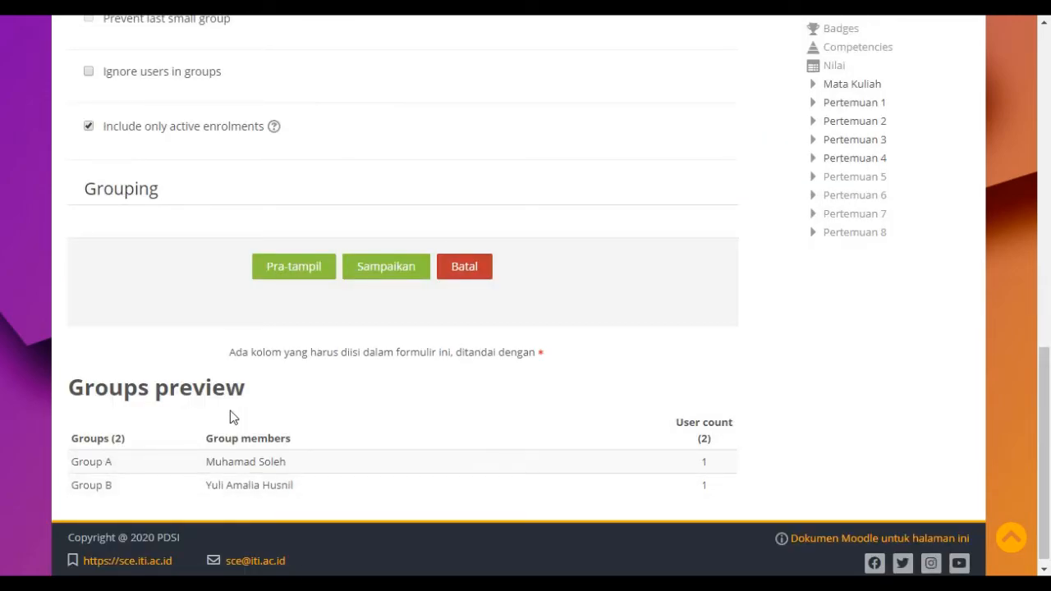
- Submit the automatic group creation form and check the resulting group list of the course
{"action": "left_click", "coordinate": [378, 267]}
{"action": "left_click", "coordinate": [394, 274]}
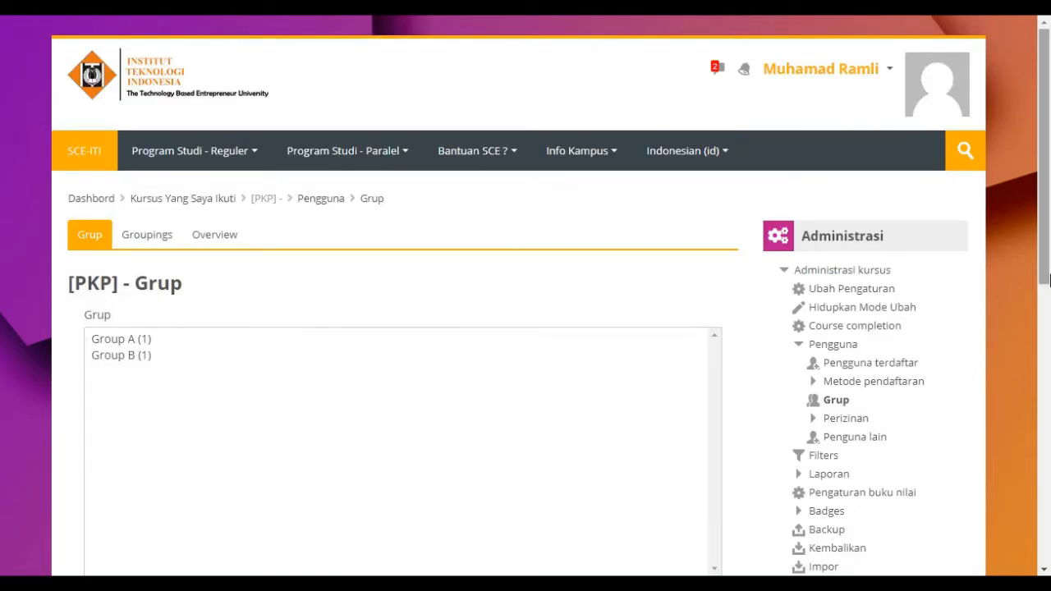
{"action": "scroll", "coordinate": [1038, 328], "scroll_direction": "down", "scroll_amount": 4}
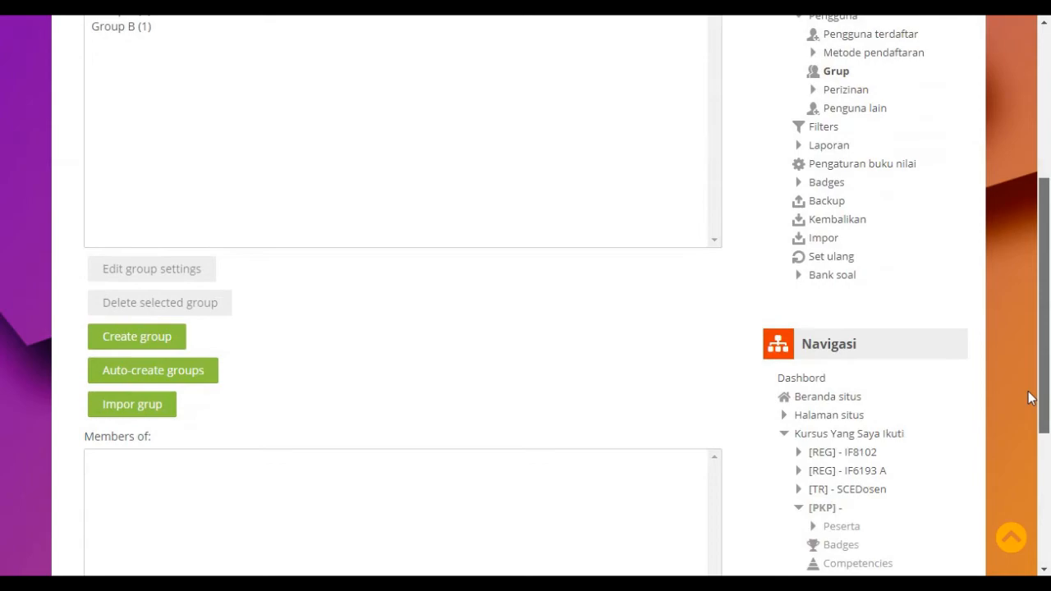
{"action": "scroll", "coordinate": [1028, 452], "scroll_direction": "down", "scroll_amount": 3}
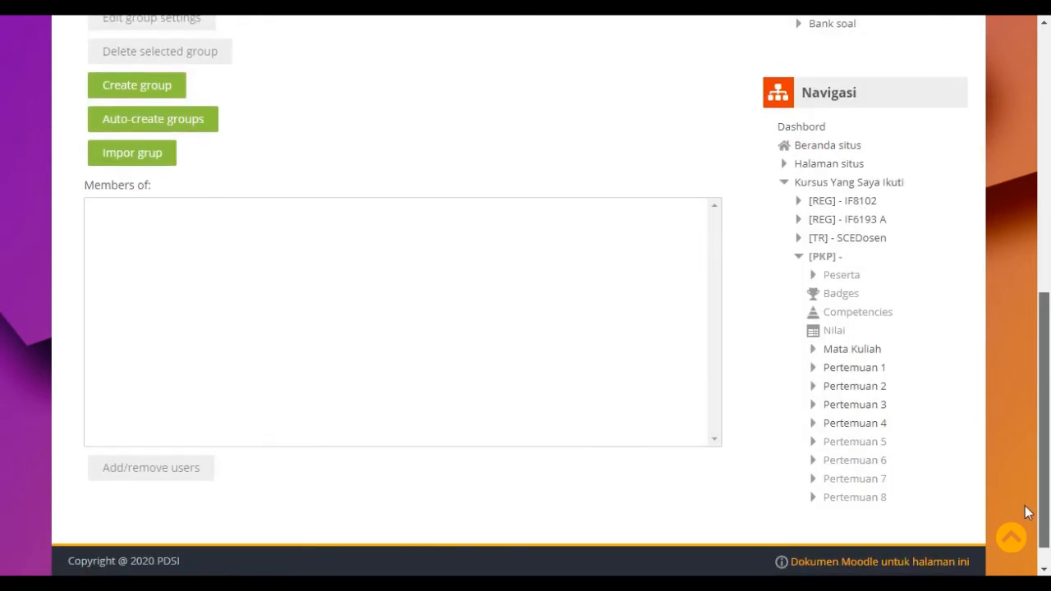
{"action": "scroll", "coordinate": [1024, 394], "scroll_direction": "up", "scroll_amount": 6}
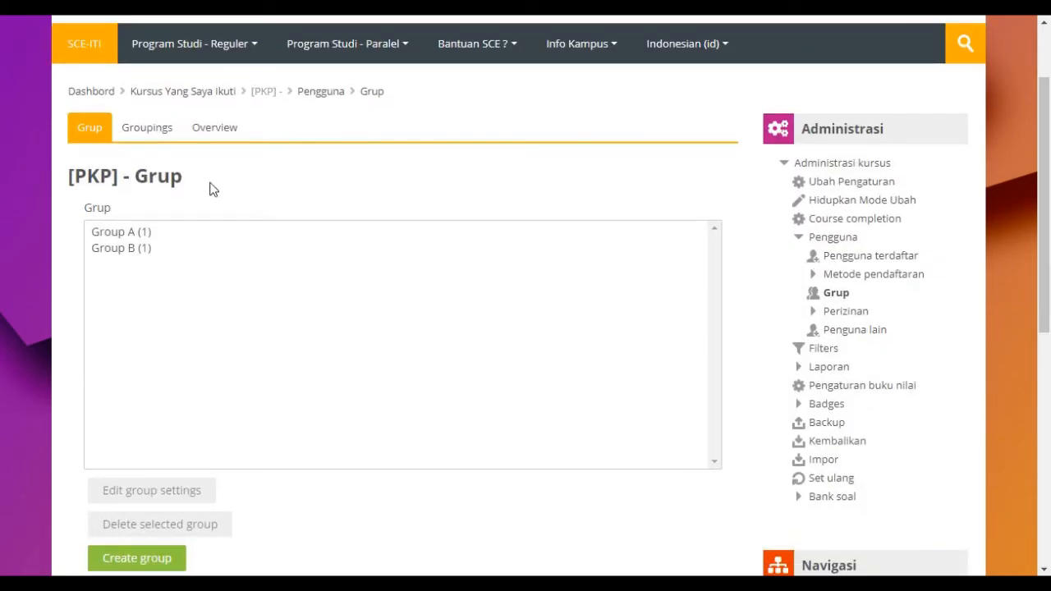
- Check the course's groupings, and examine the overview of groups, their members and ungrouped users
{"action": "left_click", "coordinate": [154, 141]}
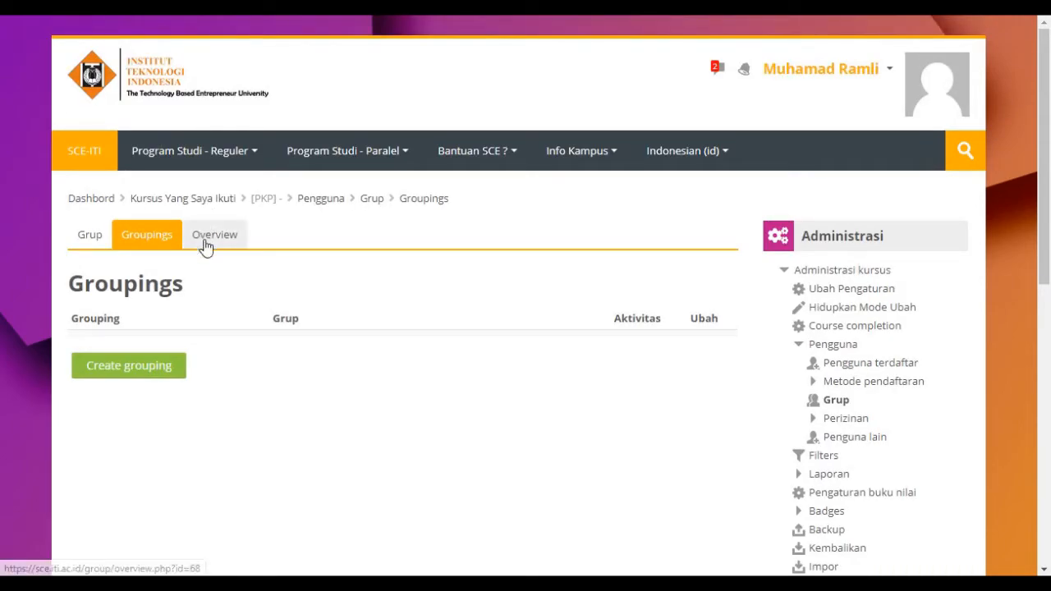
{"action": "left_click", "coordinate": [206, 245]}
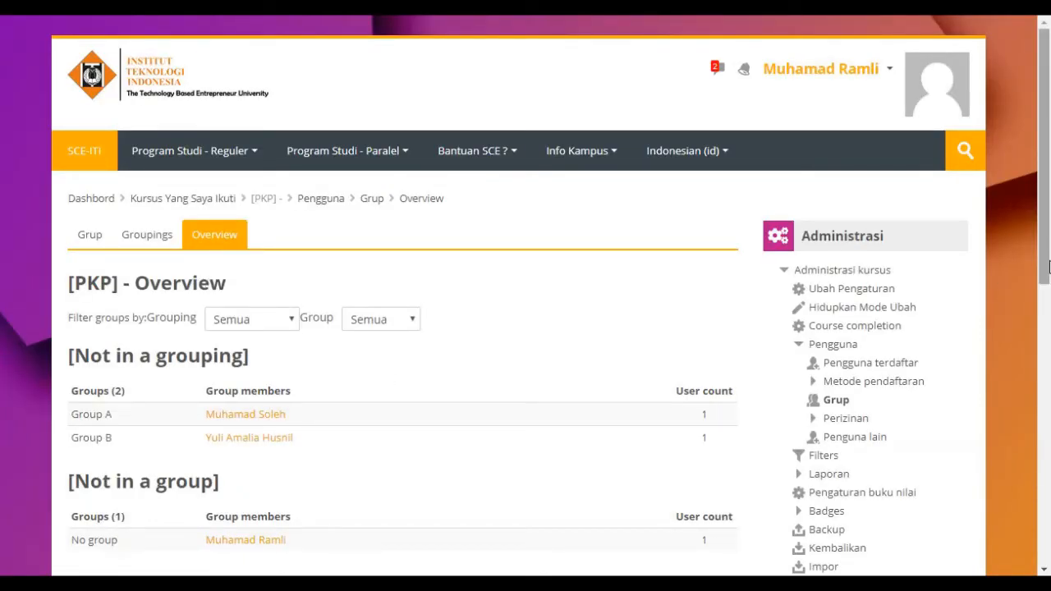
{"action": "scroll", "coordinate": [1044, 277], "scroll_direction": "down", "scroll_amount": 1}
{"action": "scroll", "coordinate": [1044, 278], "scroll_direction": "down", "scroll_amount": 3}
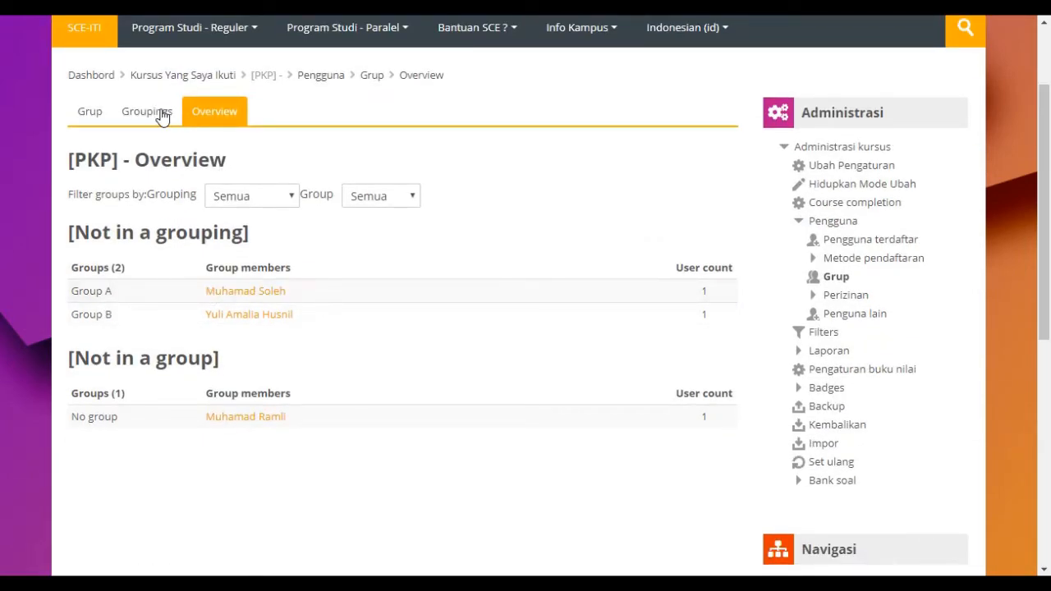
- Return to the course's group list and open the form for creating a group manually
{"action": "left_click", "coordinate": [92, 114]}
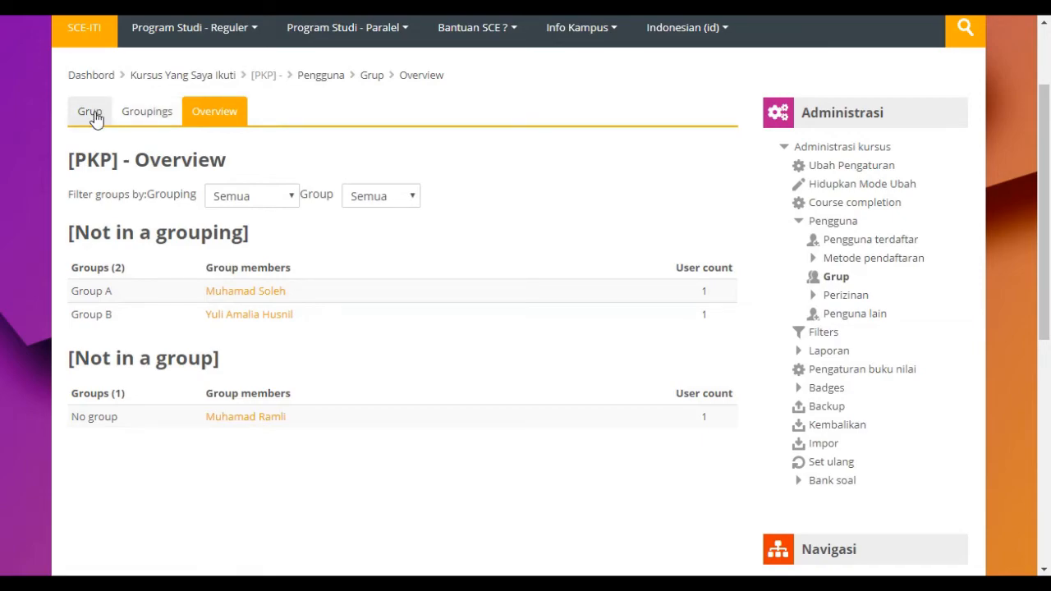
{"action": "left_click_drag", "start_coordinate": [1048, 170], "coordinate": [1022, 298]}
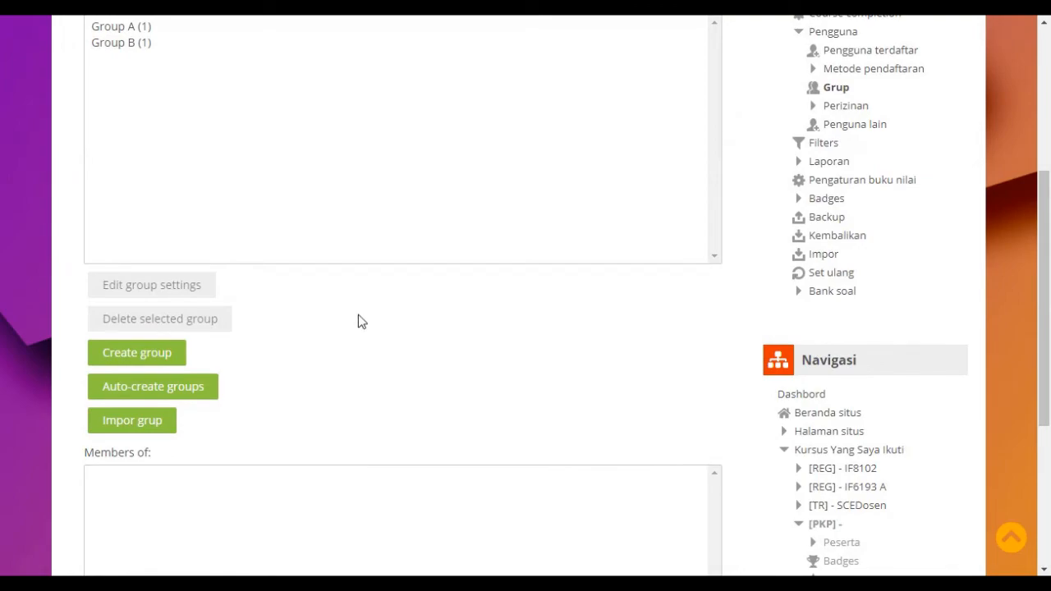
{"action": "left_click", "coordinate": [117, 358]}
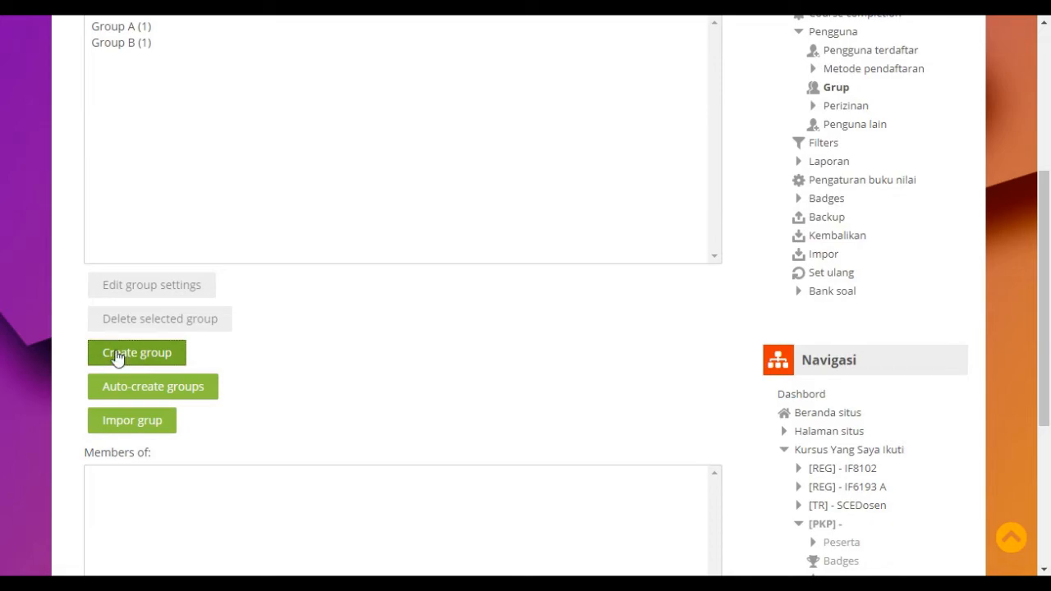
{"action": "left_click", "coordinate": [501, 301]}
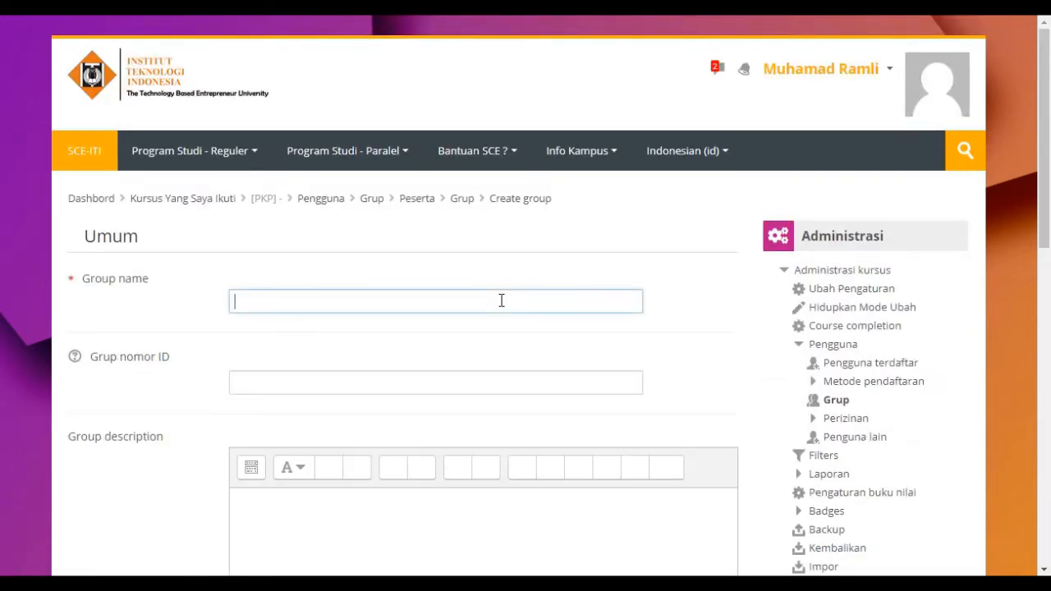
{"action": "type", "text": "gro"}
{"action": "key", "text": "BackSpace"}
{"action": "key", "text": "BackSpace"}
{"action": "key", "text": "BackSpace"}
{"action": "type", "text": "Group"}
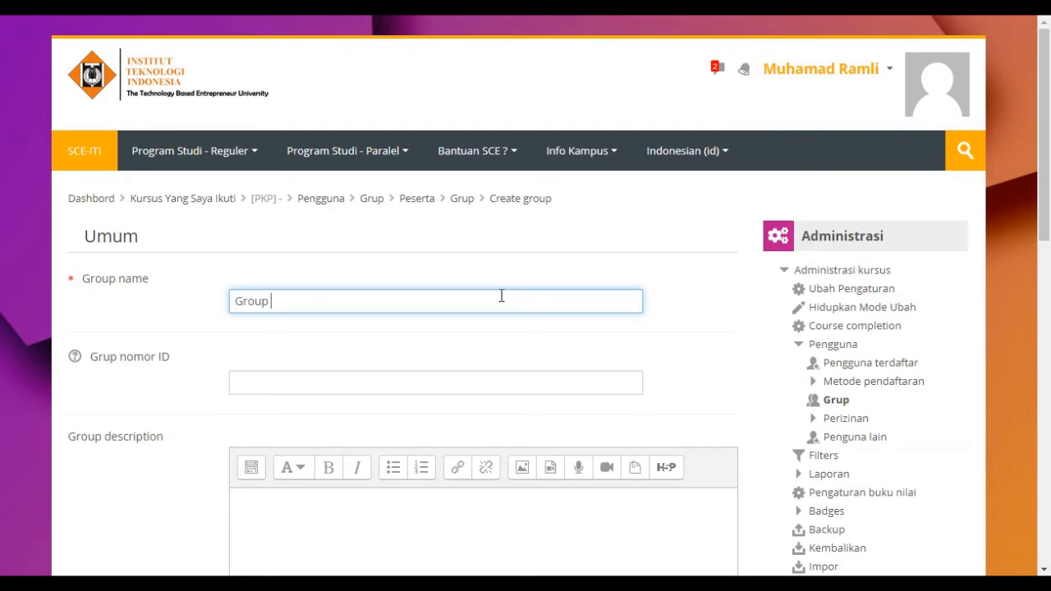
{"action": "type", "text": " Mhas"}
{"action": "key", "text": "BackSpace"}
{"action": "key", "text": "BackSpace"}
{"action": "key", "text": "BackSpace"}
{"action": "type", "text": "ma"}
{"action": "key", "text": "BackSpace"}
{"action": "key", "text": "BackSpace"}
{"action": "type", "text": "ha"}
{"action": "key", "text": "BackSpace"}
{"action": "key", "text": "BackSpace"}
{"action": "type", "text": "ahasiswa B"}
{"action": "key", "text": "BackSpace"}
{"action": "left_click", "coordinate": [210, 337]}
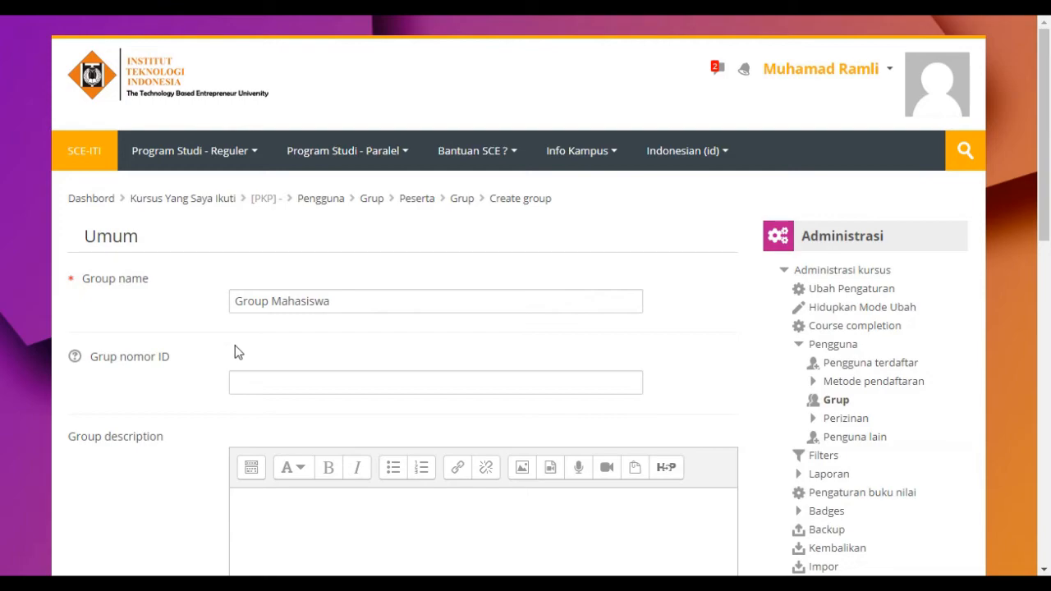
{"action": "triple_click", "coordinate": [335, 298]}
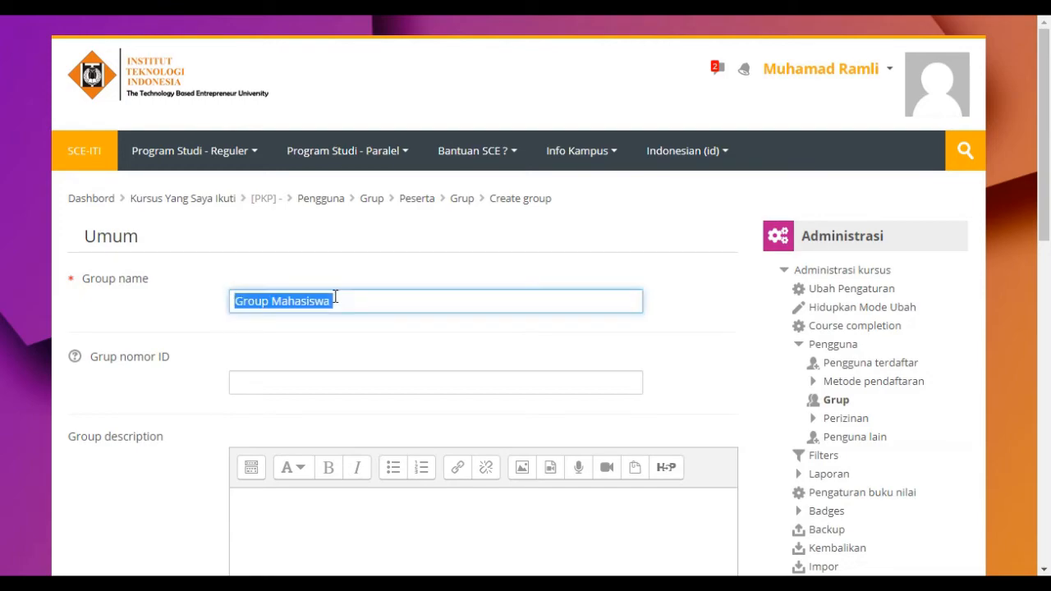
{"action": "key", "text": "BackSpace"}
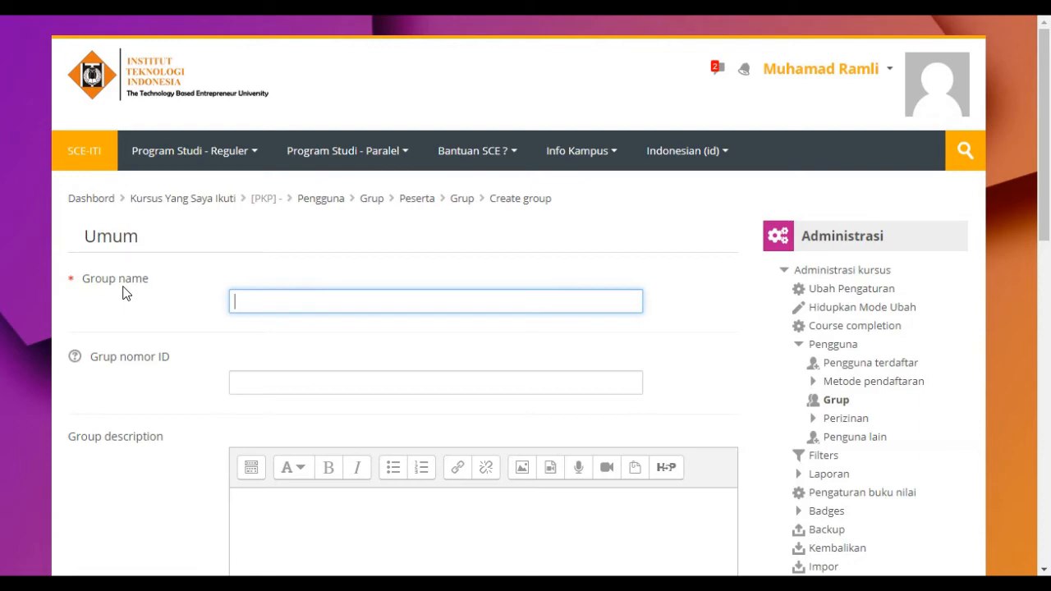
{"action": "left_click", "coordinate": [220, 331]}
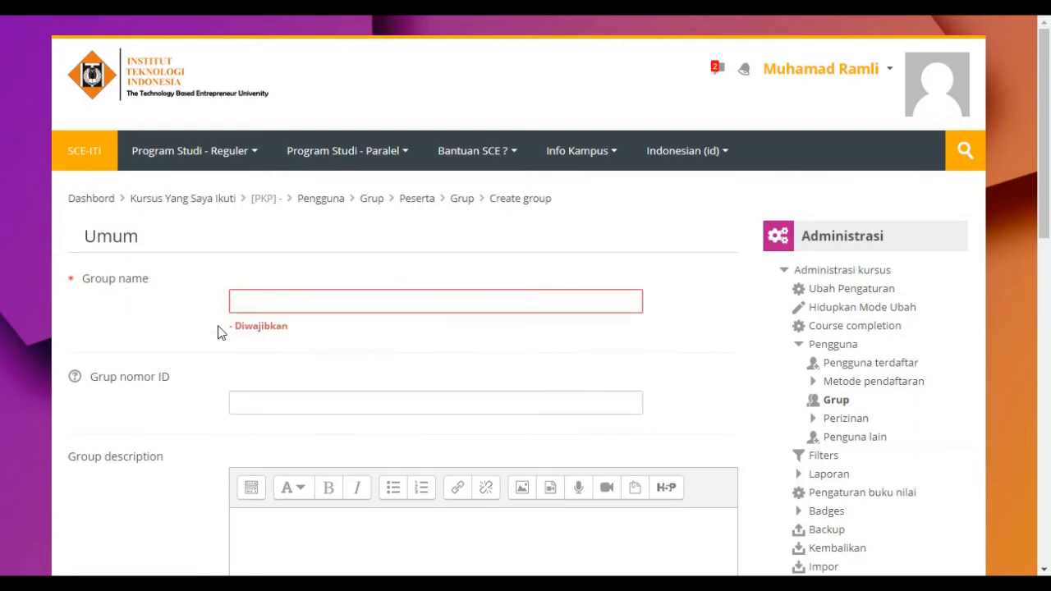
- Name the new group "Group PKP - A"
{"action": "left_click", "coordinate": [284, 305]}
{"action": "type", "text": "Group"}
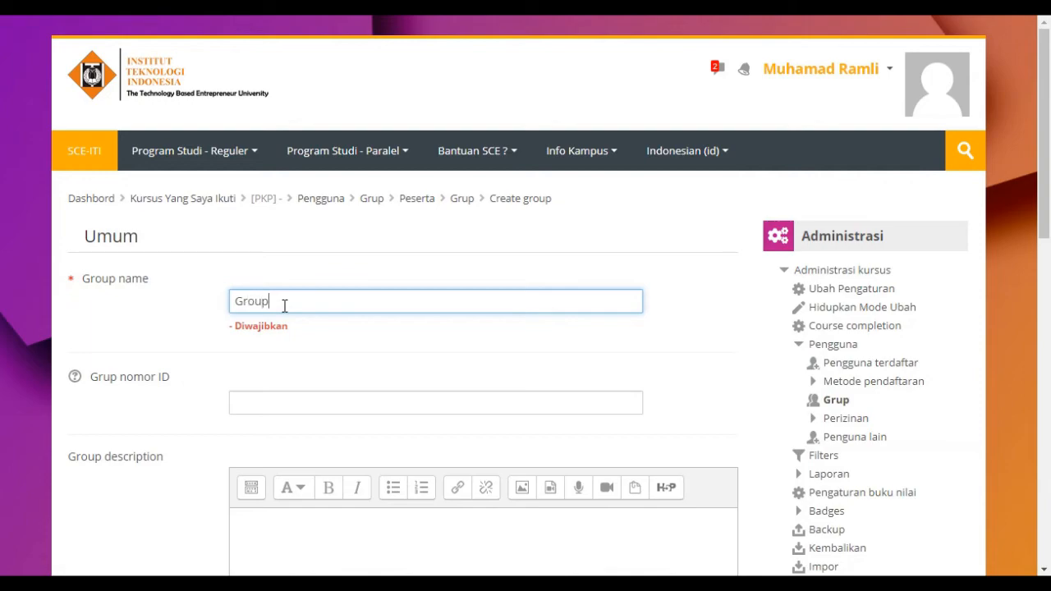
{"action": "type", "text": " PKP - A"}
{"action": "left_click", "coordinate": [258, 263]}
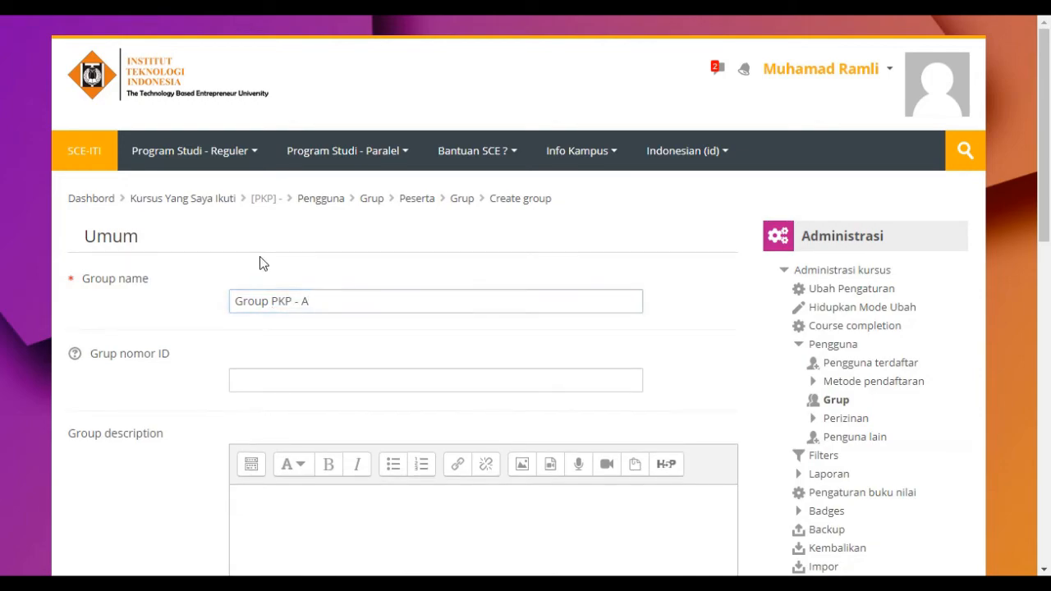
- Review the optional group settings, leave the description empty, and save the new group
{"action": "left_click_drag", "start_coordinate": [1042, 167], "coordinate": [1029, 290]}
{"action": "scroll", "coordinate": [1025, 298], "scroll_direction": "down", "scroll_amount": 2}
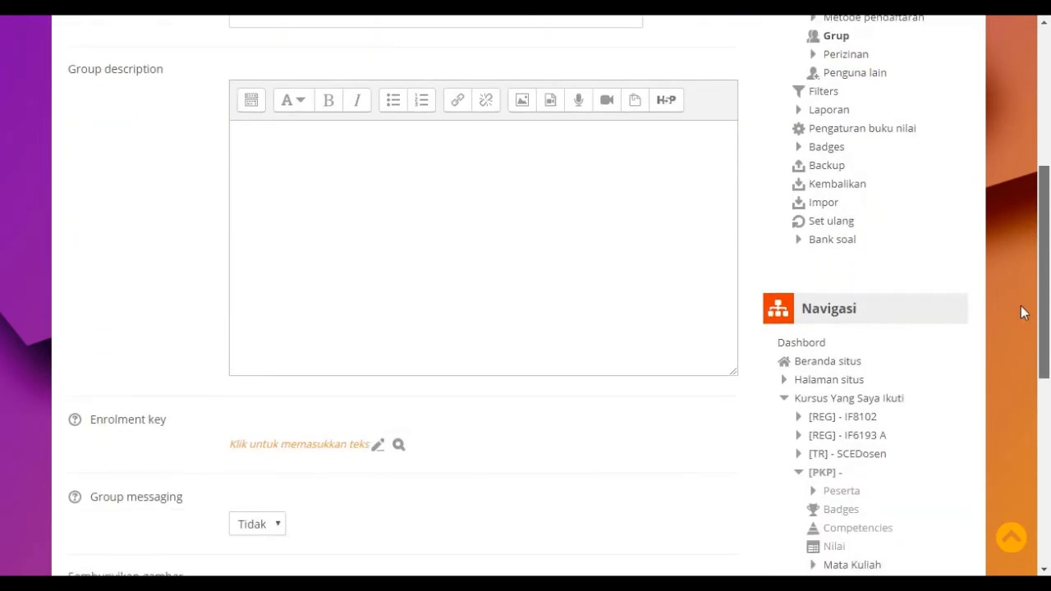
{"action": "left_click", "coordinate": [516, 153]}
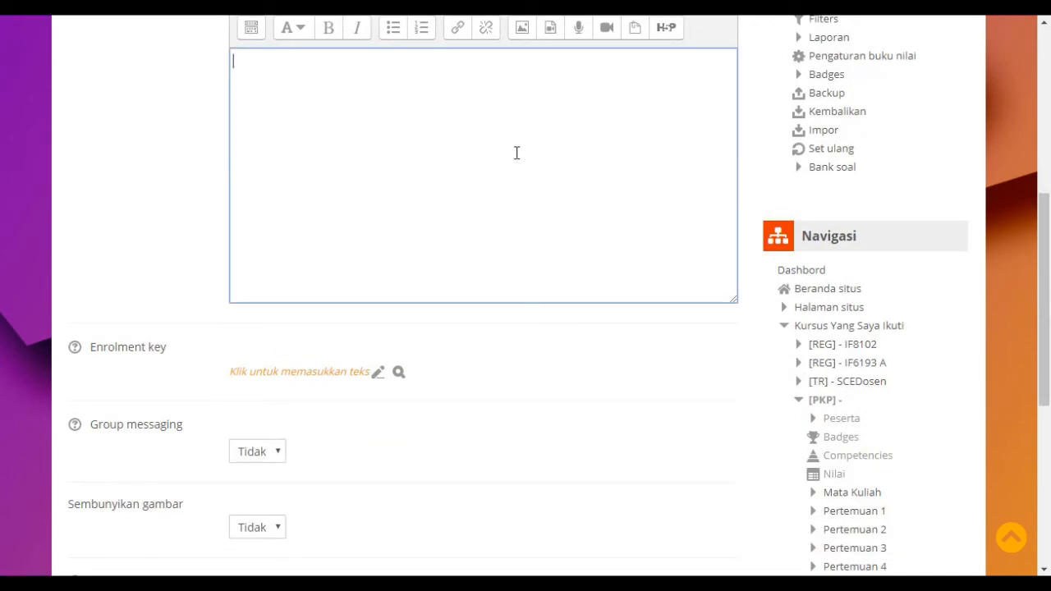
{"action": "left_click_drag", "start_coordinate": [1041, 327], "coordinate": [1041, 376]}
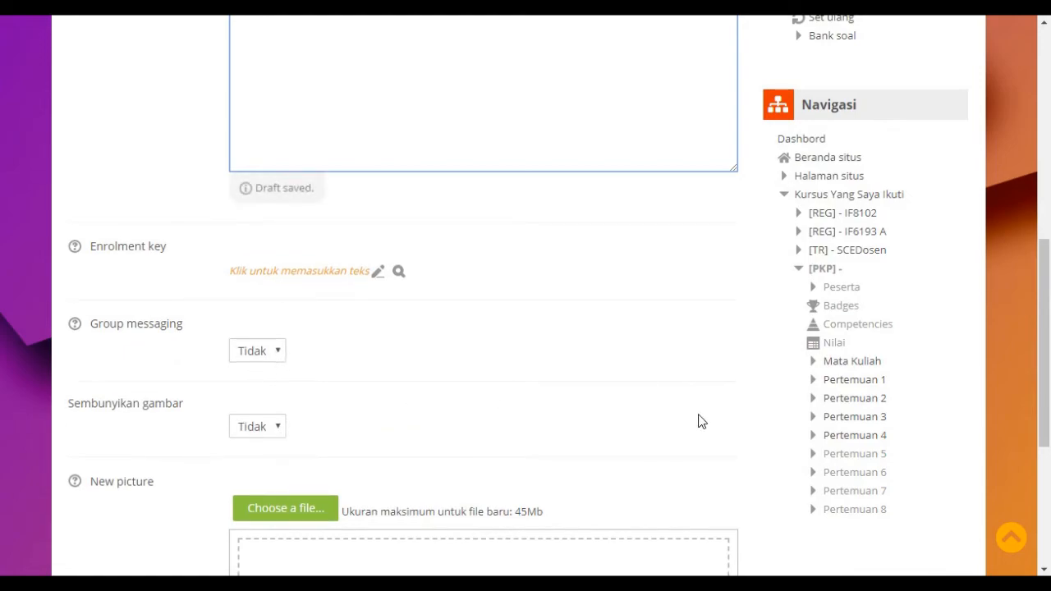
{"action": "scroll", "coordinate": [1046, 421], "scroll_direction": "down", "scroll_amount": 5}
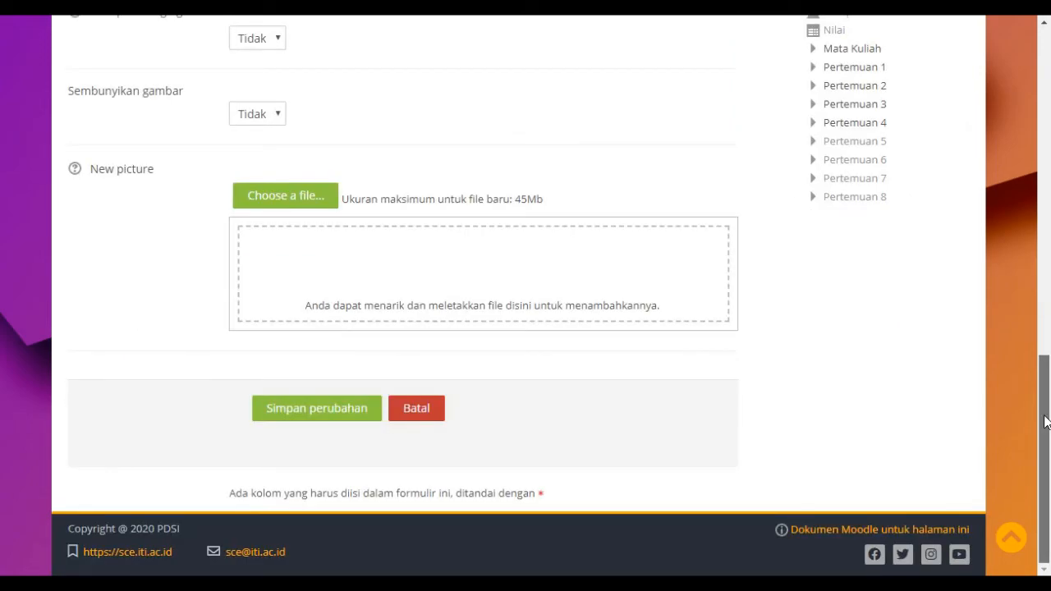
{"action": "scroll", "coordinate": [1008, 334], "scroll_direction": "up", "scroll_amount": 8}
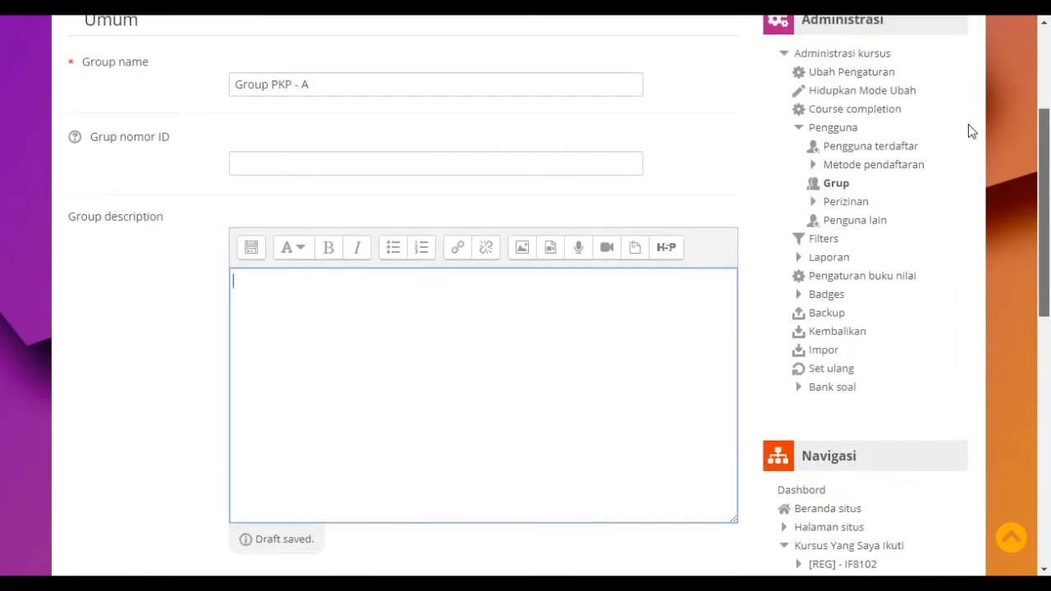
{"action": "scroll", "coordinate": [972, 329], "scroll_direction": "down", "scroll_amount": 9}
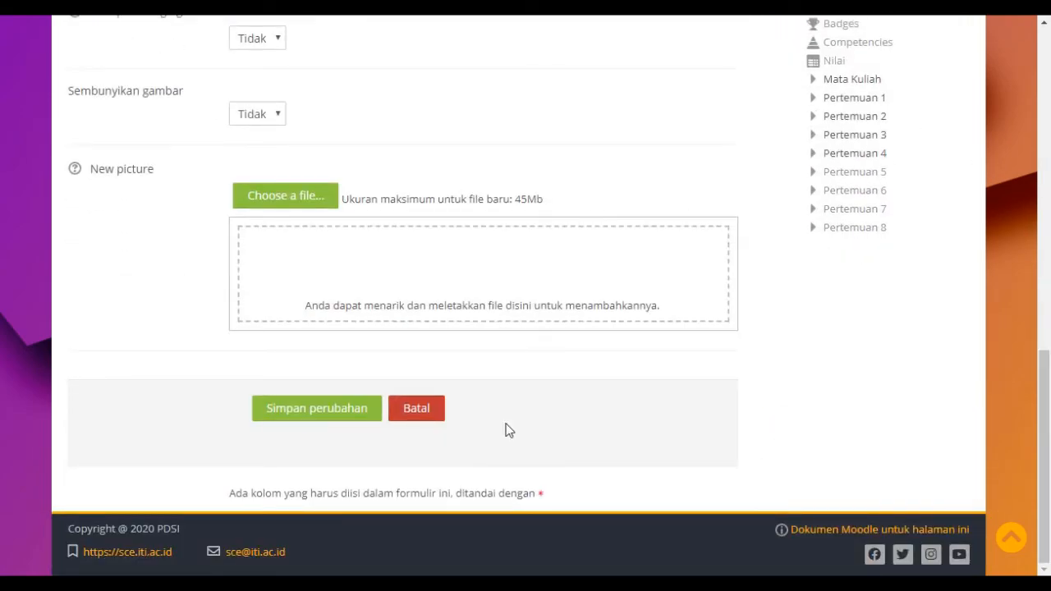
{"action": "left_click", "coordinate": [298, 414]}
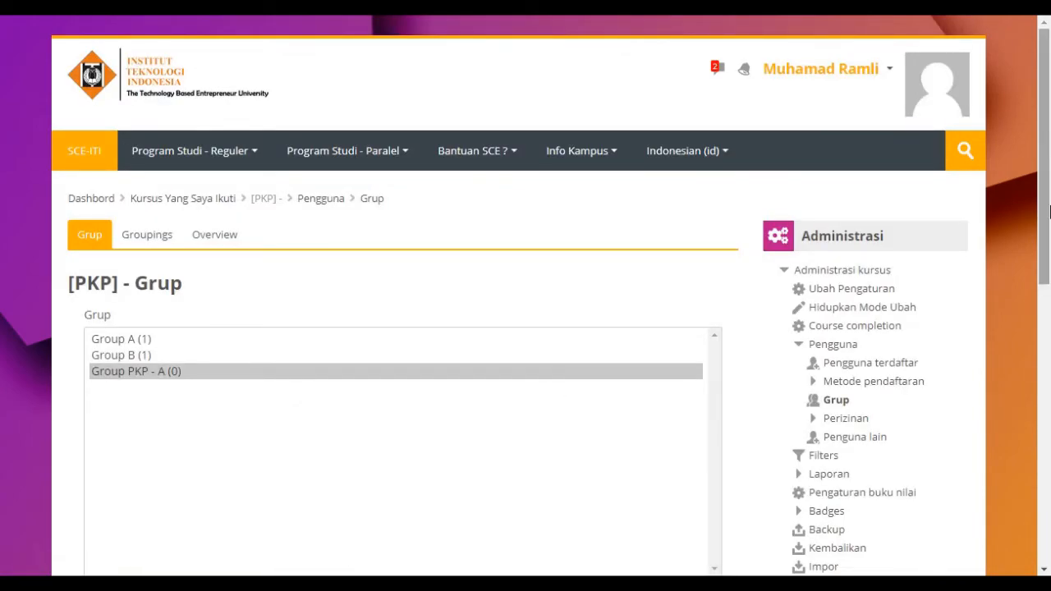
- Examine the member lists of Group PKP - A and Group A in the course's group list
{"action": "left_click_drag", "start_coordinate": [1049, 212], "coordinate": [1013, 292]}
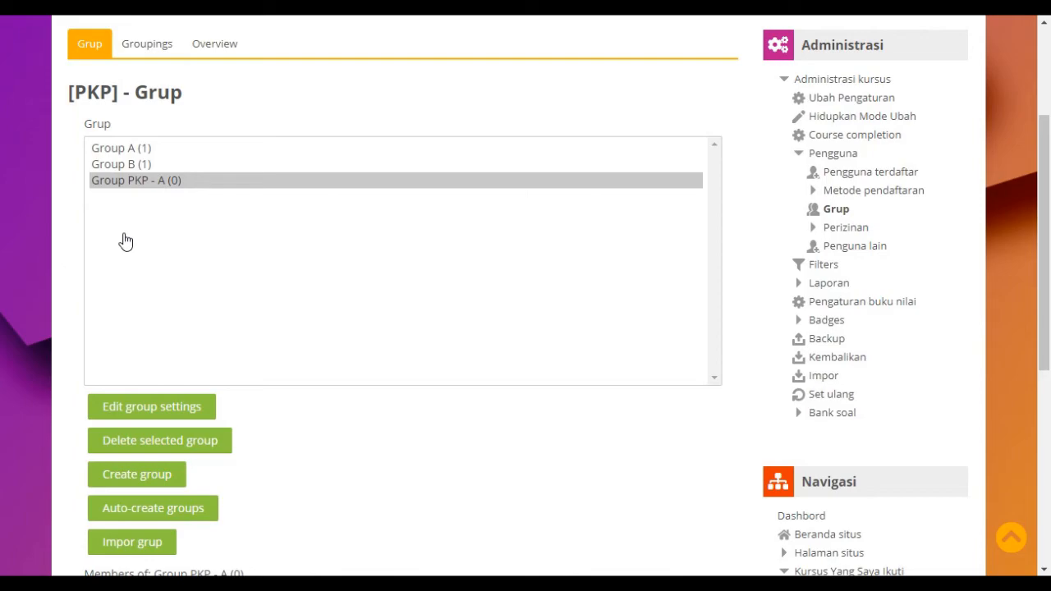
{"action": "scroll", "coordinate": [125, 241], "scroll_direction": "down", "scroll_amount": 1}
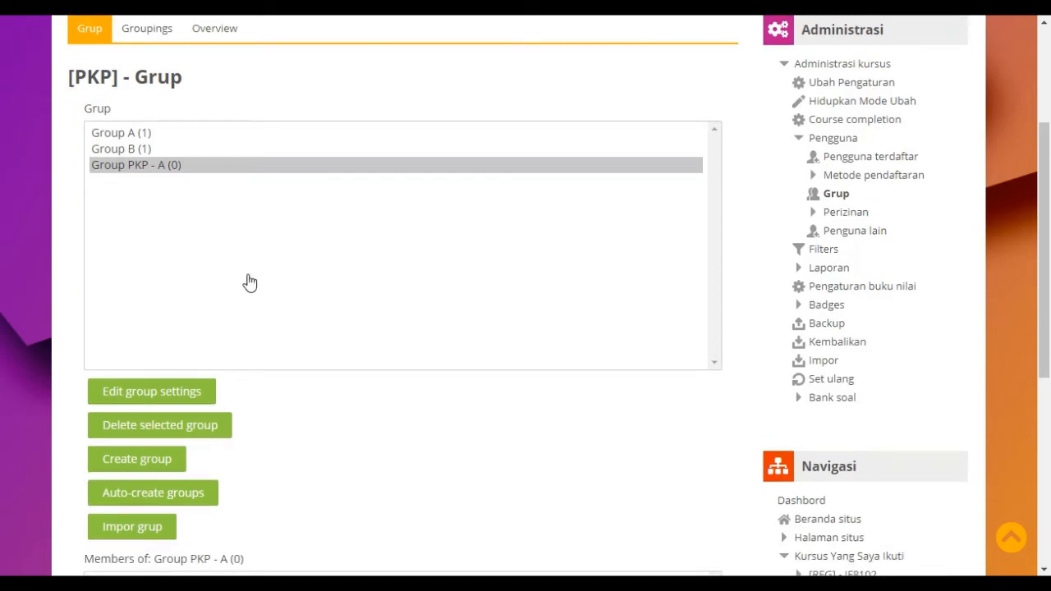
{"action": "left_click", "coordinate": [148, 169]}
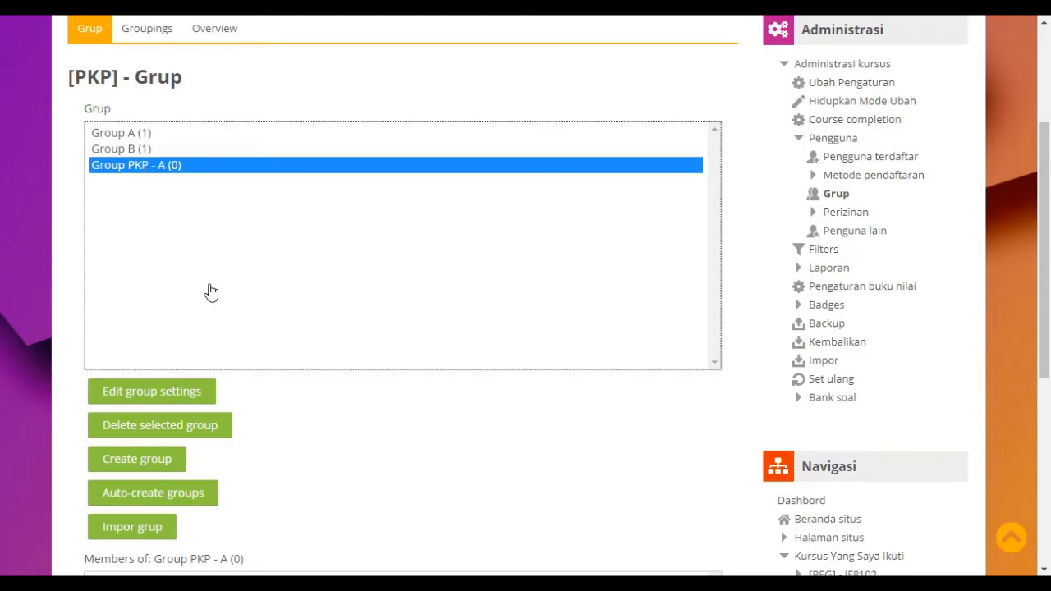
{"action": "left_click", "coordinate": [124, 135]}
{"action": "left_click", "coordinate": [129, 165]}
{"action": "left_click_drag", "start_coordinate": [1047, 140], "coordinate": [1047, 279]}
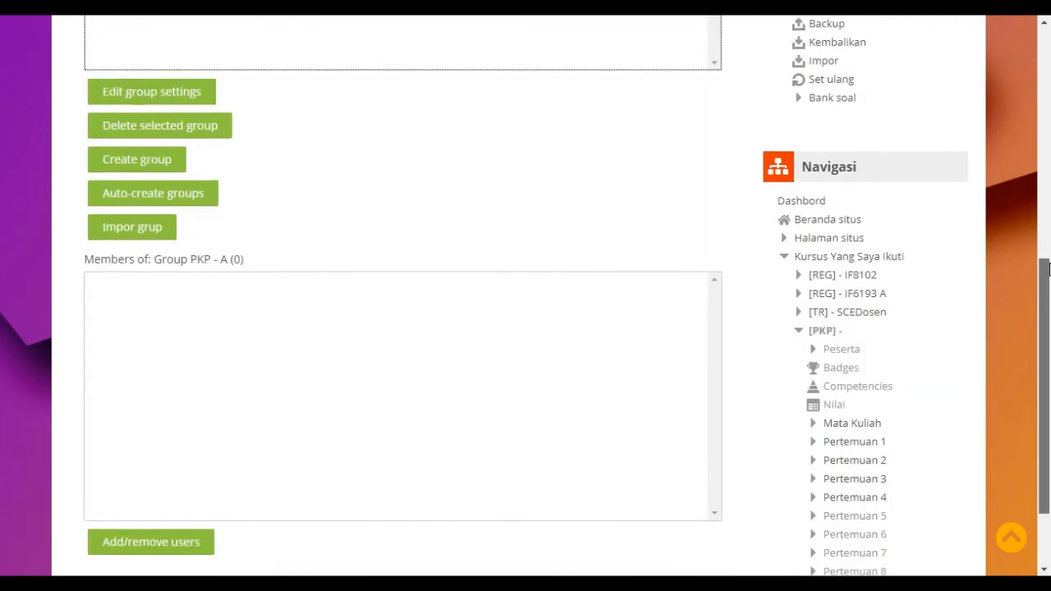
{"action": "scroll", "coordinate": [525, 246], "scroll_direction": "up", "scroll_amount": 3}
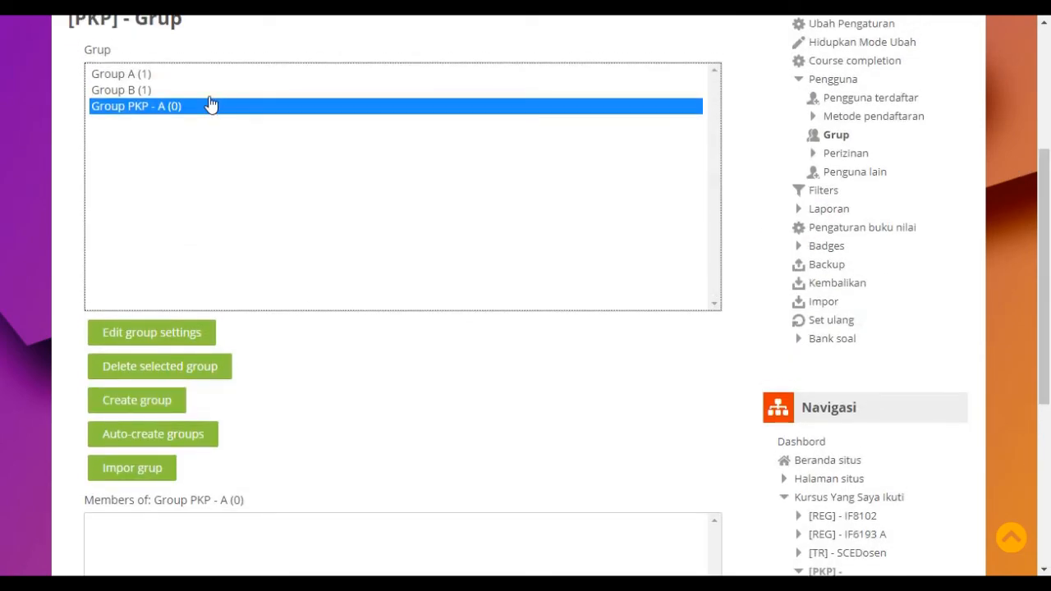
{"action": "left_click", "coordinate": [146, 75]}
{"action": "scroll", "coordinate": [1048, 166], "scroll_direction": "down", "scroll_amount": 3}
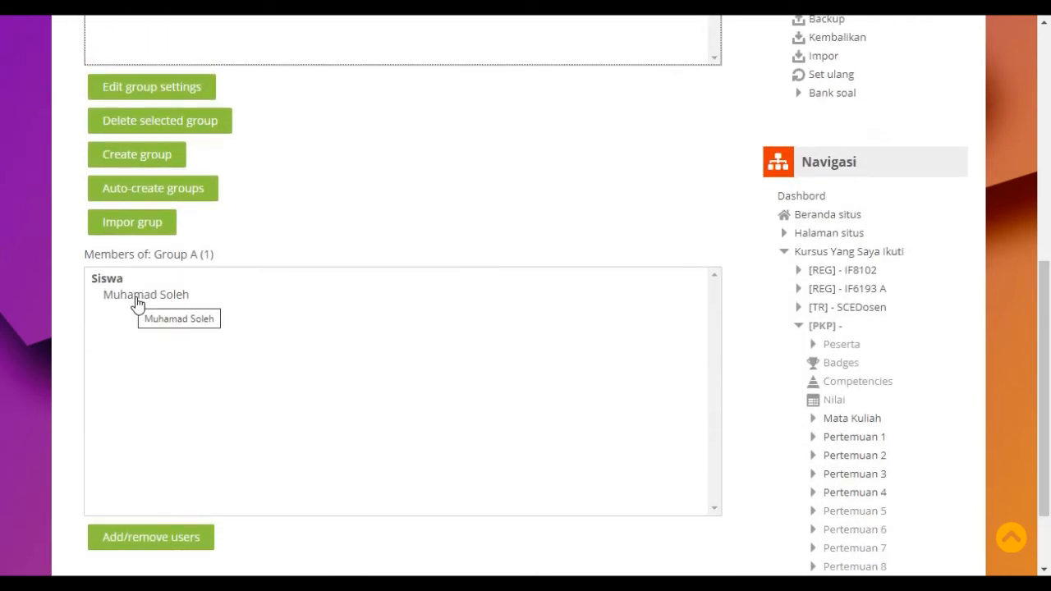
{"action": "left_click_drag", "start_coordinate": [1048, 303], "coordinate": [1018, 176]}
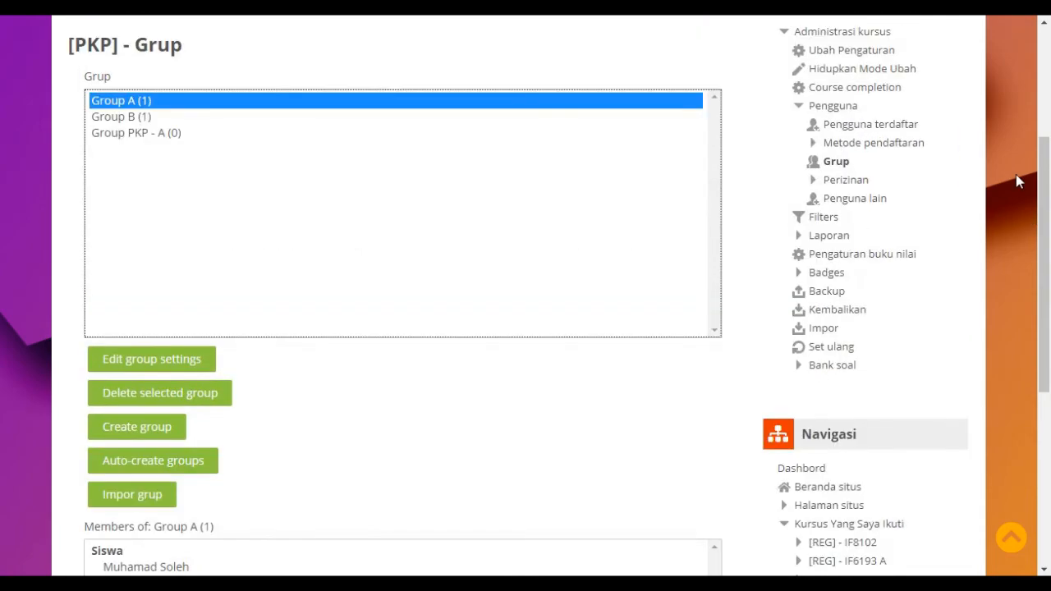
{"action": "left_click", "coordinate": [148, 136]}
{"action": "left_click_drag", "start_coordinate": [1046, 202], "coordinate": [1046, 369]}
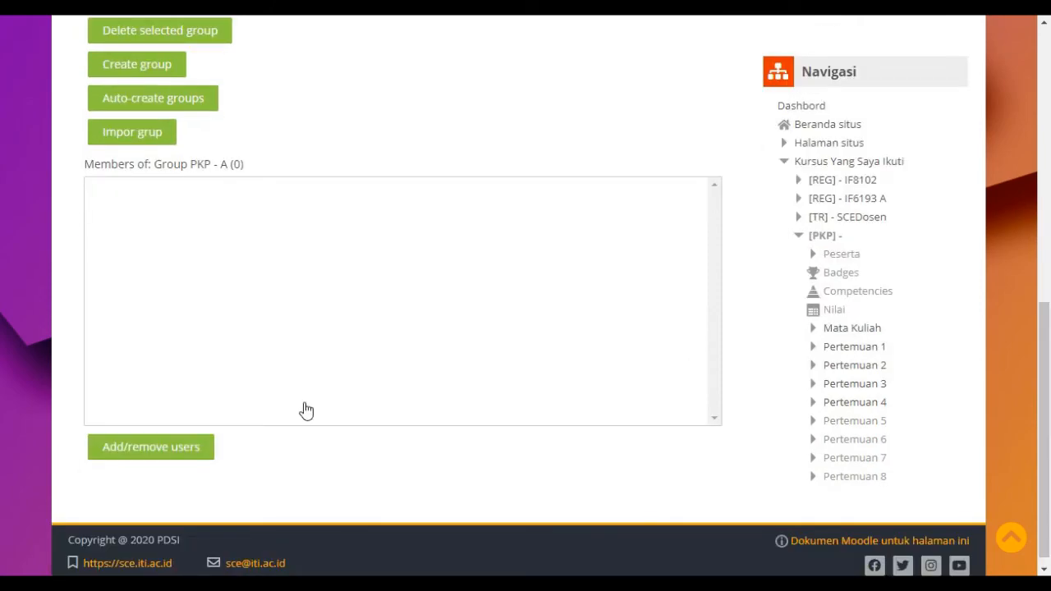
{"action": "left_click", "coordinate": [188, 461]}
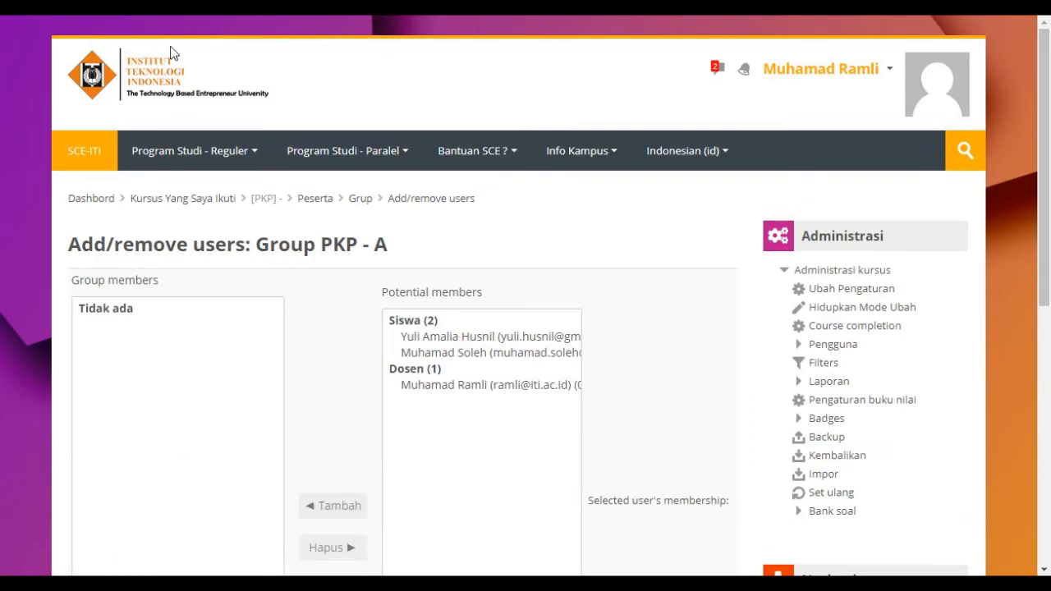
{"action": "key", "text": "alt+Left"}
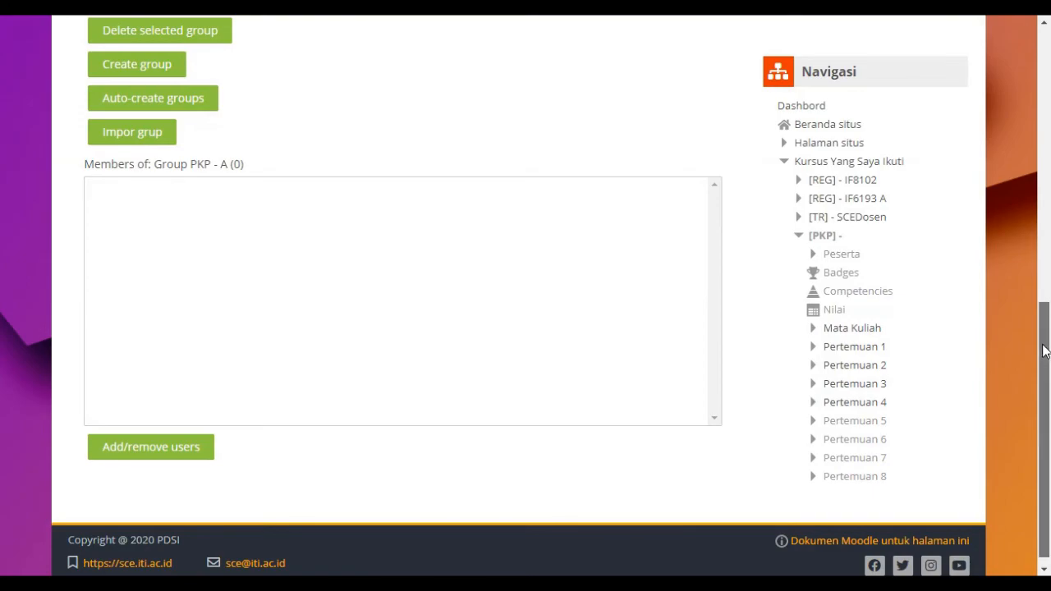
- Select Group PKP - A and open its page for adding and removing users
{"action": "scroll", "coordinate": [1008, 209], "scroll_direction": "up", "scroll_amount": 4}
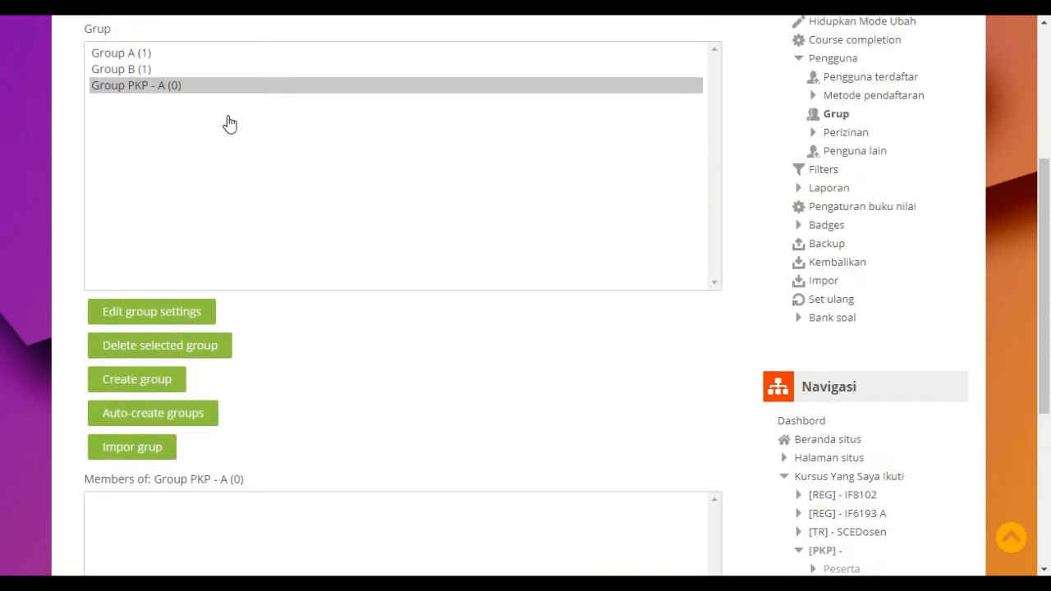
{"action": "left_click", "coordinate": [200, 87]}
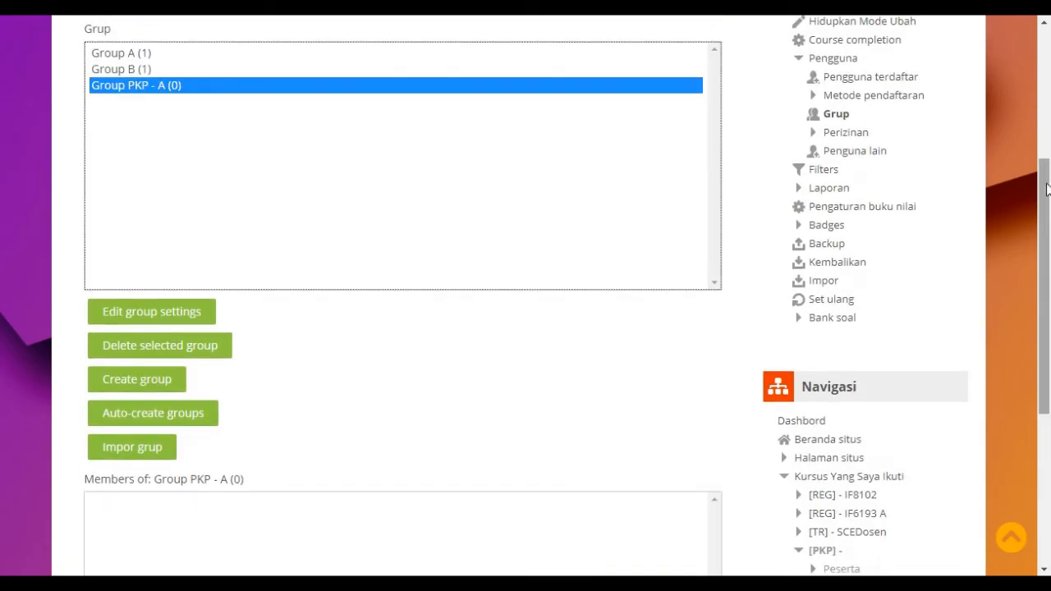
{"action": "left_click_drag", "start_coordinate": [1044, 199], "coordinate": [1044, 349]}
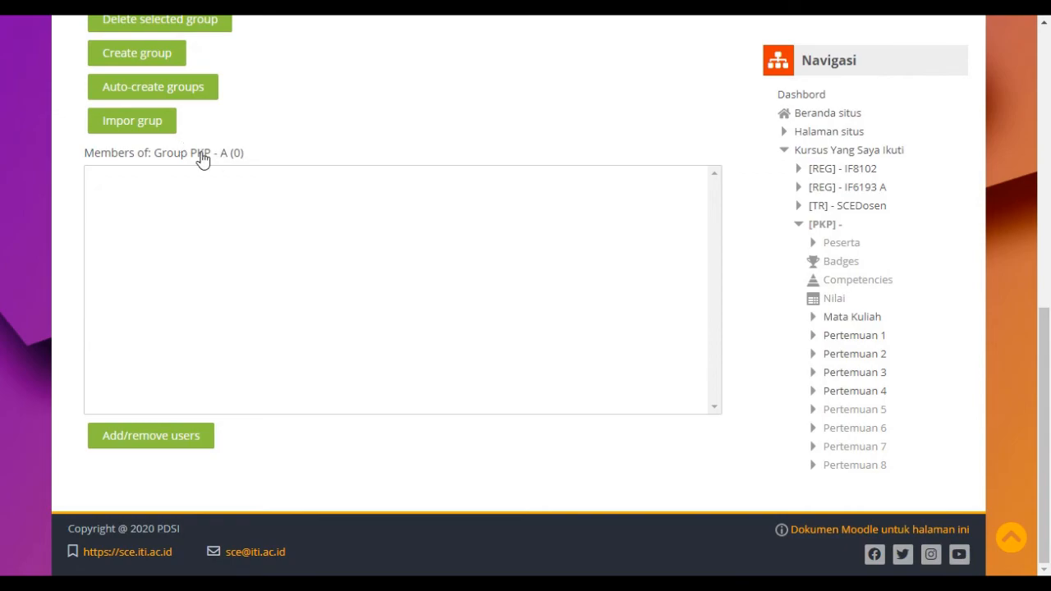
{"action": "left_click", "coordinate": [145, 442]}
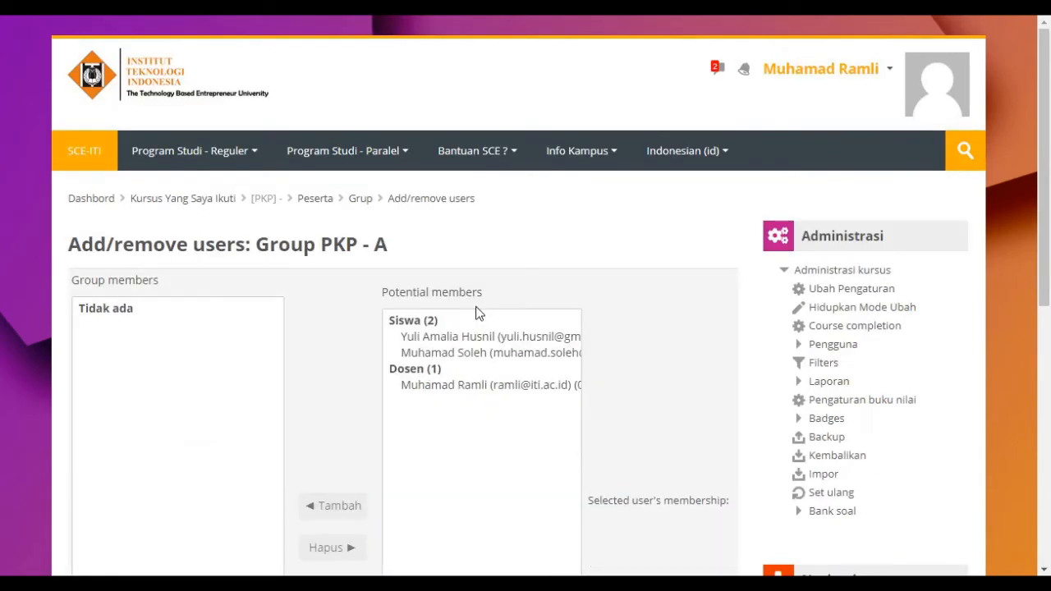
- Add both students under Siswa from the potential members to Group PKP - A
{"action": "scroll", "coordinate": [1047, 145], "scroll_direction": "down", "scroll_amount": 2}
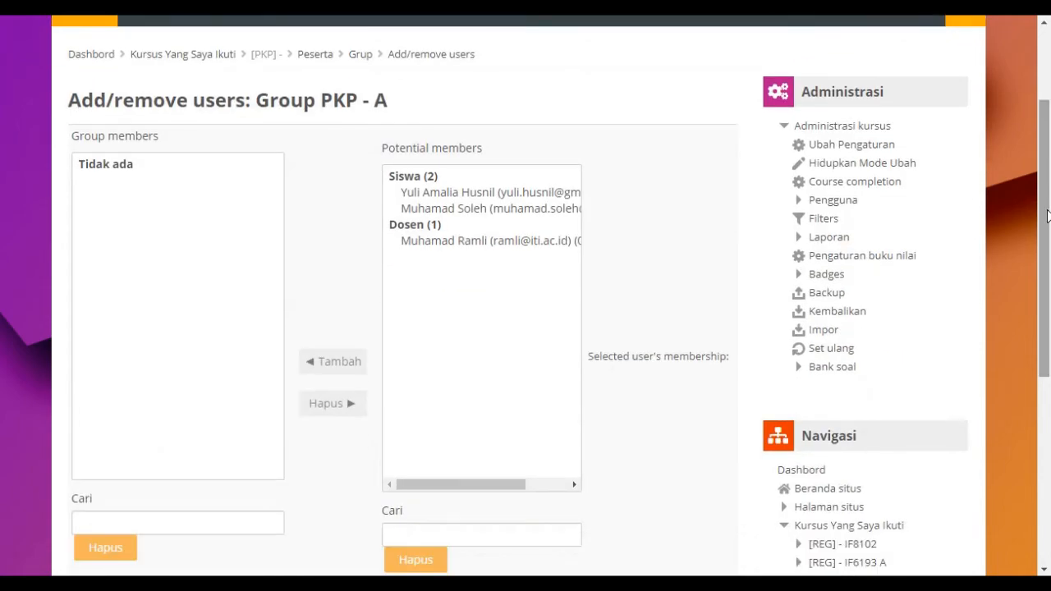
{"action": "left_click", "coordinate": [449, 197]}
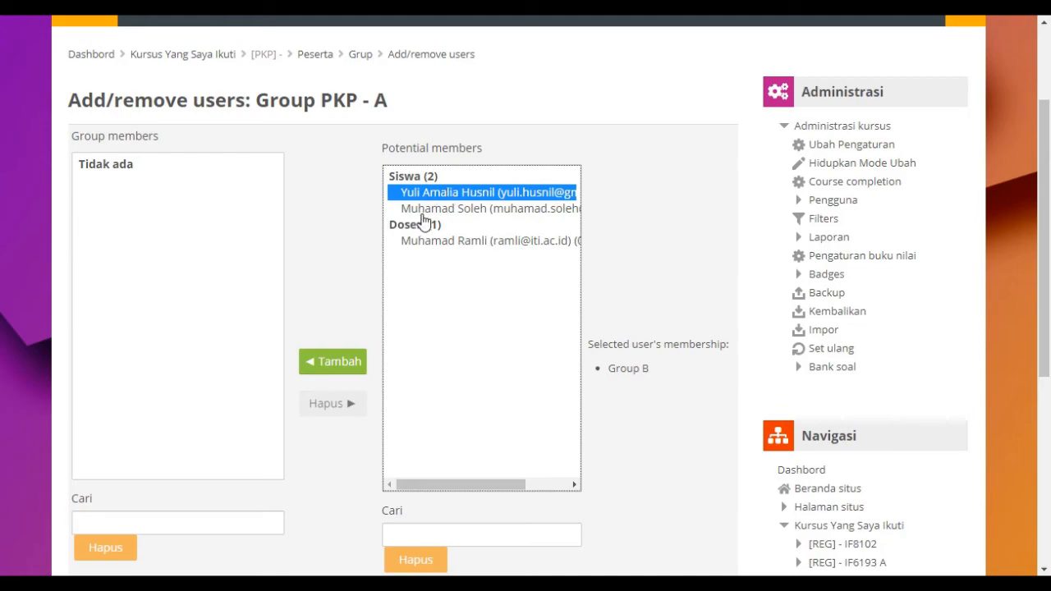
{"action": "left_click", "coordinate": [423, 215], "text": "ctrl"}
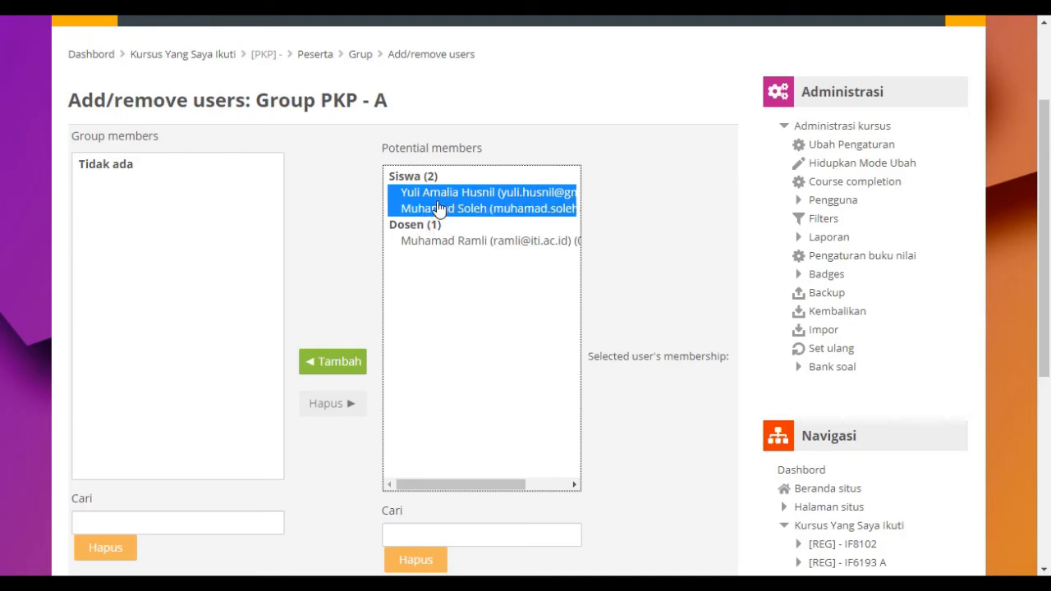
{"action": "left_click", "coordinate": [335, 367]}
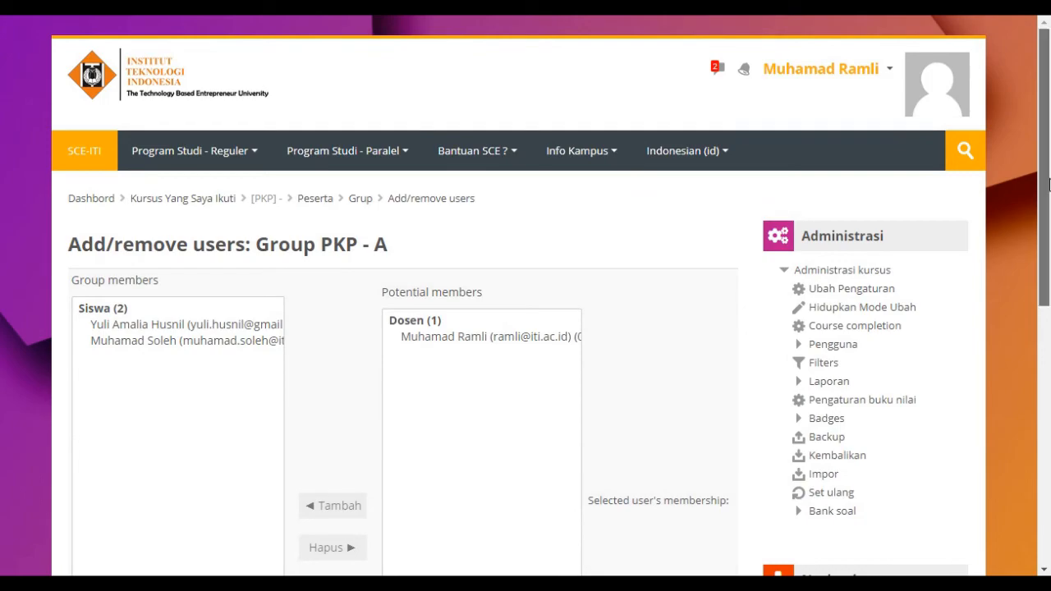
- Return to the course's group list and check the members of Group PKP - A
{"action": "scroll", "coordinate": [1004, 359], "scroll_direction": "down", "scroll_amount": 4}
{"action": "scroll", "coordinate": [1003, 361], "scroll_direction": "down", "scroll_amount": 1}
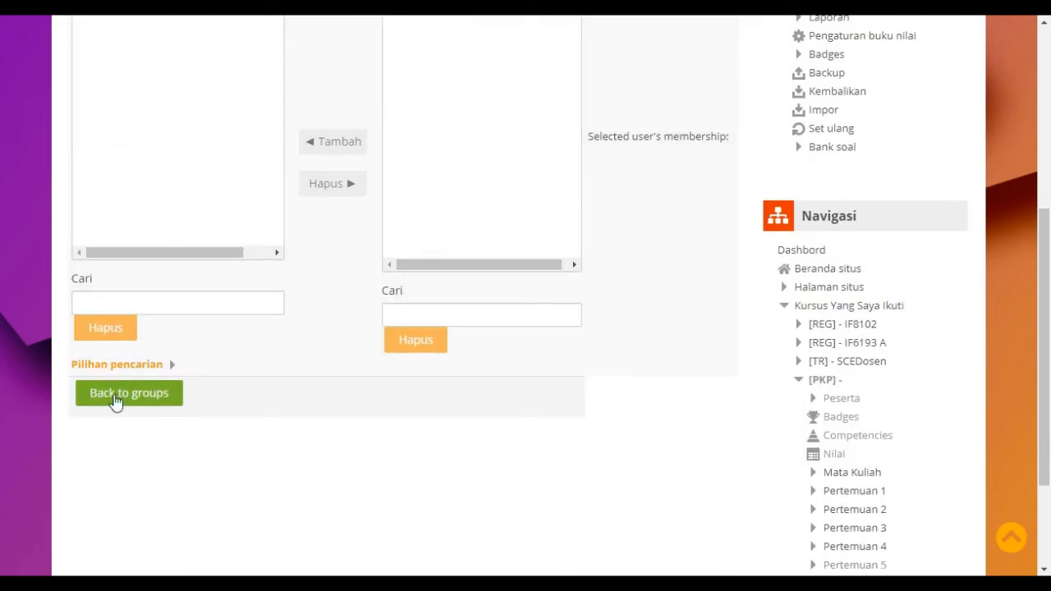
{"action": "left_click", "coordinate": [115, 401]}
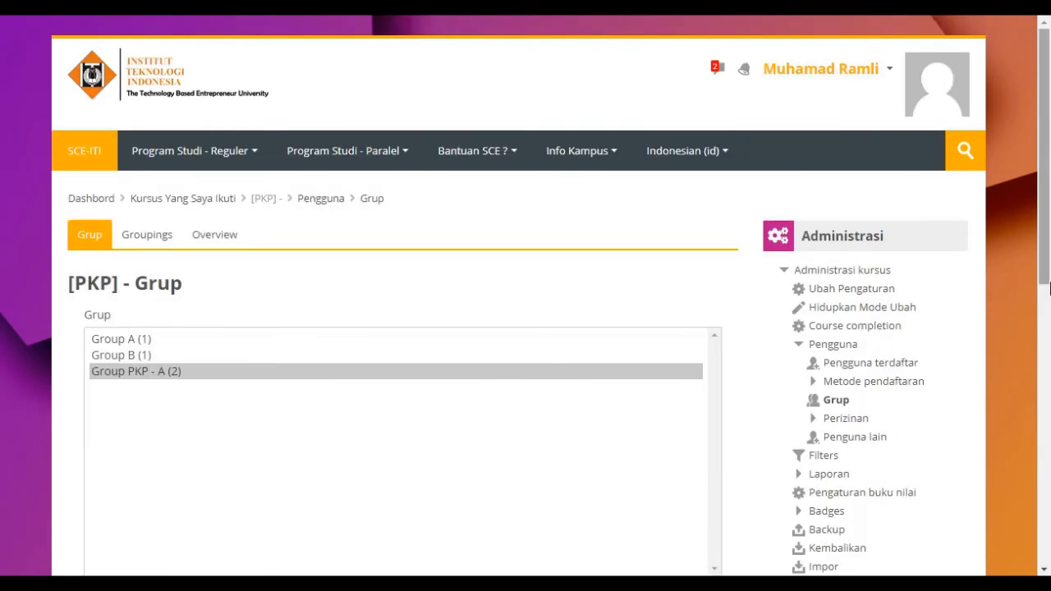
{"action": "scroll", "coordinate": [1049, 238], "scroll_direction": "down", "scroll_amount": 2}
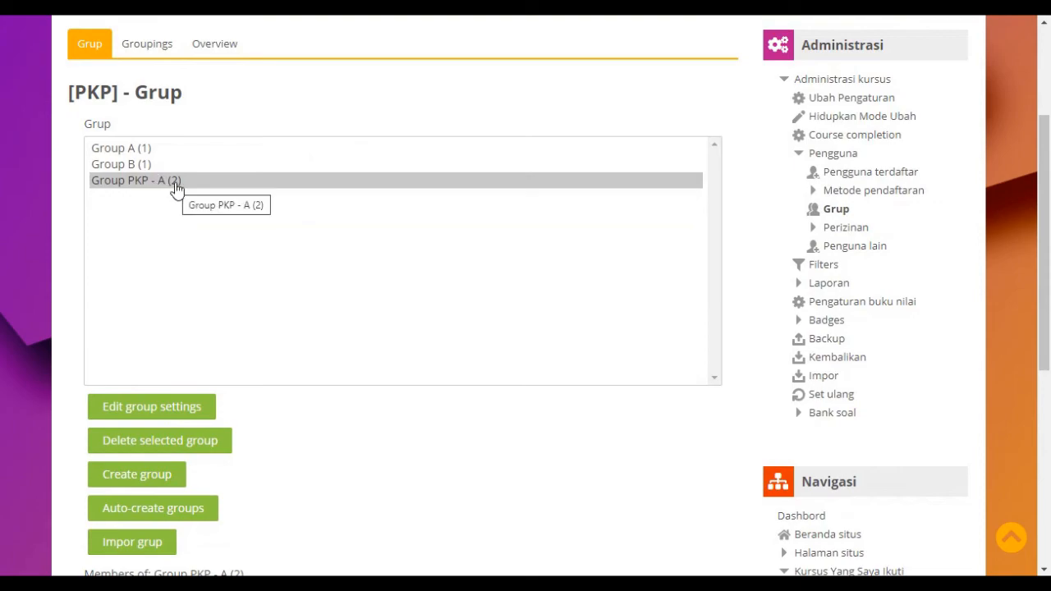
{"action": "left_click_drag", "start_coordinate": [1046, 238], "coordinate": [1046, 408]}
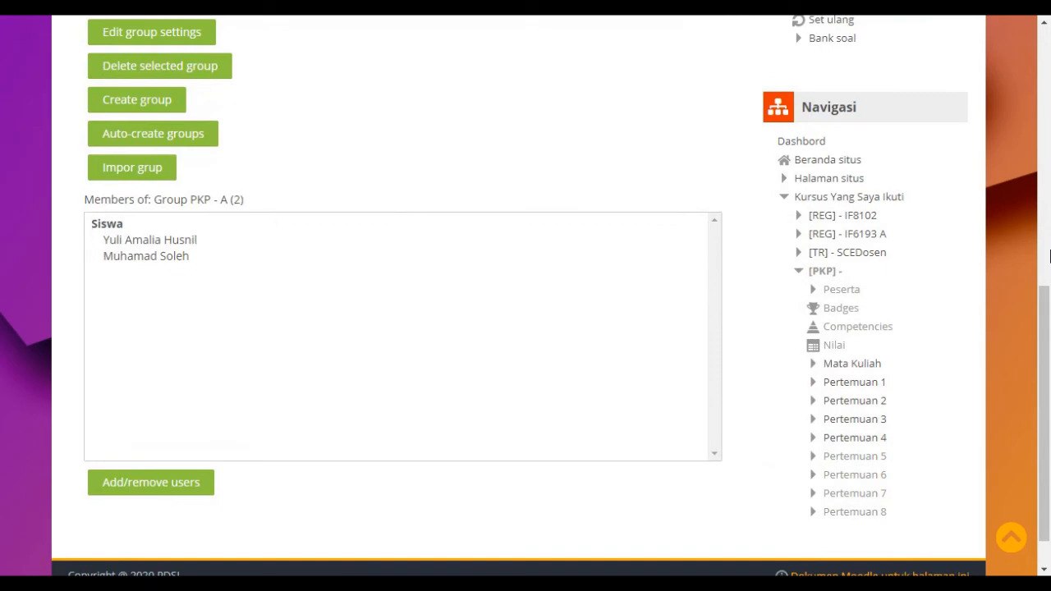
- Go back to the course page, open the list of enrolled users, and check each participant's group membership
{"action": "left_click_drag", "start_coordinate": [1044, 316], "coordinate": [1010, 124]}
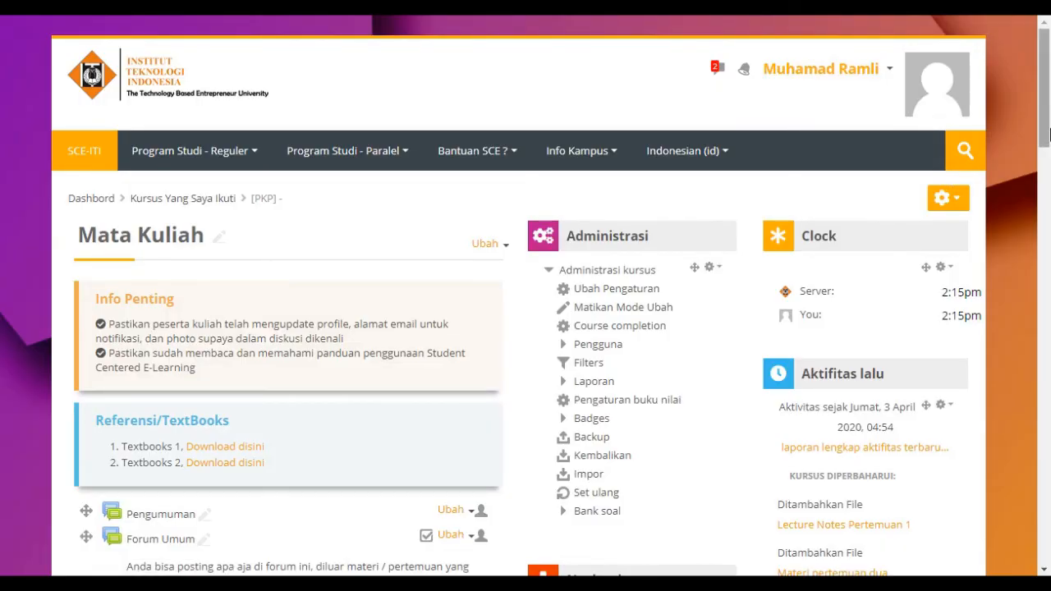
{"action": "left_click_drag", "start_coordinate": [1044, 118], "coordinate": [1045, 162]}
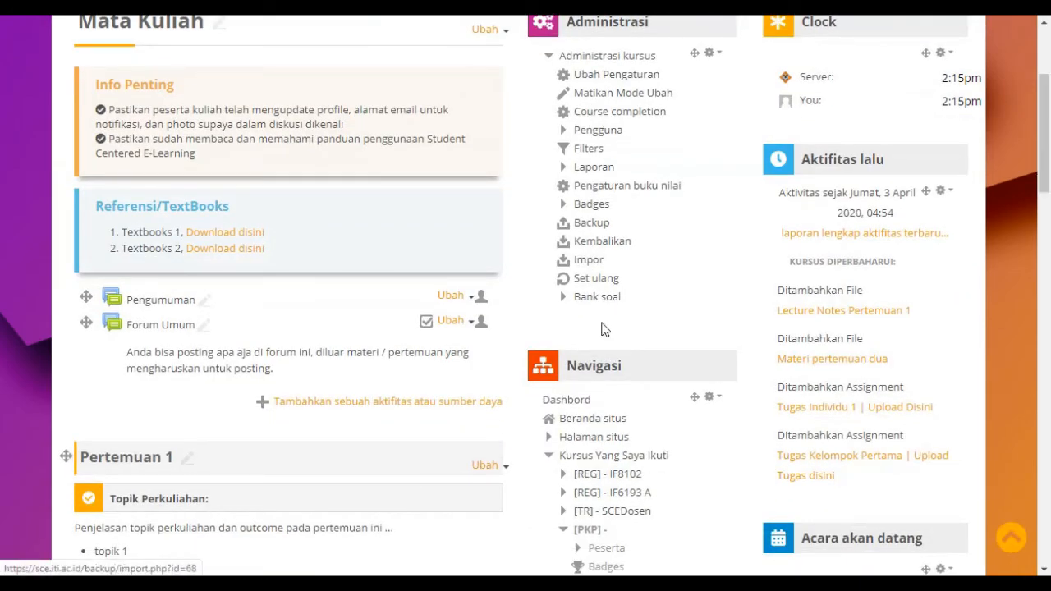
{"action": "left_click_drag", "start_coordinate": [1046, 170], "coordinate": [1015, 132]}
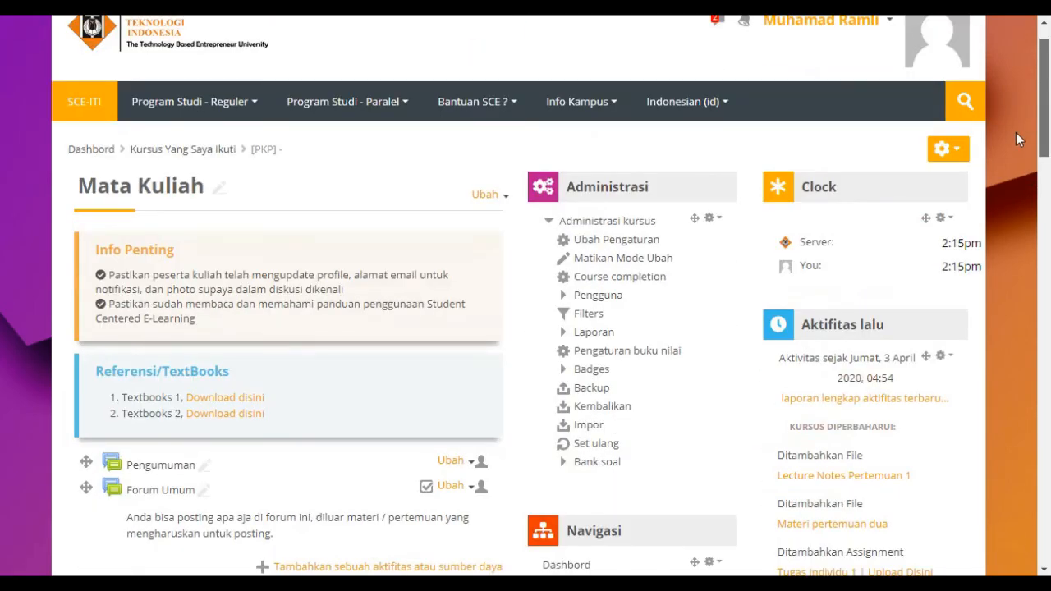
{"action": "left_click", "coordinate": [565, 296]}
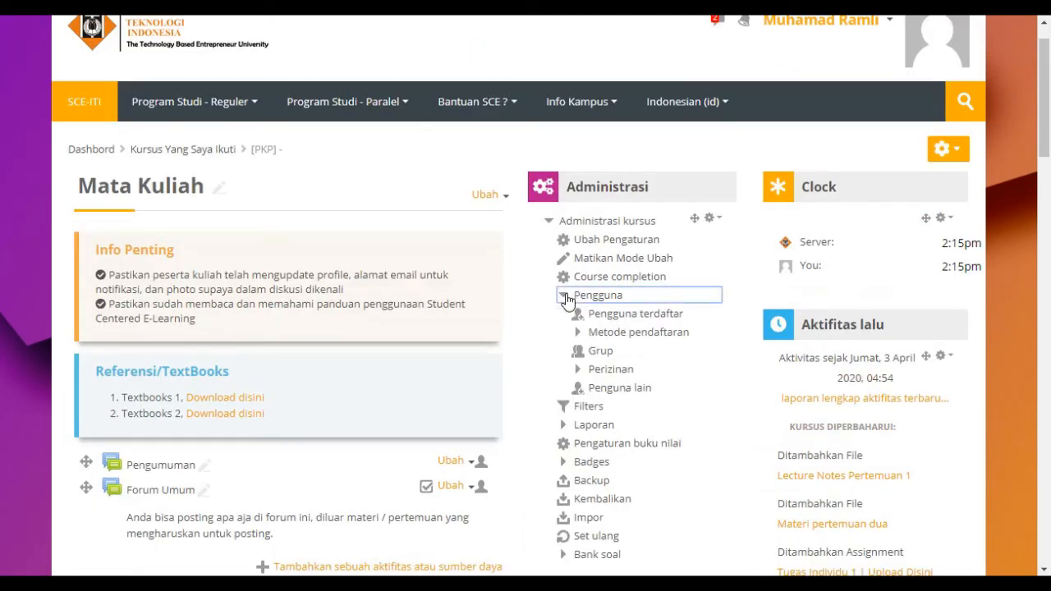
{"action": "left_click", "coordinate": [622, 315]}
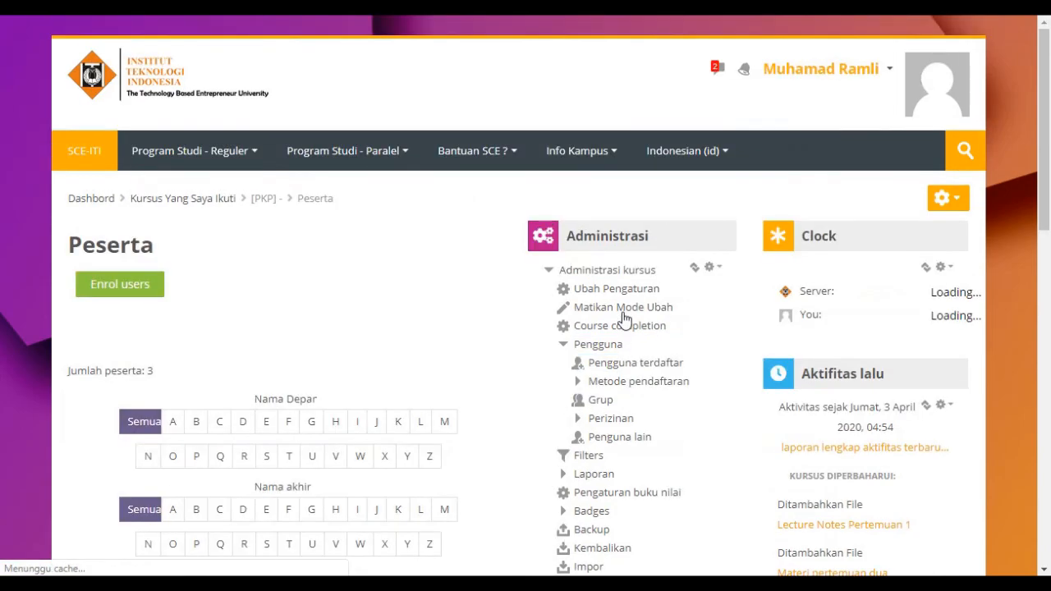
{"action": "left_click_drag", "start_coordinate": [1042, 175], "coordinate": [1043, 321]}
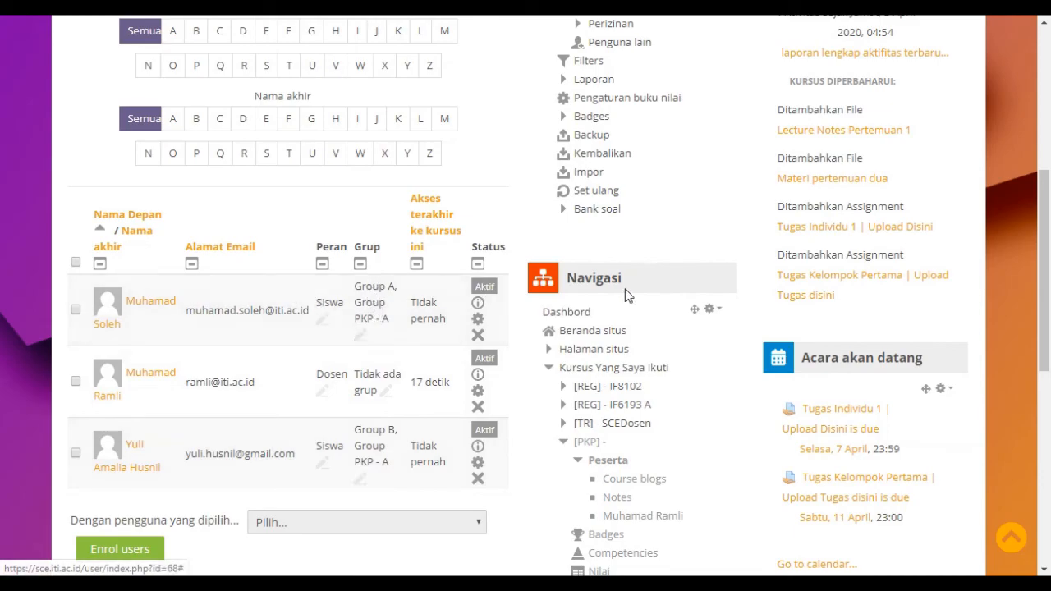
- Return to the course page, review the grading summary of "Tugas Kelompok Pertama | Upload Tugas disini", and open its grading page
{"action": "left_click_drag", "start_coordinate": [1048, 237], "coordinate": [1036, 161]}
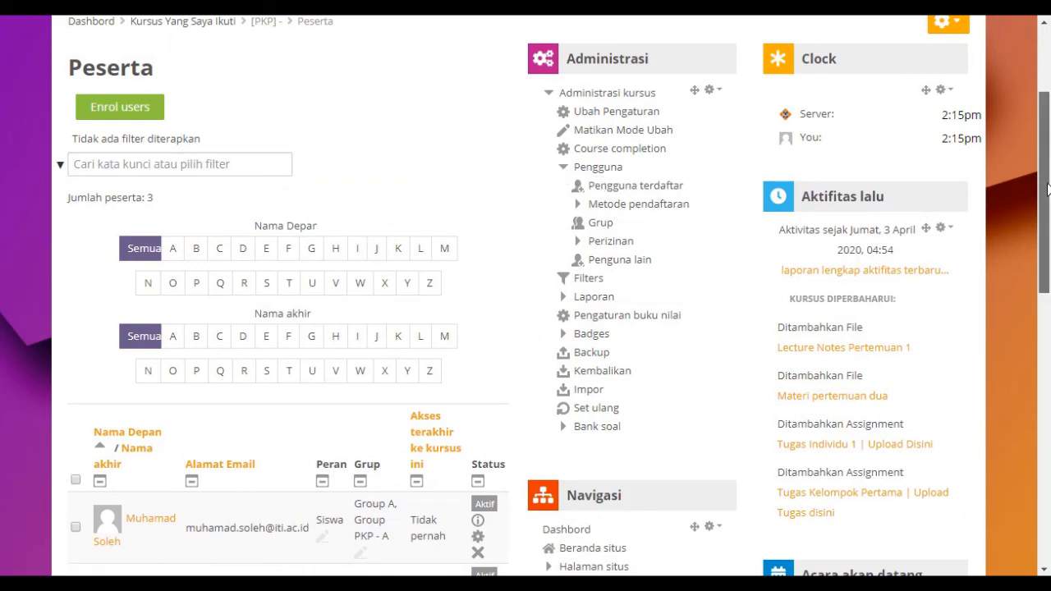
{"action": "scroll", "coordinate": [1030, 139], "scroll_direction": "up", "scroll_amount": 2}
{"action": "left_click", "coordinate": [257, 186]}
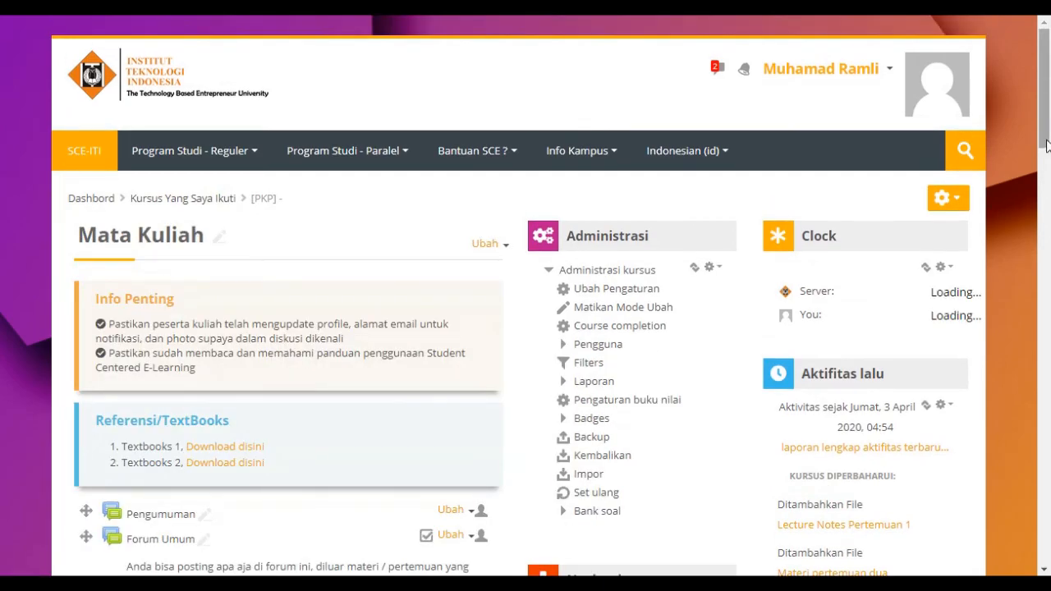
{"action": "scroll", "coordinate": [1044, 172], "scroll_direction": "down", "scroll_amount": 5}
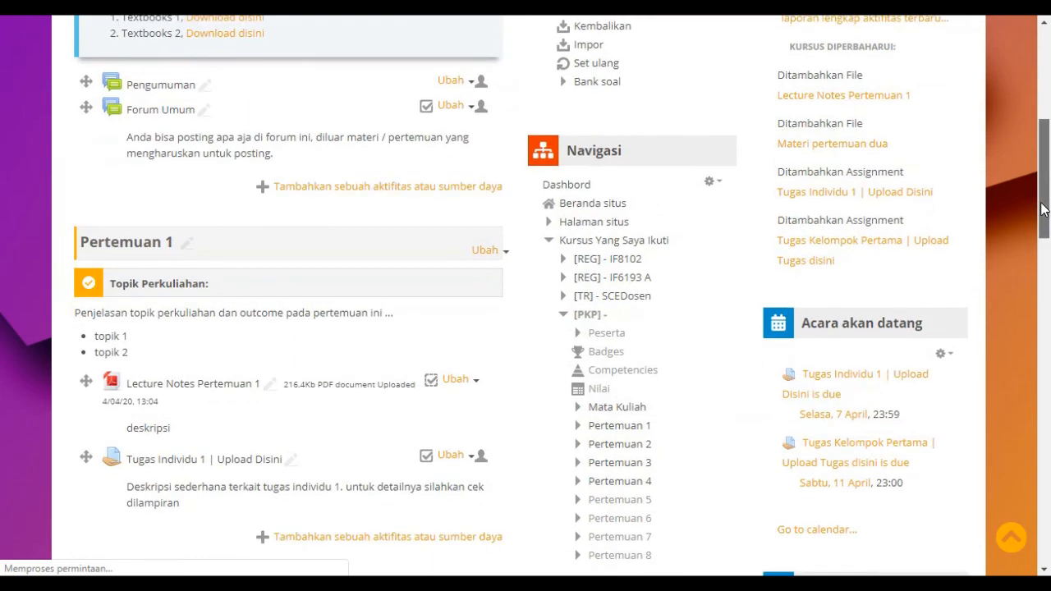
{"action": "left_click", "coordinate": [810, 243]}
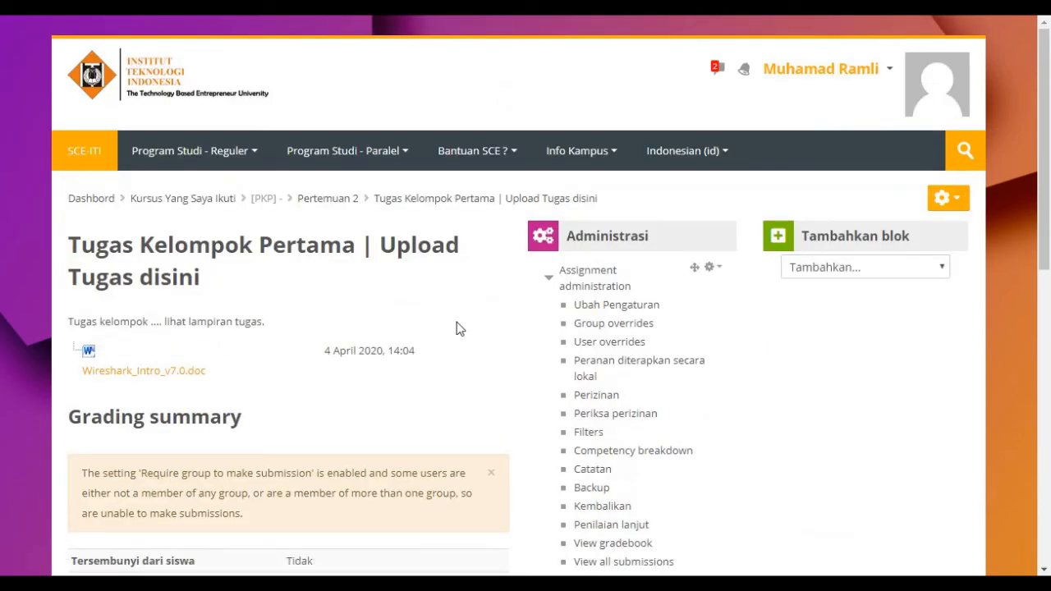
{"action": "scroll", "coordinate": [456, 322], "scroll_direction": "down", "scroll_amount": 3}
{"action": "scroll", "coordinate": [457, 322], "scroll_direction": "down", "scroll_amount": 1}
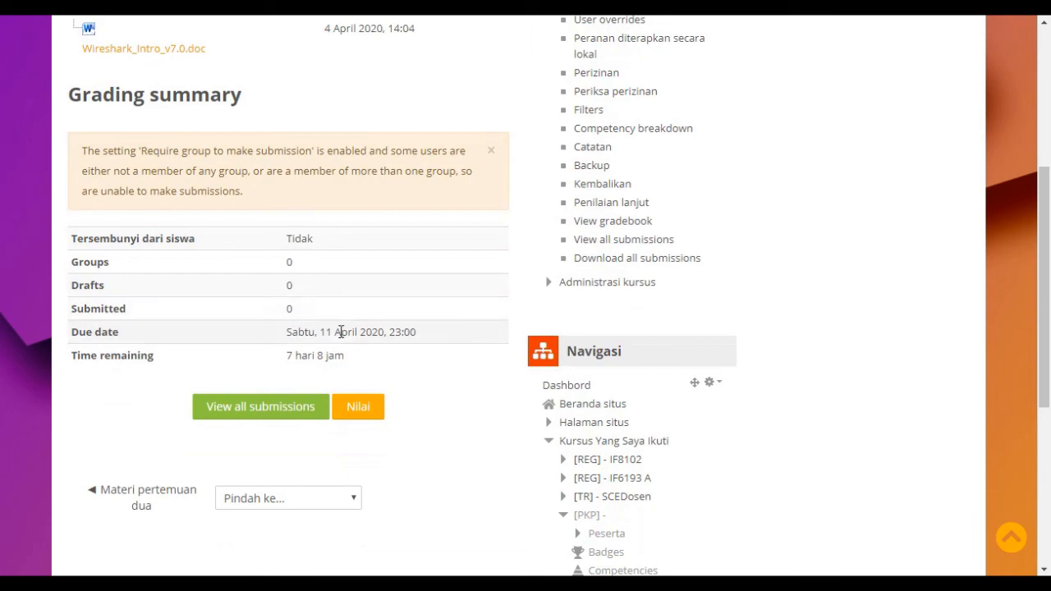
{"action": "left_click", "coordinate": [367, 421]}
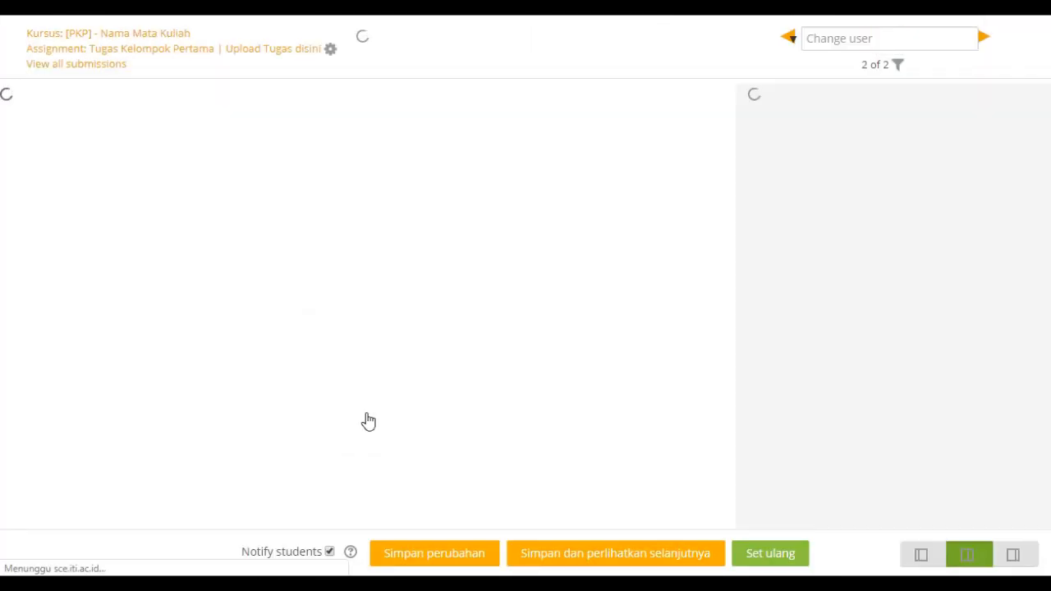